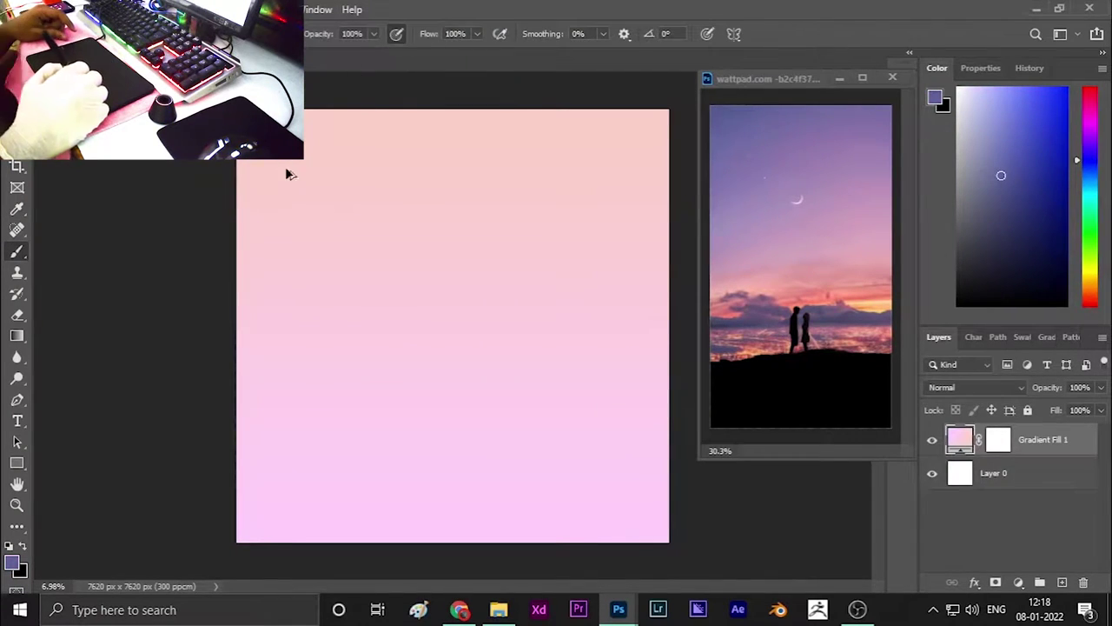
Try dark purple strokes across the top, undo them, and add an empty layer.
mouse_move(261, 200)
left_mouse_down()
mouse_move(286, 149)
mouse_move(224, 236)
mouse_move(235, 256)
mouse_move(382, 291)
mouse_move(373, 301)
left_mouse_up()
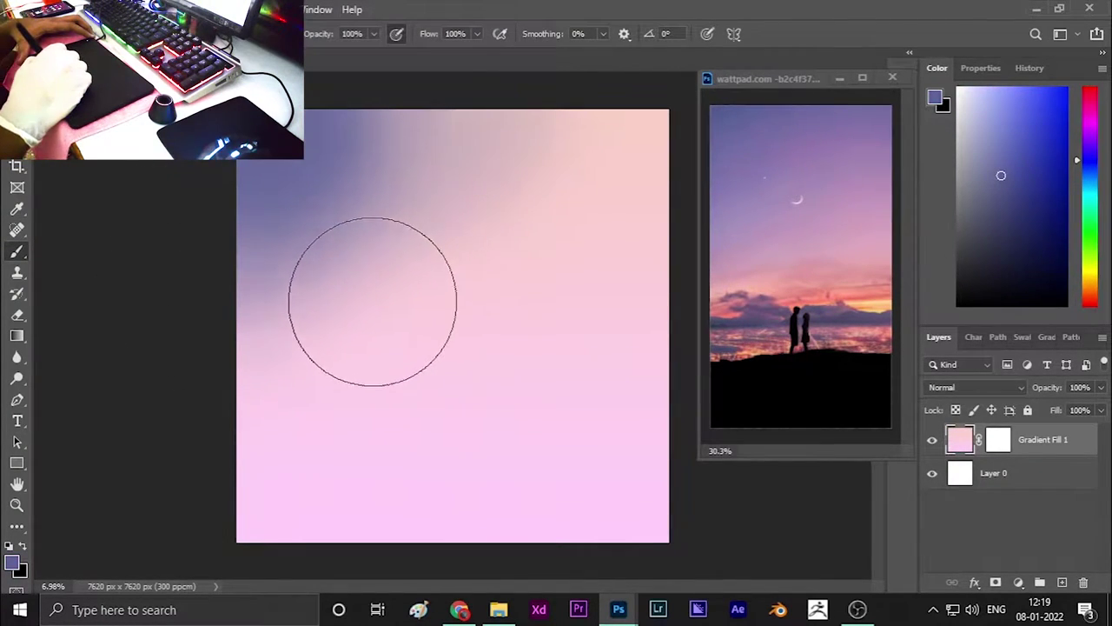
key("ctrl+z")
mouse_move(360, 120)
left_mouse_down()
mouse_move(640, 137)
mouse_move(239, 155)
left_mouse_up()
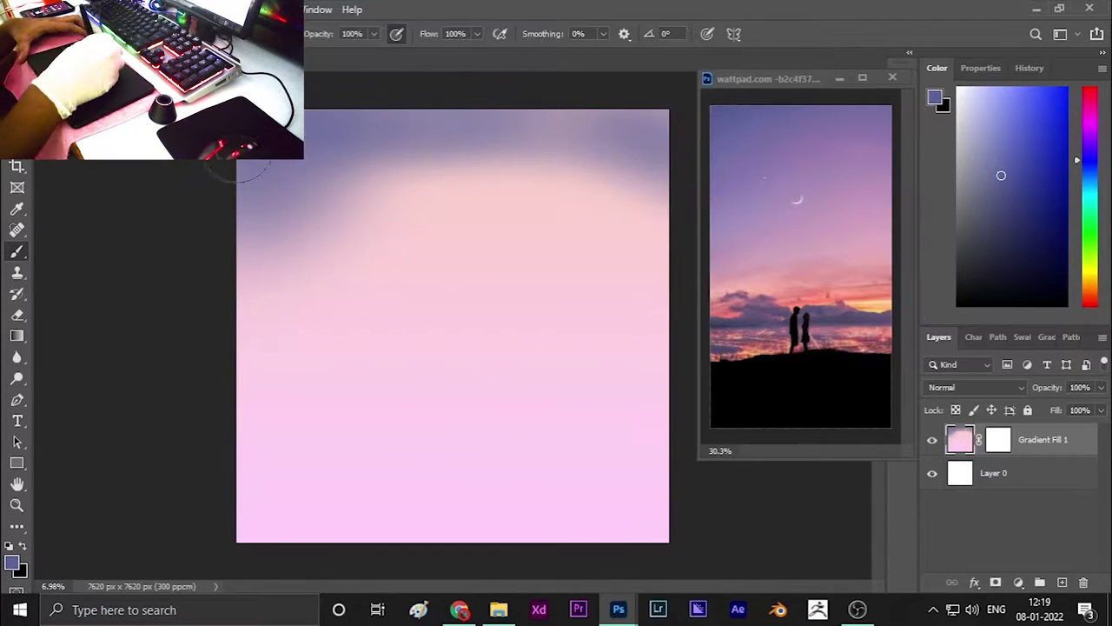
key("ctrl+z")
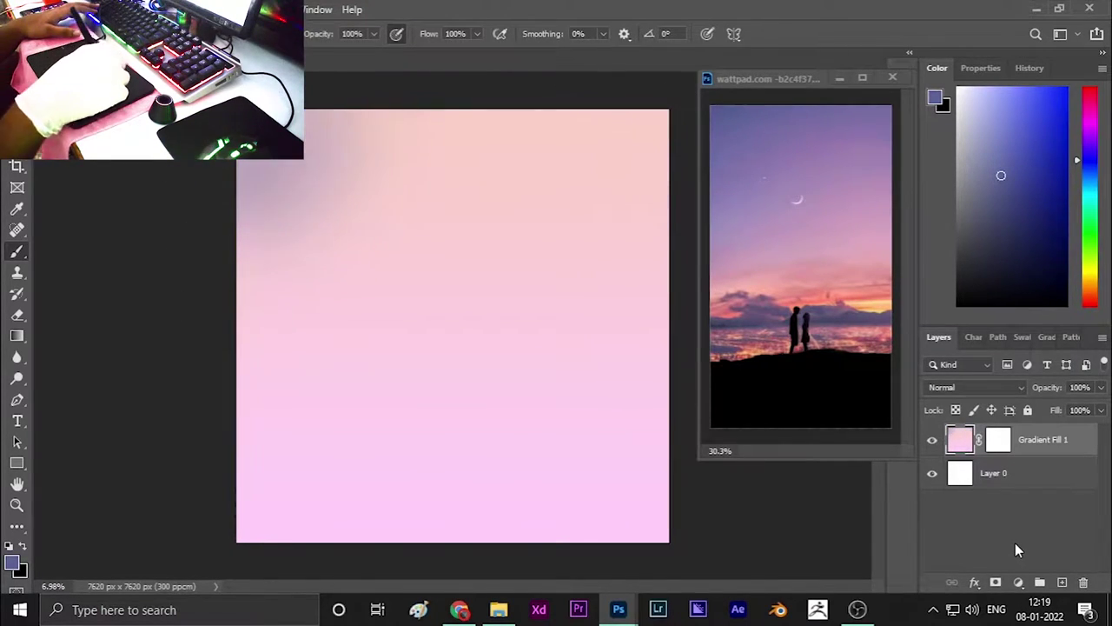
left_click(1063, 582)
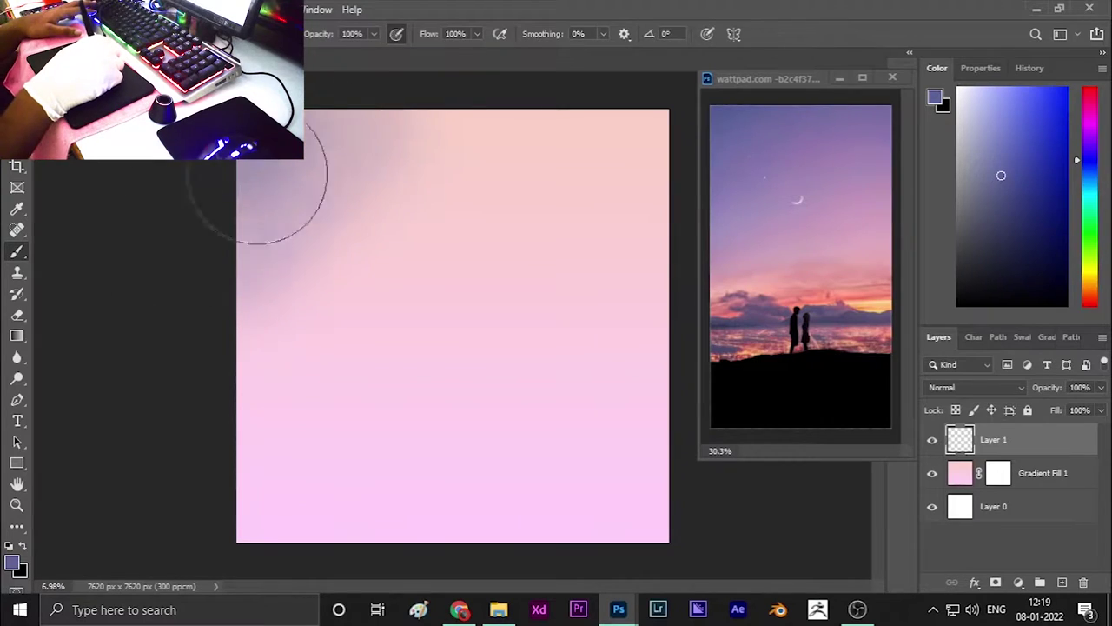
Paint light purple and pink strokes across the sky from reference colours.
mouse_move(256, 173)
left_mouse_down()
mouse_move(439, 136)
mouse_move(236, 203)
mouse_move(465, 116)
mouse_move(371, 257)
mouse_move(383, 339)
left_mouse_up()
key("ctrl+z")
left_click(479, 254, "alt")
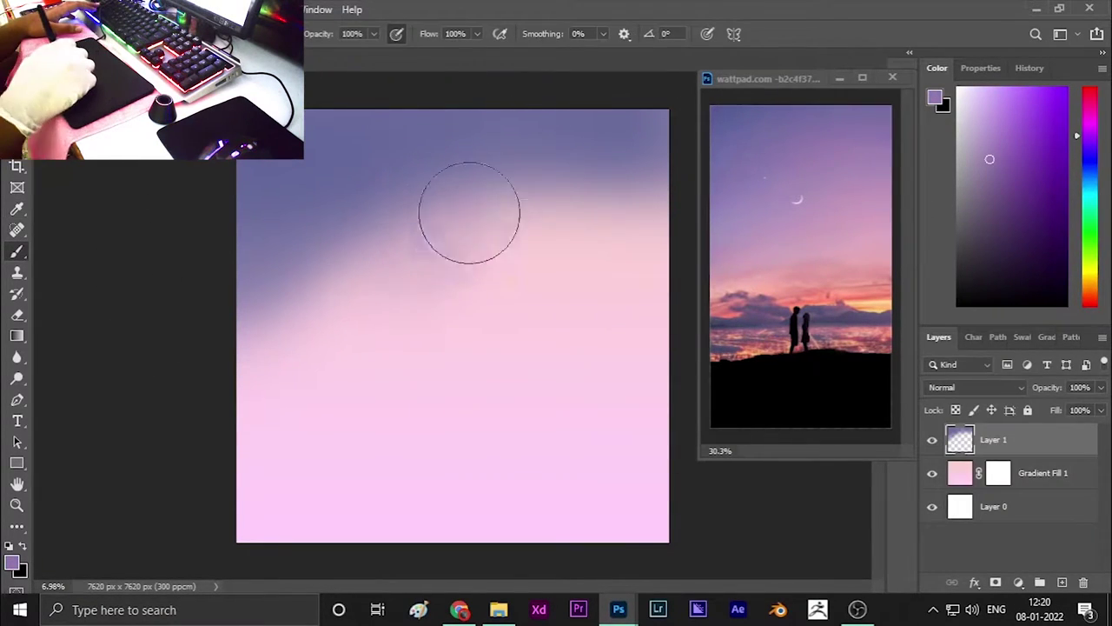
mouse_move(470, 213)
left_mouse_down()
mouse_move(427, 223)
mouse_move(345, 345)
mouse_move(598, 315)
left_mouse_up()
key("i")
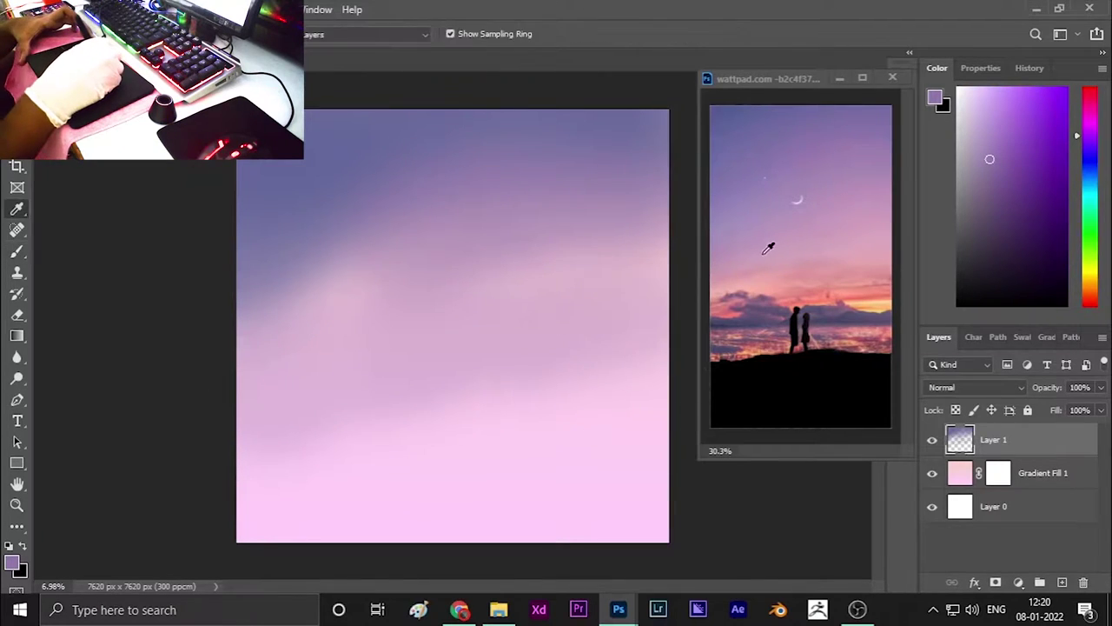
left_click(768, 249)
key("b")
left_click_drag(287, 418, 667, 265)
Sample saturated pink and lavender from the reference and resize the brush for more sky bands.
key("bracketleft")
key("bracketleft")
key("bracketleft")
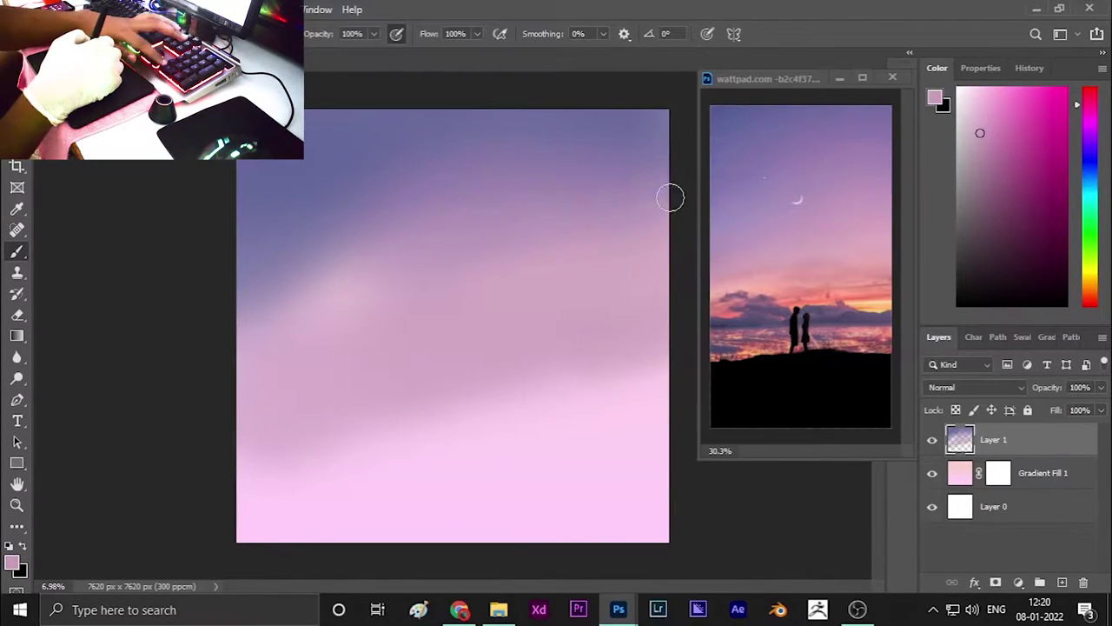
key("i")
left_click(765, 261)
key("b")
key("bracketright")
key("bracketright")
key("bracketright")
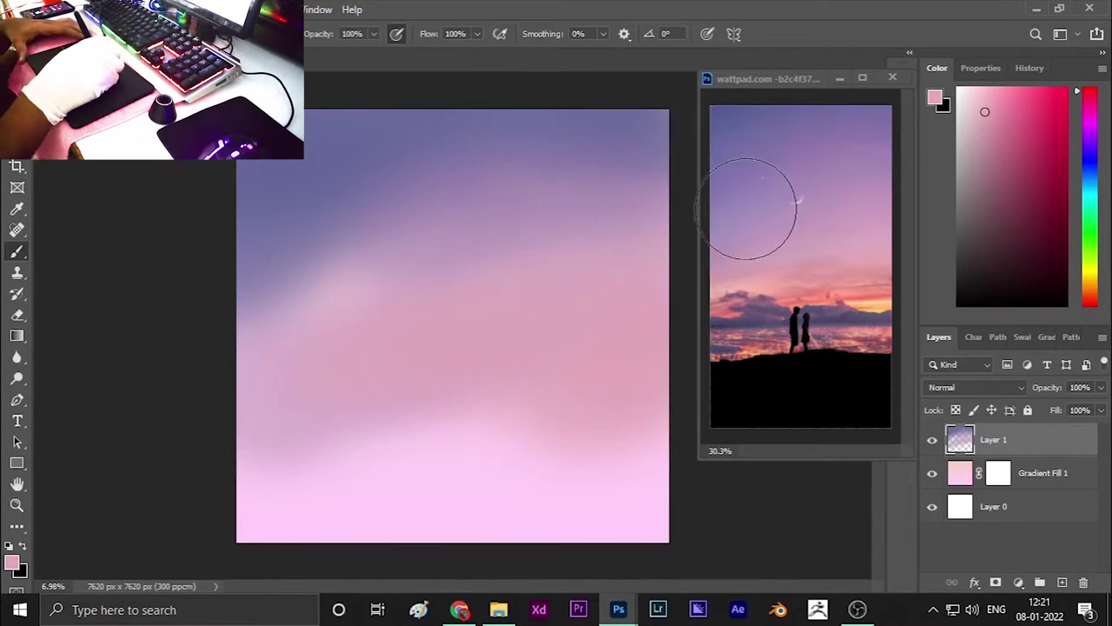
key("i")
left_click(758, 211)
key("b")
left_click(319, 306)
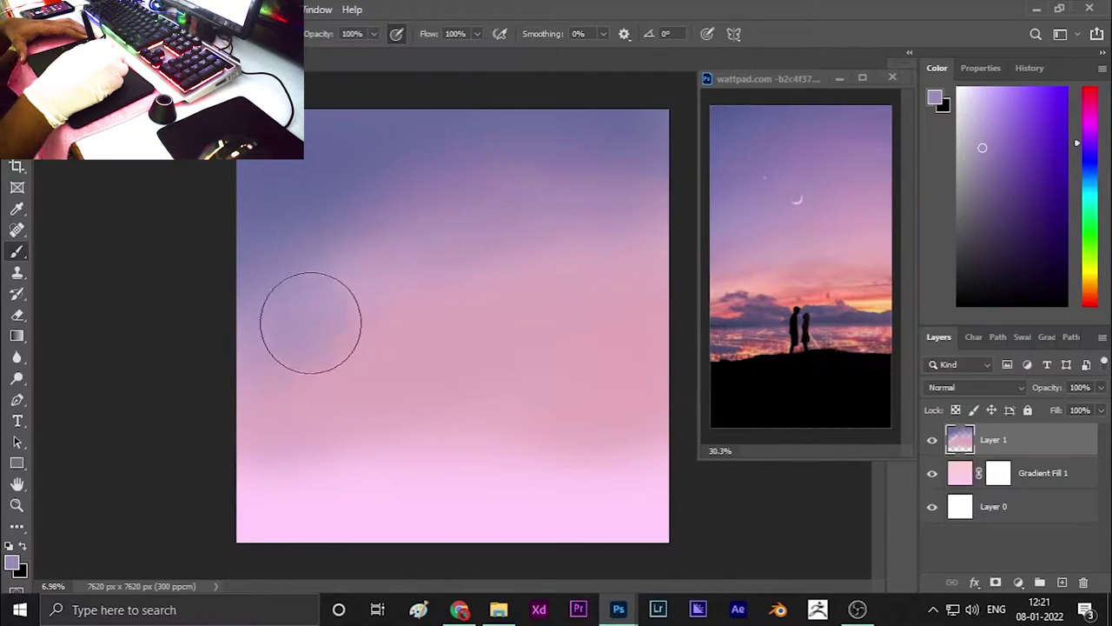
key("bracketleft")
key("bracketleft")
key("bracketleft")
key("bracketright")
key("bracketright")
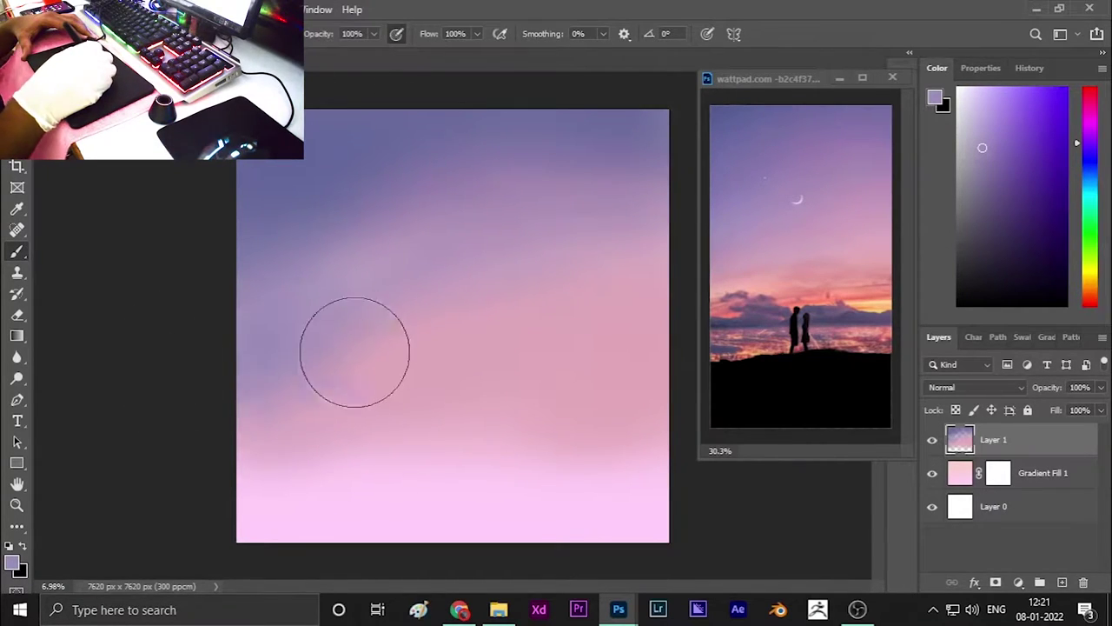
right_click(235, 405)
Choose the Clouds Style brush and sample a colour from the reference sky.
scroll(151, 252, "down", 4)
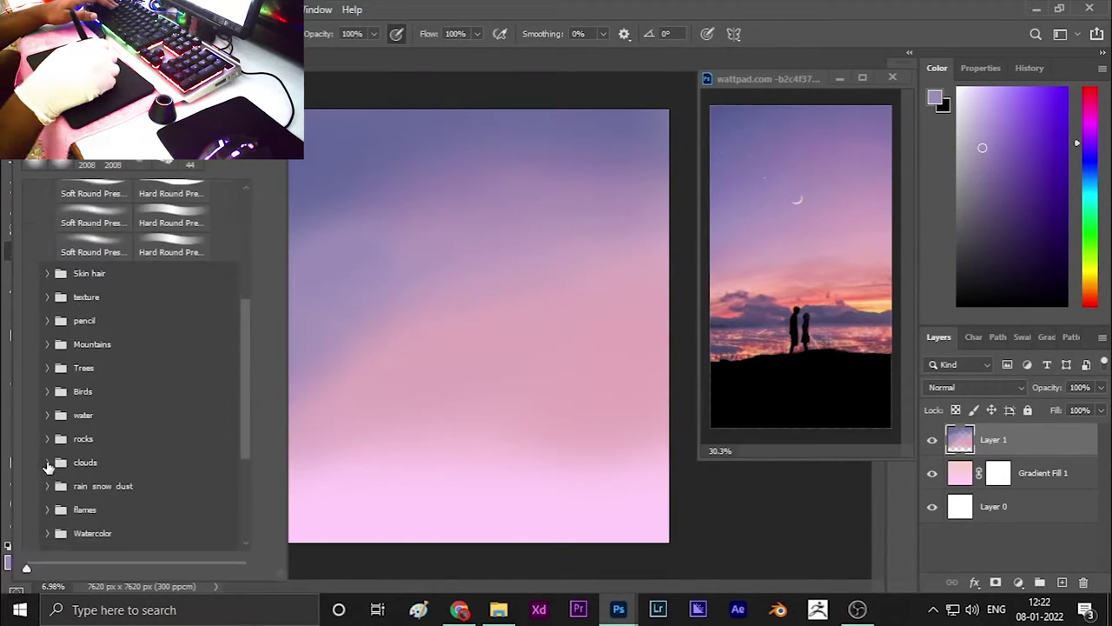
left_click(73, 459)
scroll(165, 417, "down", 5)
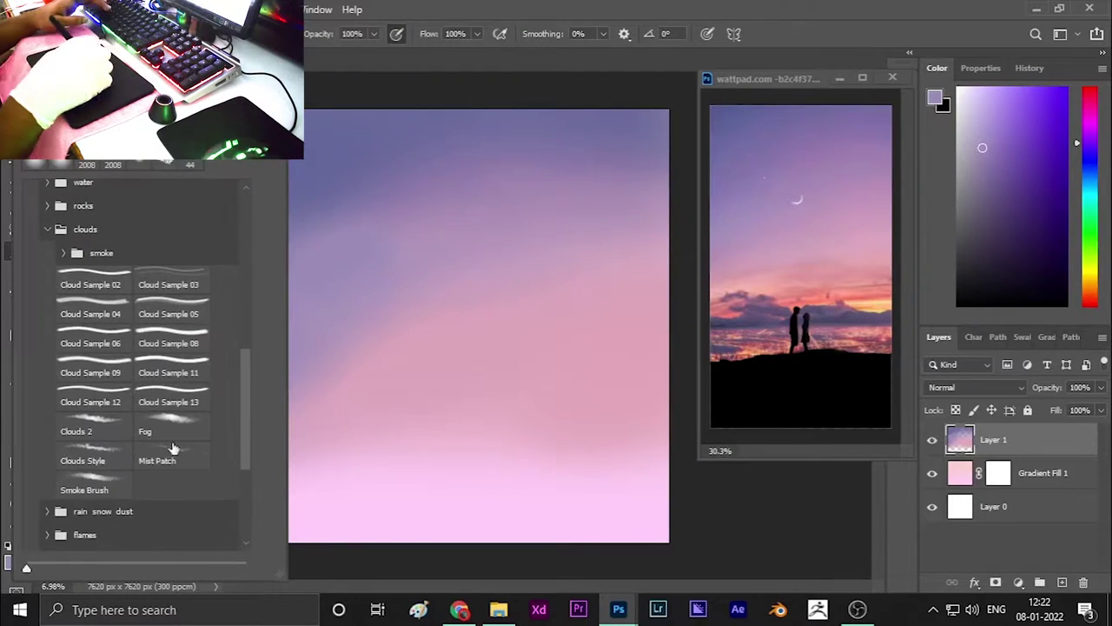
left_click(91, 456)
key("Return")
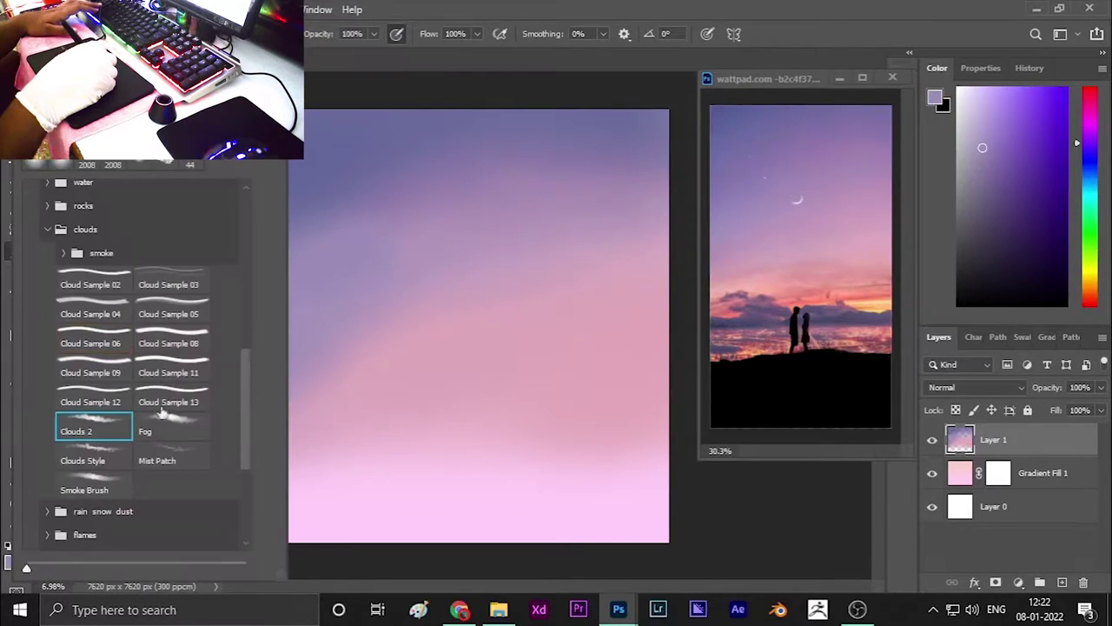
left_click(800, 174, "alt")
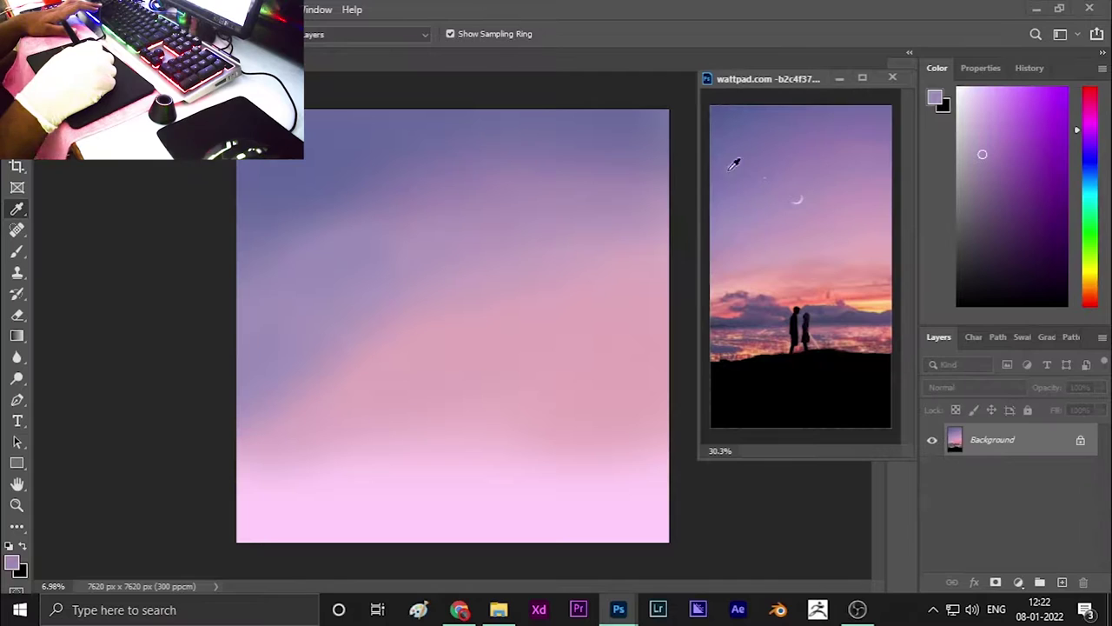
left_click(478, 271)
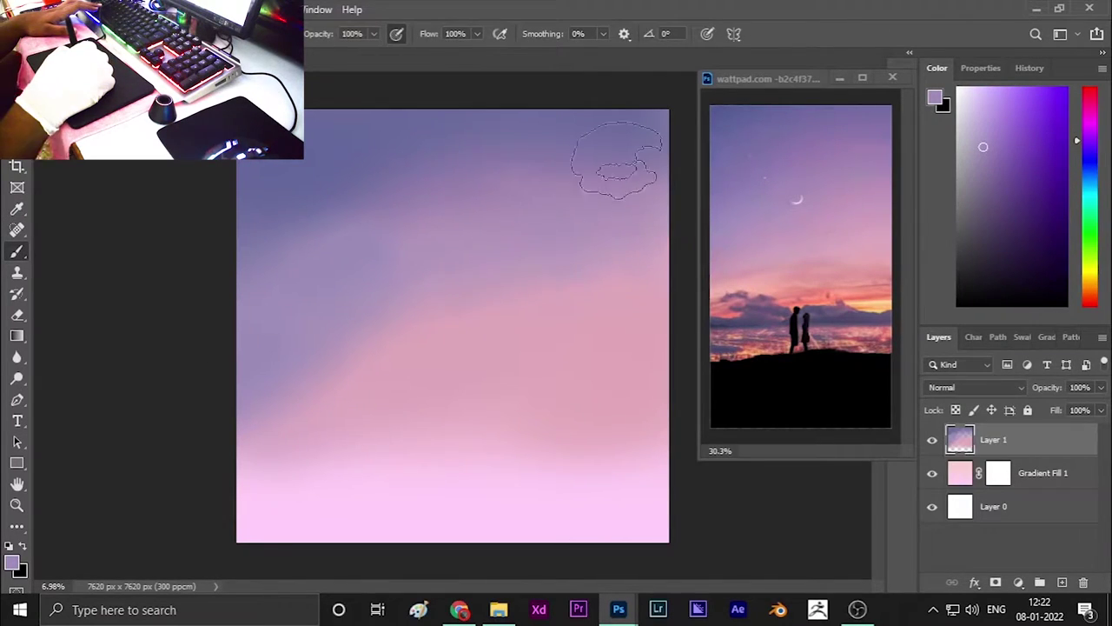
Collapse General Brushes and expand the Imad_brushset folder in the brush presets.
scroll(130, 348, "up", 5)
left_click(48, 310)
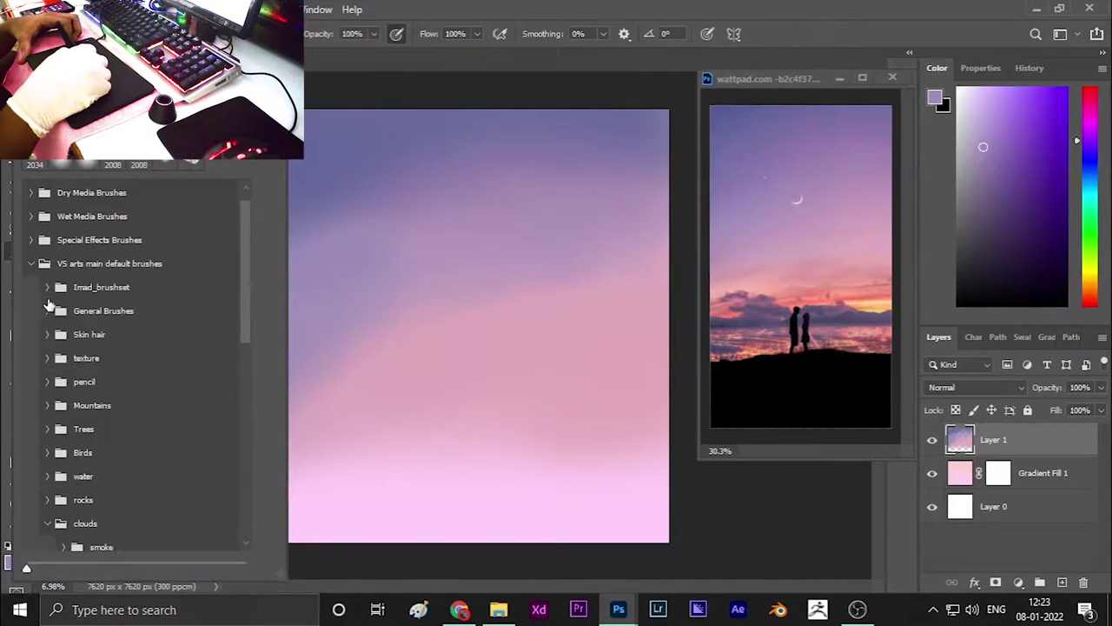
left_click(48, 288)
mouse_move(247, 205)
left_mouse_down()
mouse_move(251, 294)
mouse_move(22, 374)
left_mouse_up()
Use a white Hard Round brush for the stars, then add empty Layer 2 above Layer 1.
left_click(22, 374)
key("d")
key("x")
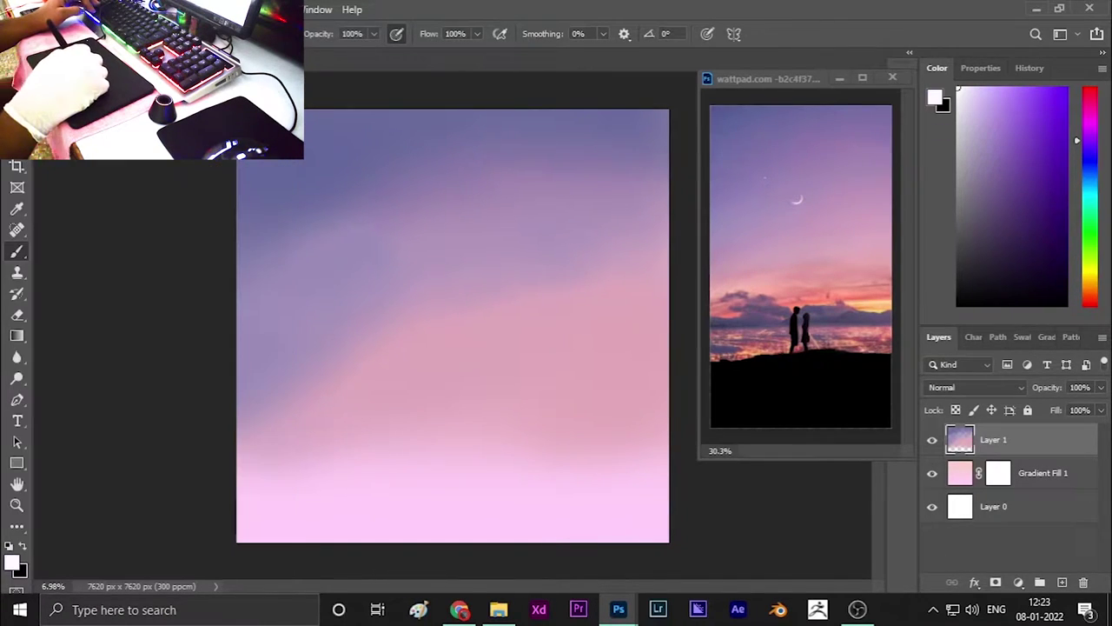
scroll(131, 347, "up", 10)
left_click(403, 215)
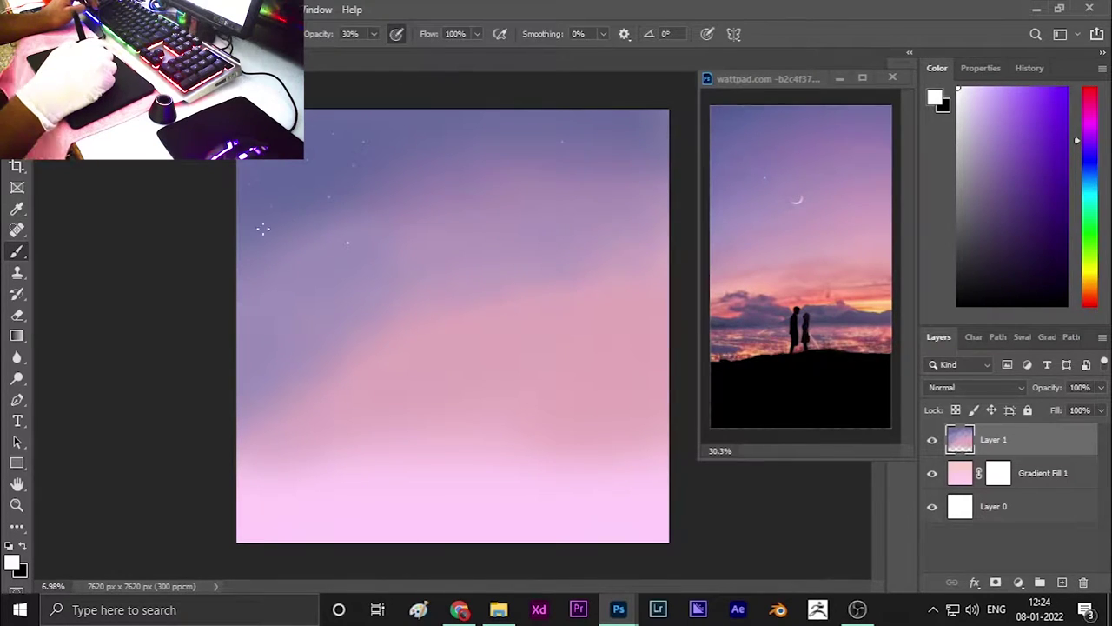
key("ctrl+shift+alt+n")
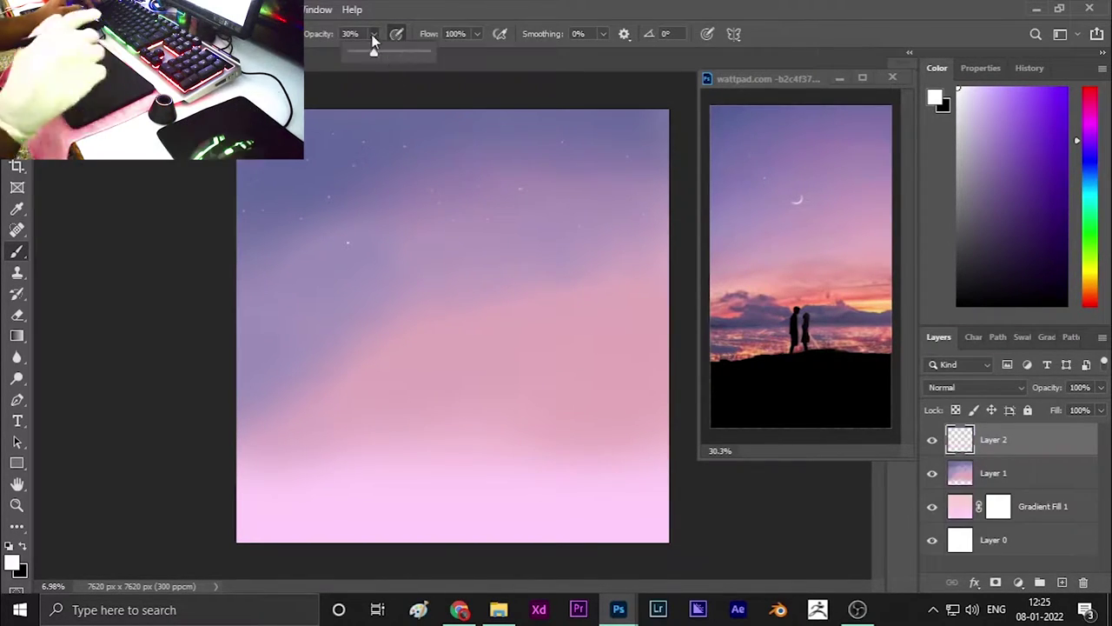
Lower brush smoothing to 7% and erase the rough first moon stroke.
right_click(17, 462)
left_click(17, 251)
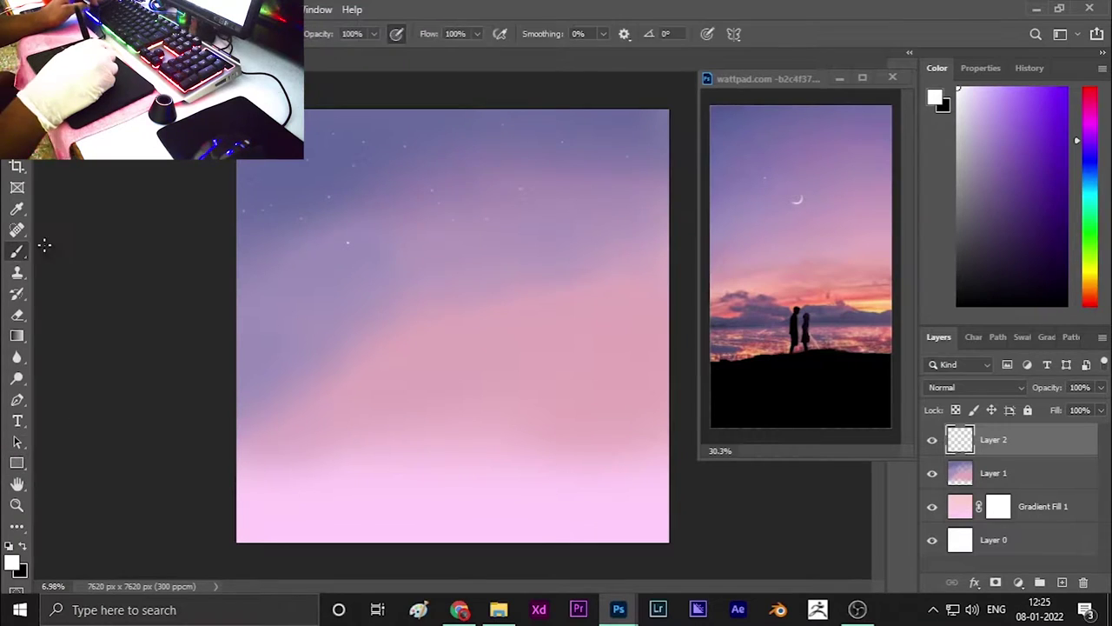
left_click_drag(387, 256, 452, 260)
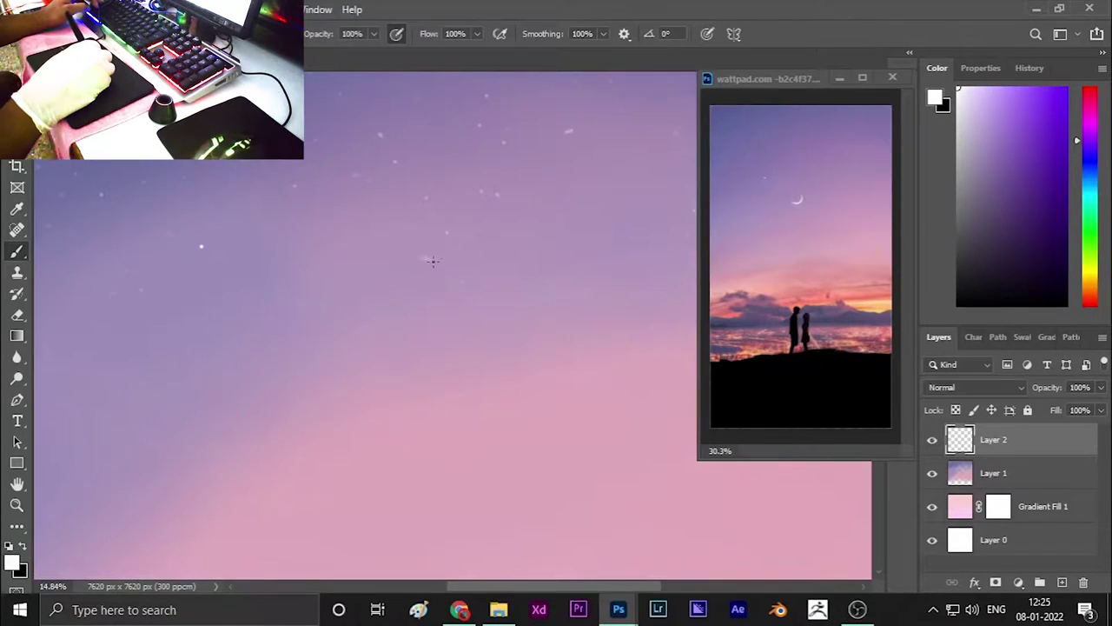
key("ctrl+z")
left_click(603, 33)
left_click_drag(607, 54, 535, 56)
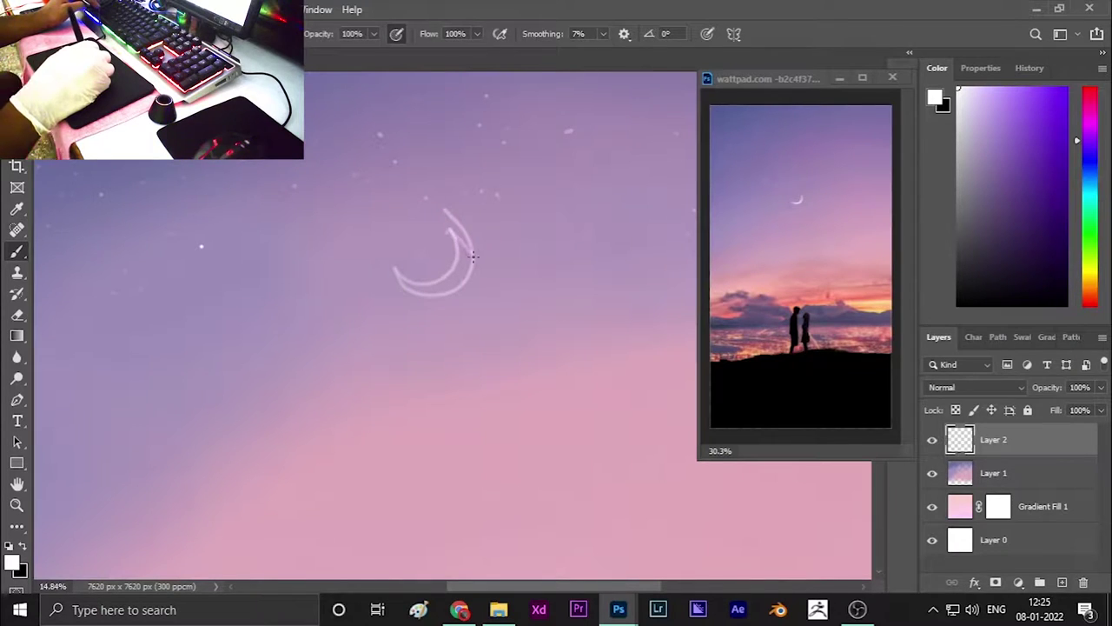
key("e")
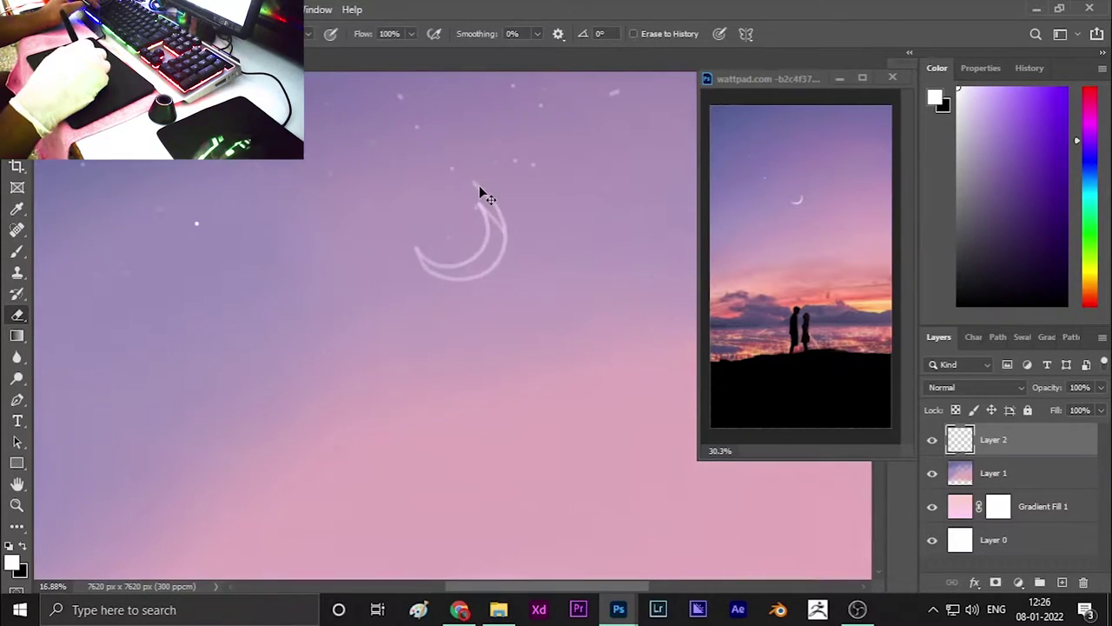
left_click_drag(478, 194, 435, 278)
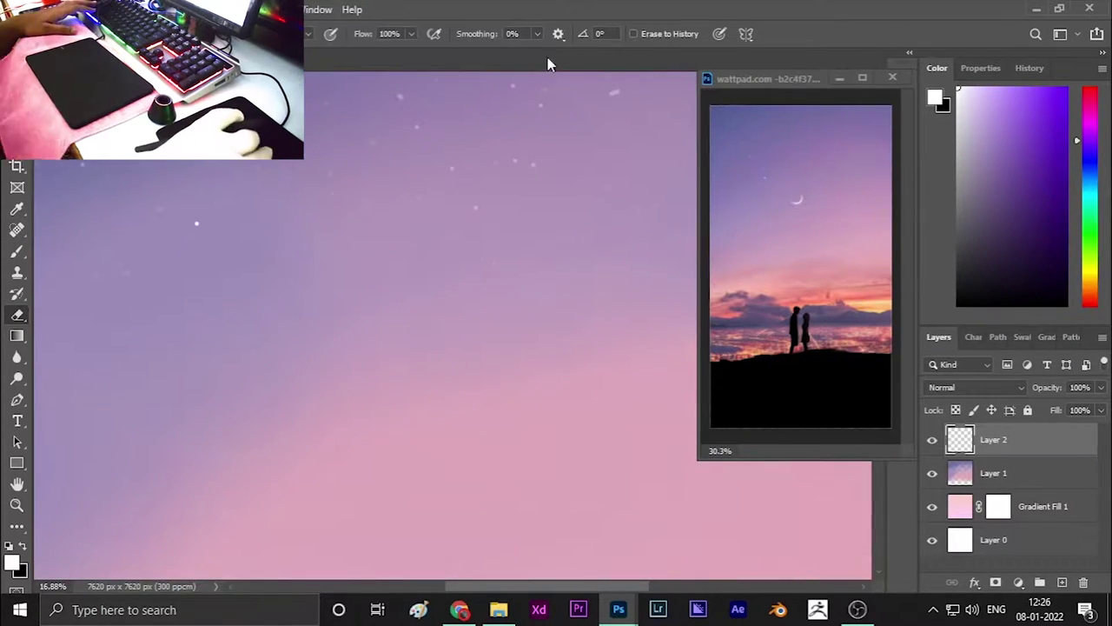
key("b")
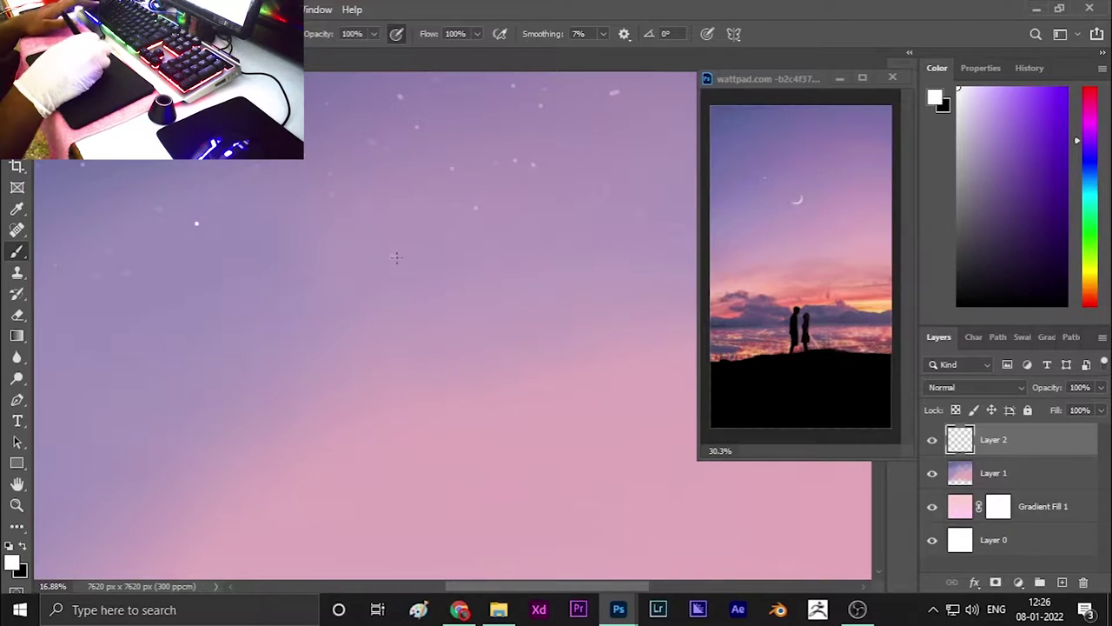
key("ctrl+0")
Paint a smoother, fuller white crescent moon on Layer 2.
key("ctrl+t")
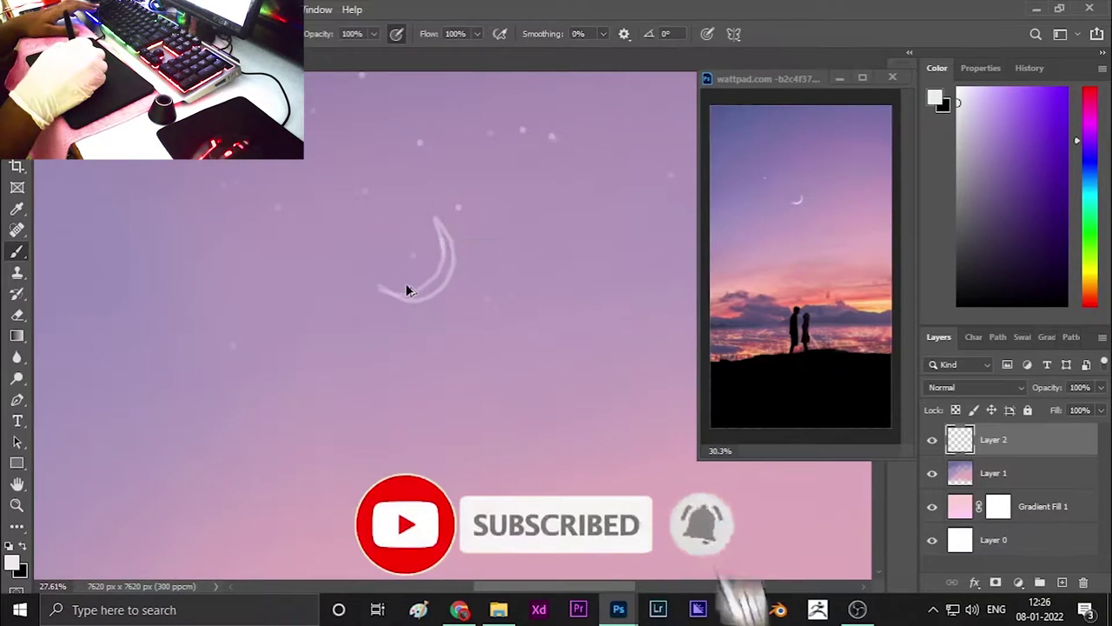
scroll(407, 288, "up", 4)
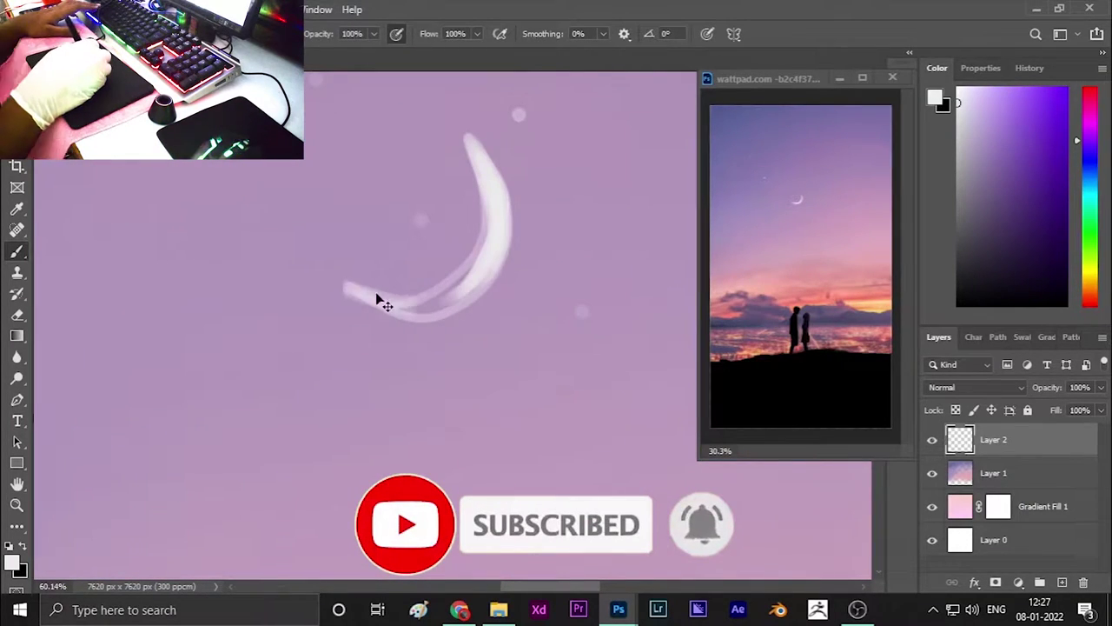
mouse_move(372, 306)
left_mouse_down()
mouse_move(402, 311)
mouse_move(487, 223)
mouse_move(427, 300)
left_mouse_up()
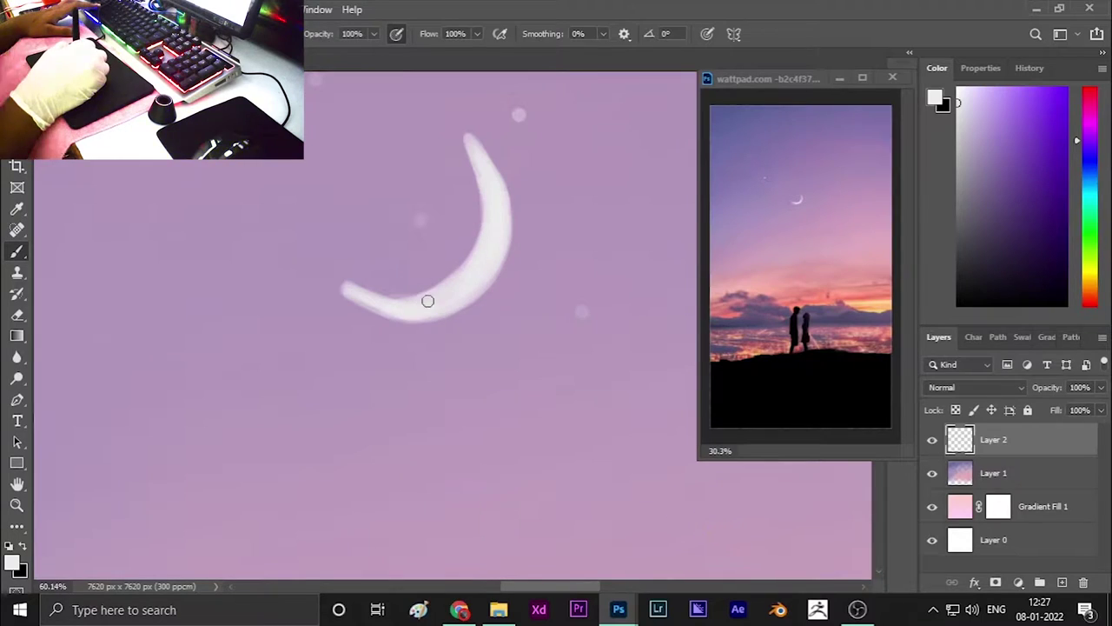
key("e")
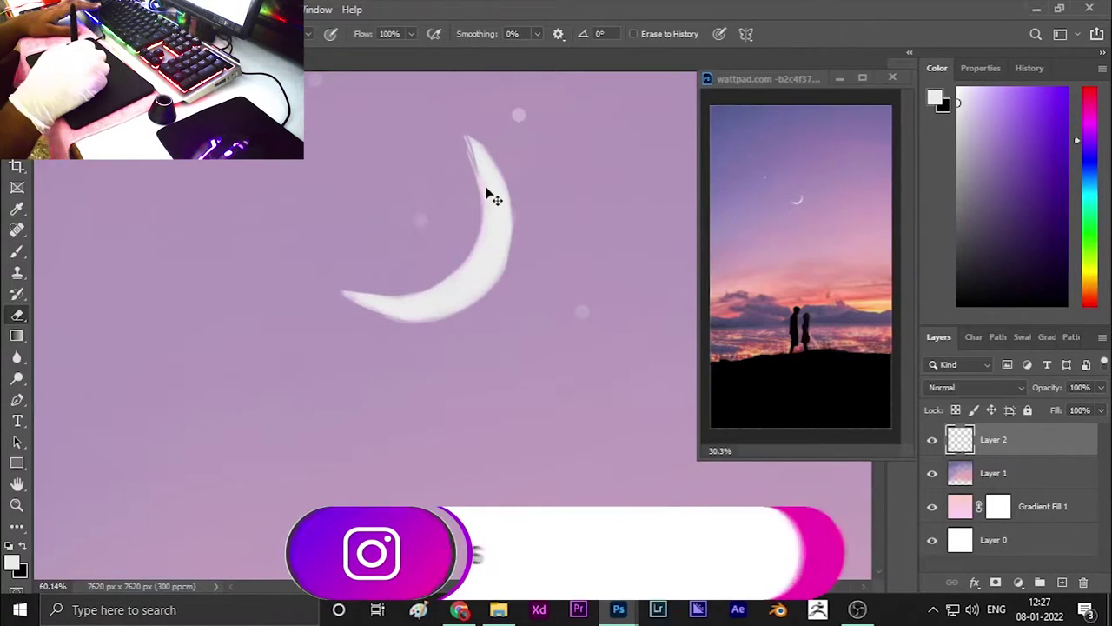
key("b")
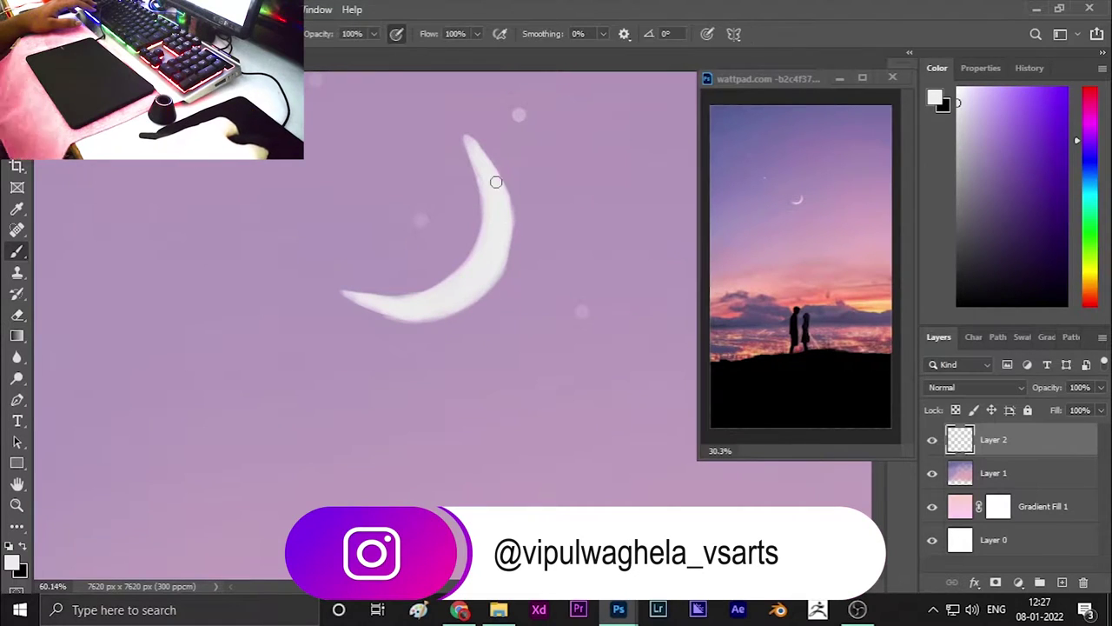
scroll(444, 305, "down", 3)
scroll(476, 316, "up", 3)
Skew the crescent moon with Free Transform and commit the change.
key("ctrl+t")
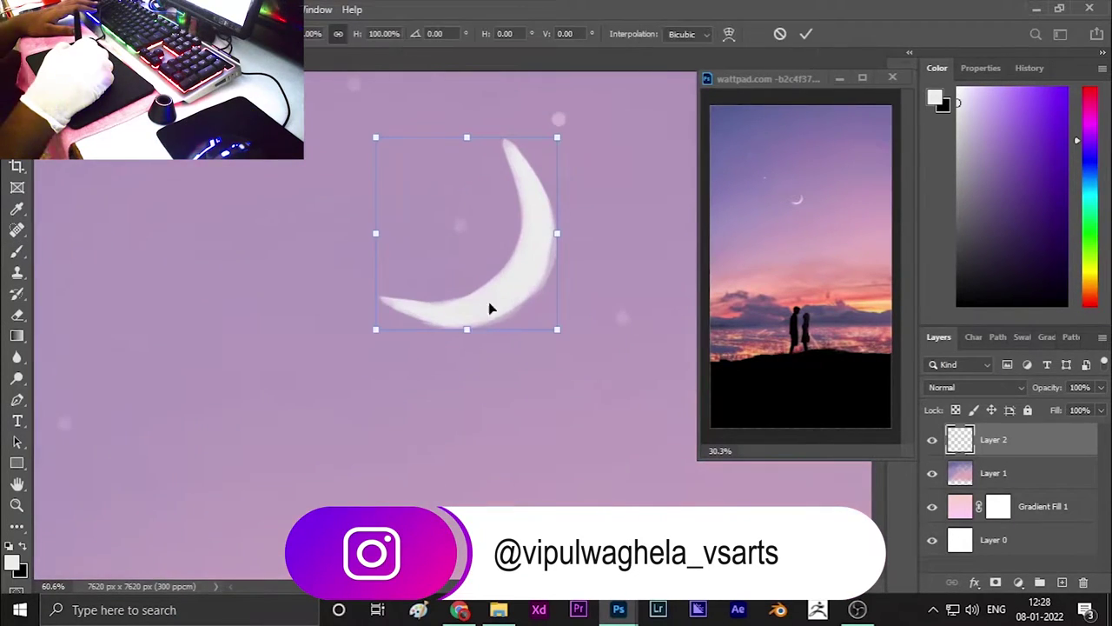
right_click(450, 269)
left_click(469, 325)
left_click_drag(378, 295, 561, 136)
left_click_drag(557, 329, 549, 332)
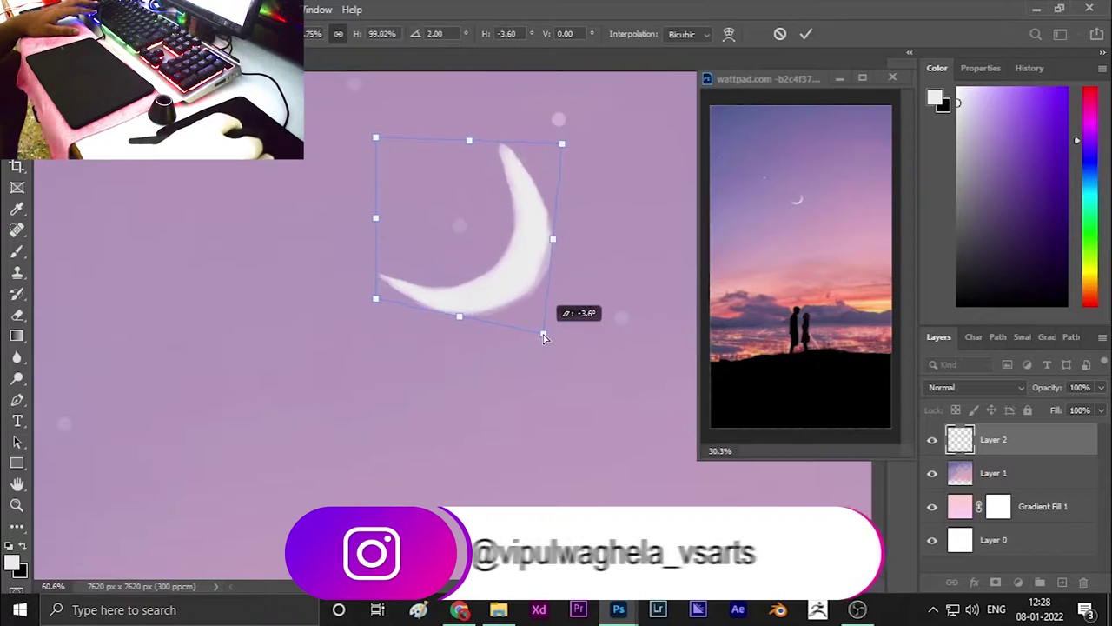
key("Return")
Trim the moon's edges with the Eraser and add empty Layer 3 above it.
scroll(563, 365, "down", 5)
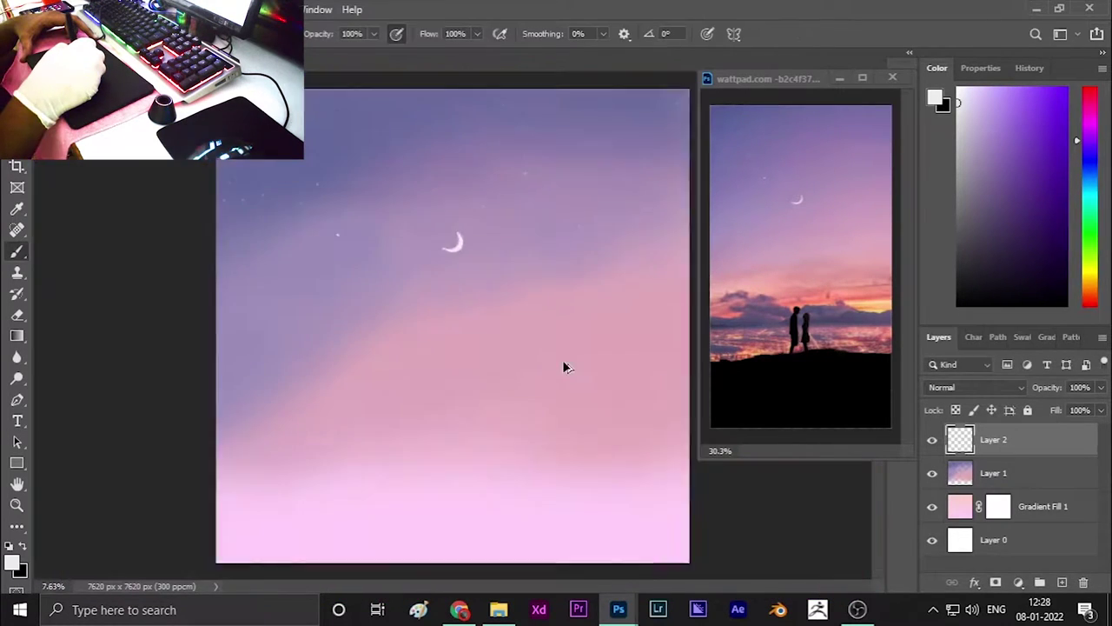
scroll(497, 229, "up", 2)
scroll(446, 298, "up", 3)
key("e")
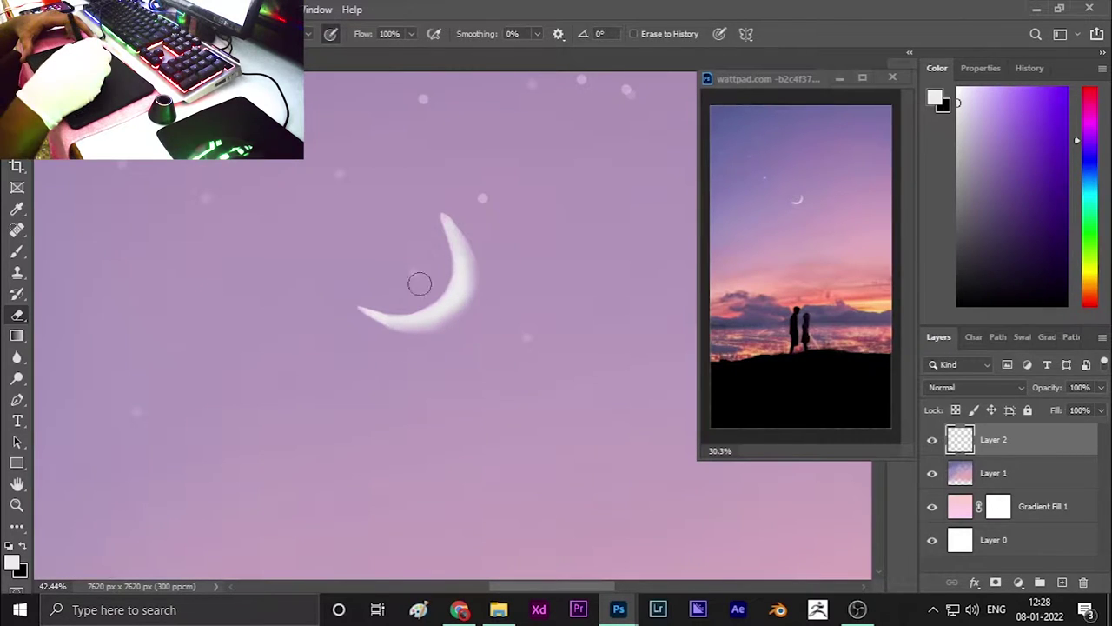
key("ctrl+0")
key("ctrl+shift+alt+n")
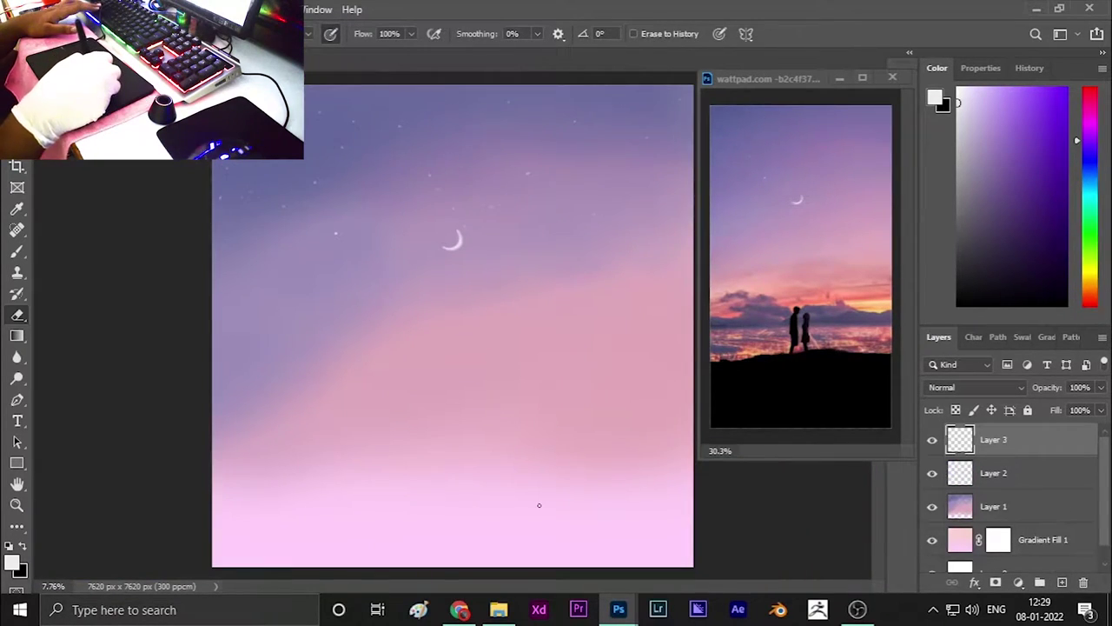
Pick a cloud-shaped brush tip and sample a colour from the reference sunset.
key("b")
left_click(63, 33)
scroll(139, 400, "down", 5)
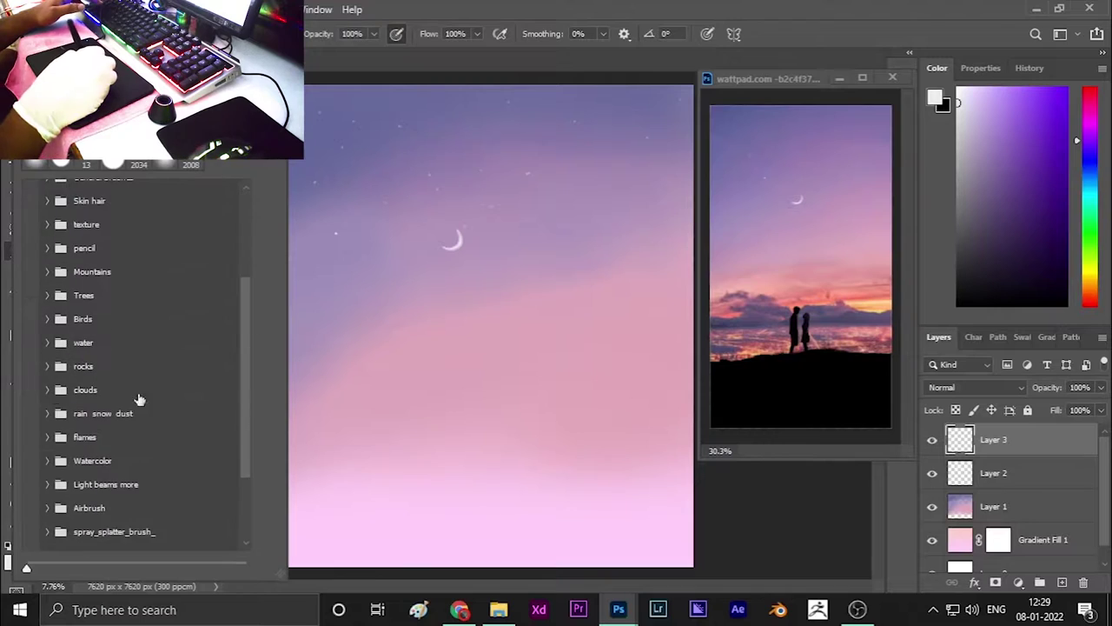
left_click(139, 389)
key("i")
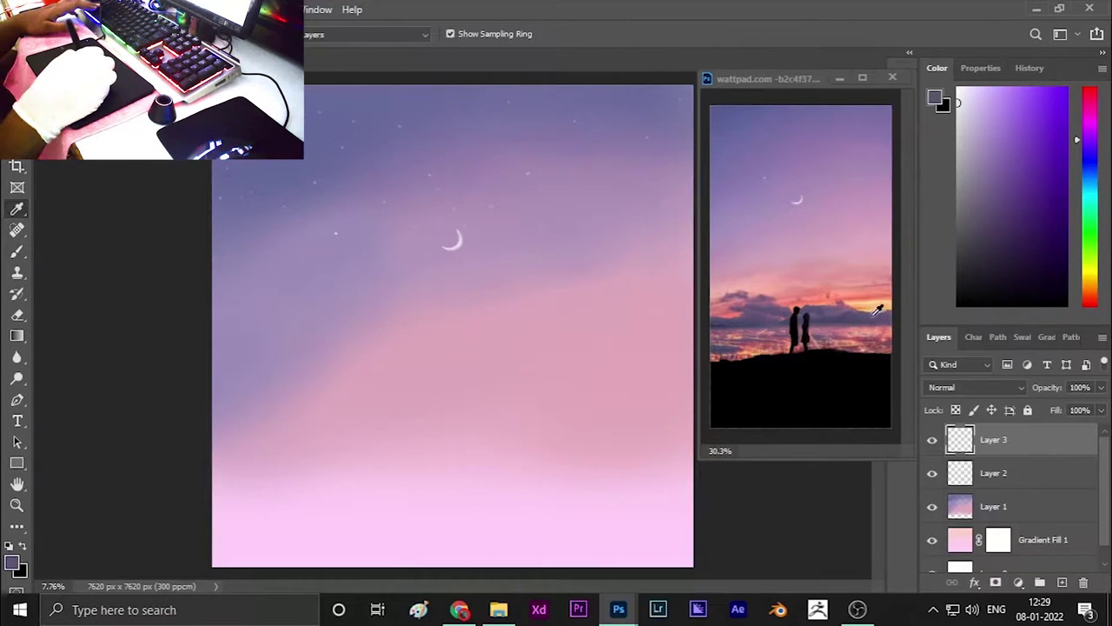
left_click(878, 310)
key("b")
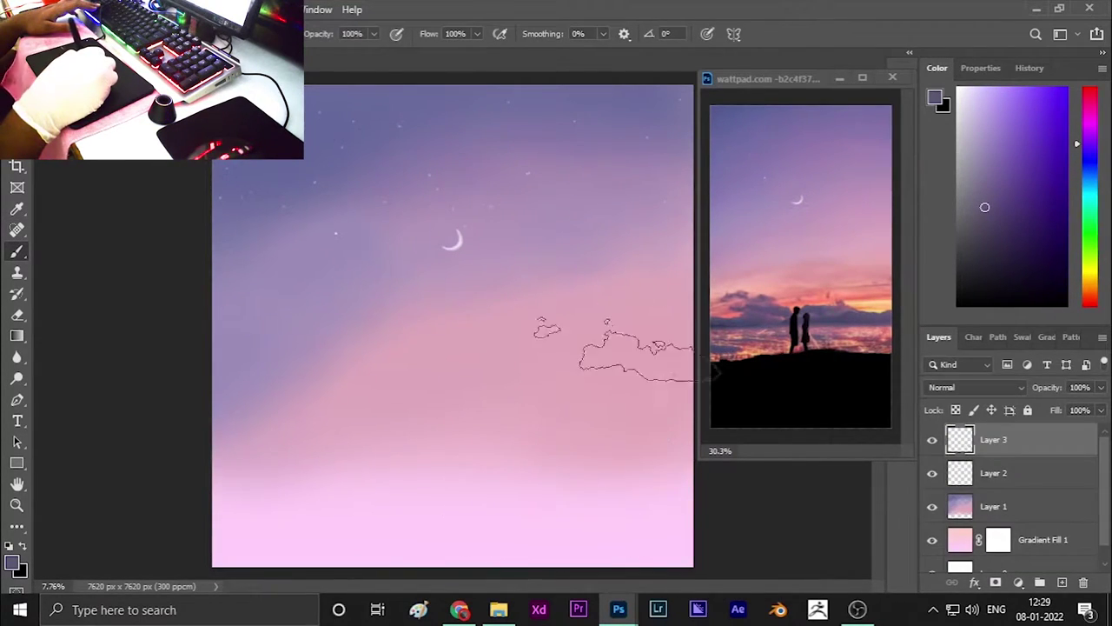
left_click(62, 33)
double_click(202, 331)
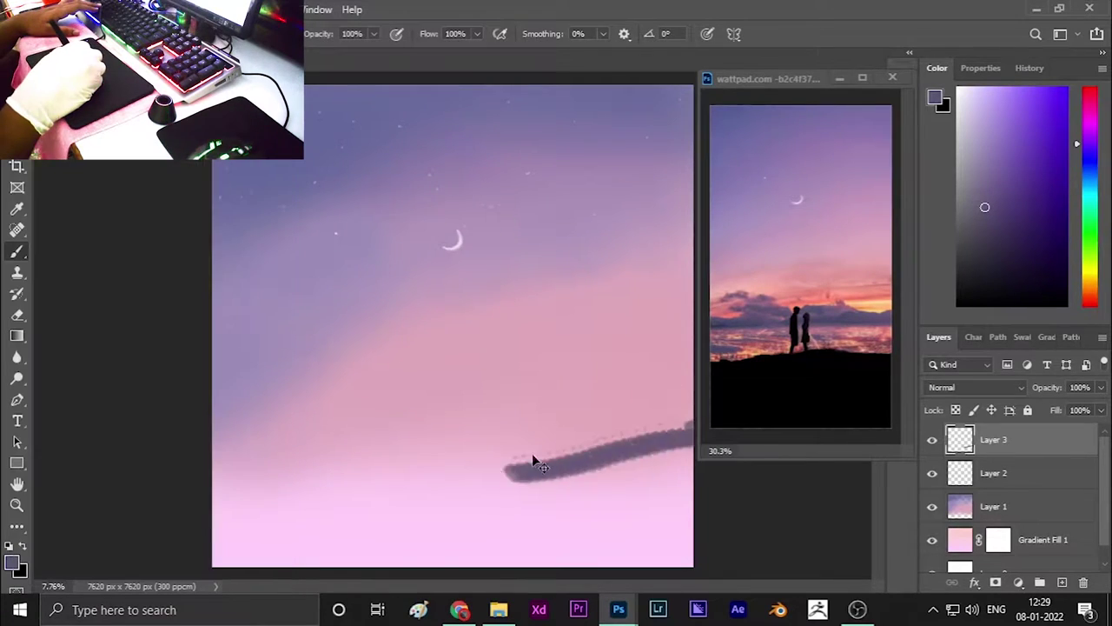
Shrink the reference window and sample a pink from its sunset for the haze.
left_click(808, 287, "alt")
left_click_drag(701, 458, 717, 438)
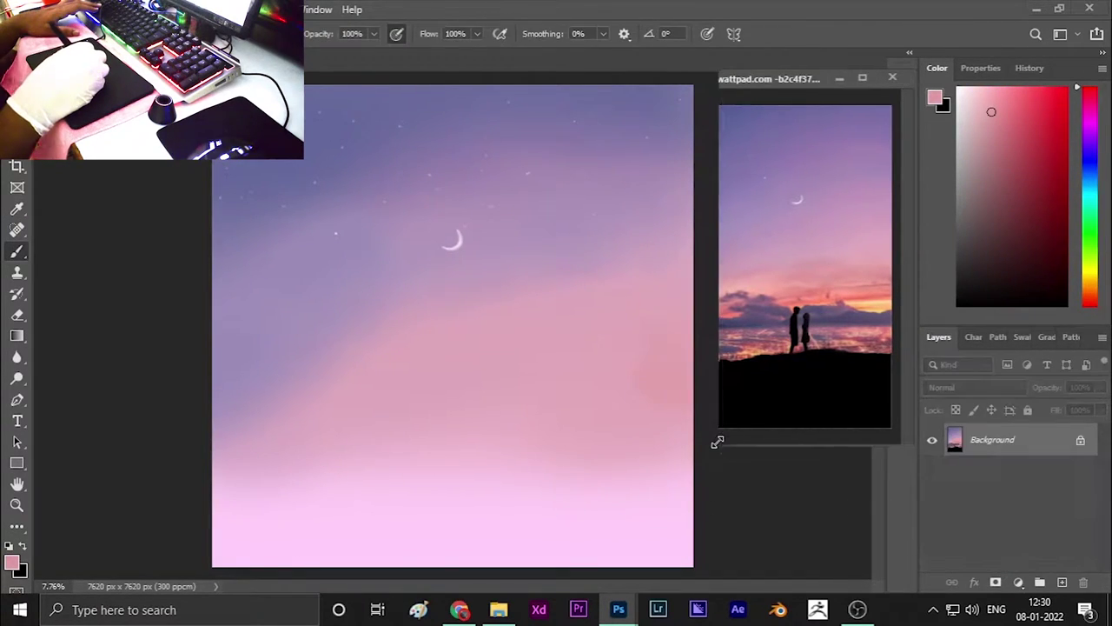
left_click(567, 367)
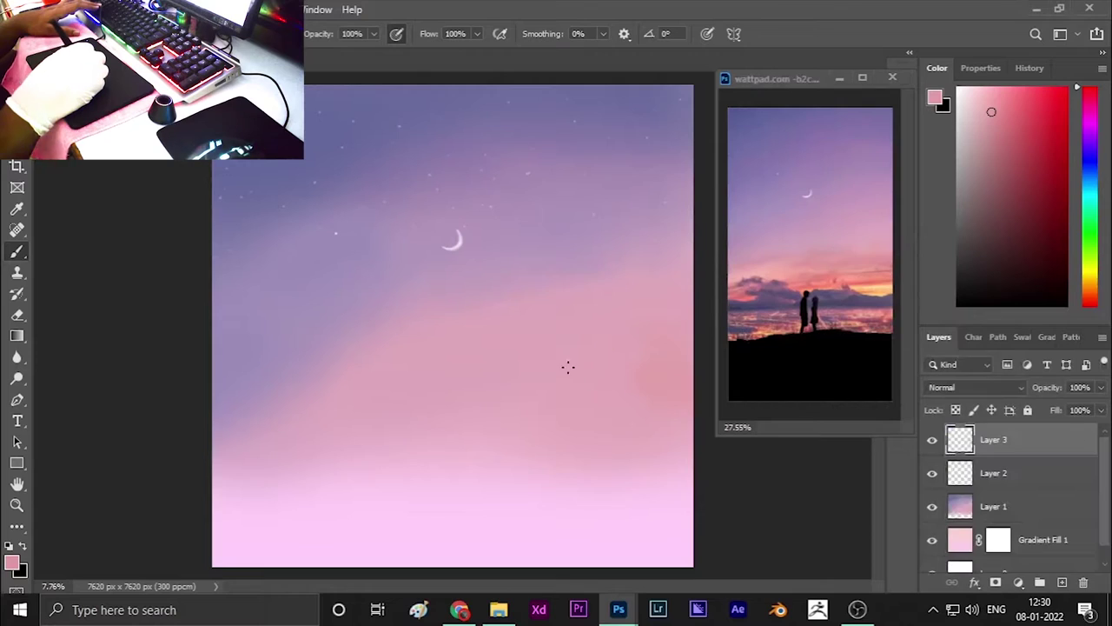
key("i")
left_click(850, 300)
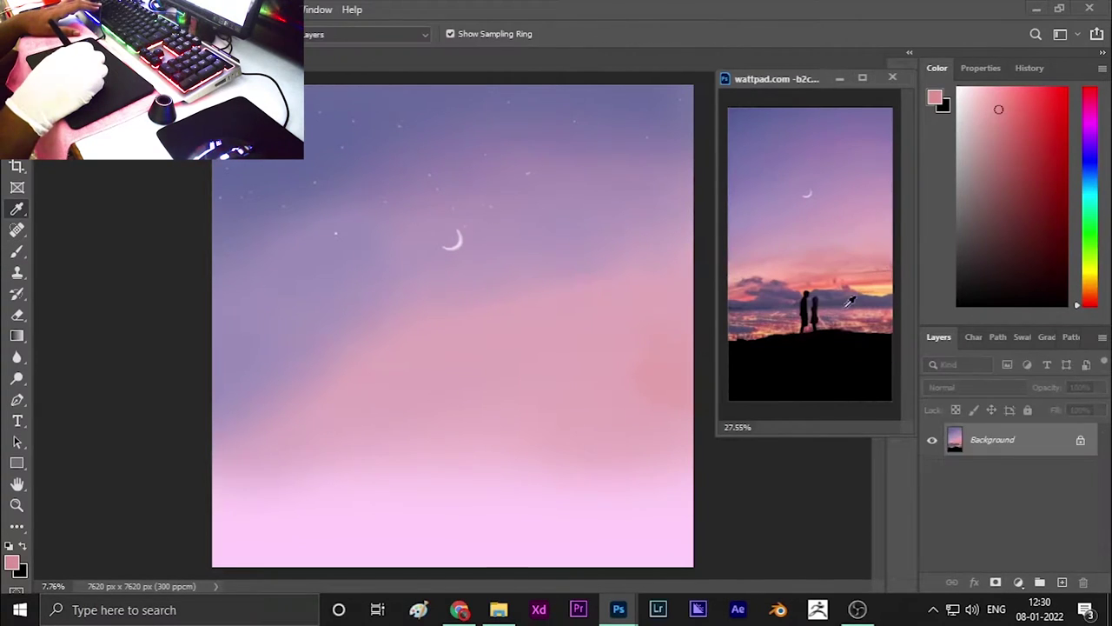
left_click(887, 251)
key("b")
left_click(665, 352)
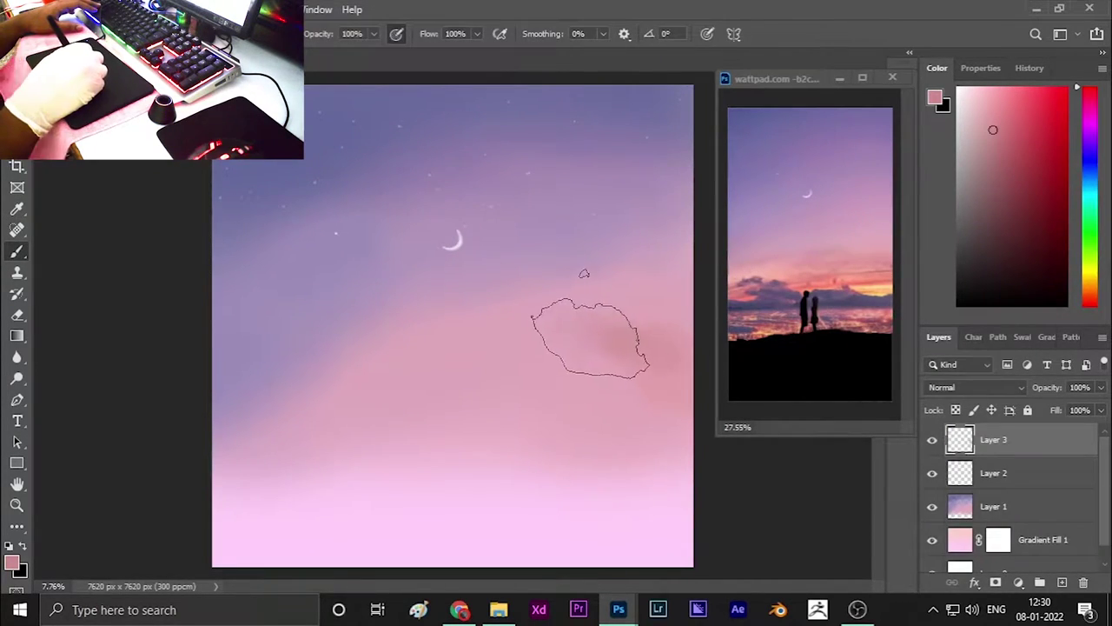
Add a new Layer 4 beneath Layer 3.
key("F5")
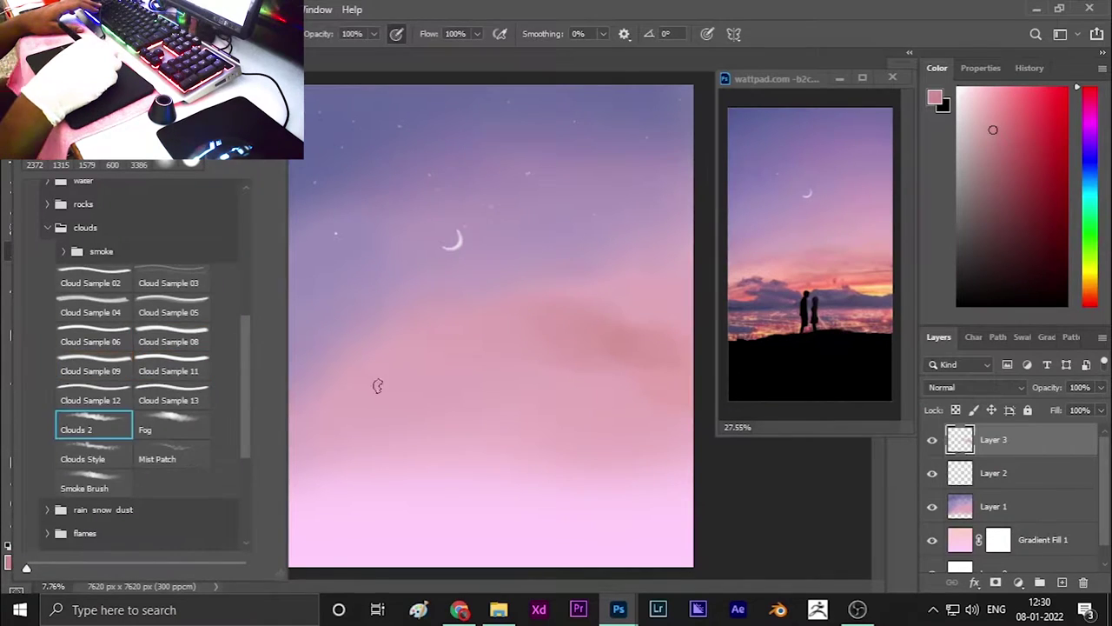
key("F5")
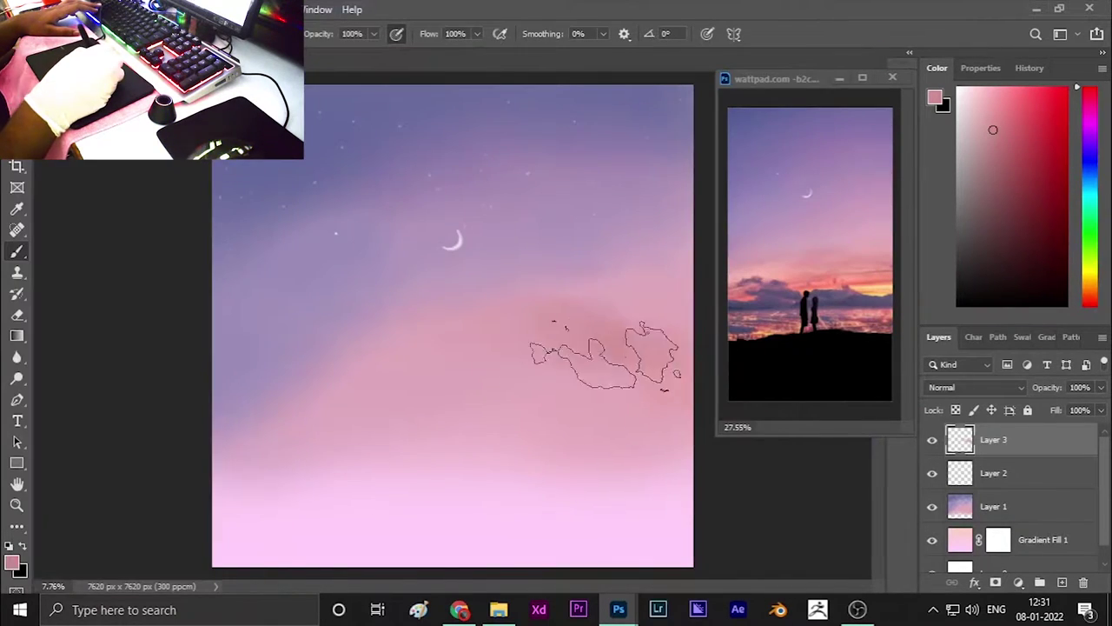
left_click(1062, 582, "ctrl")
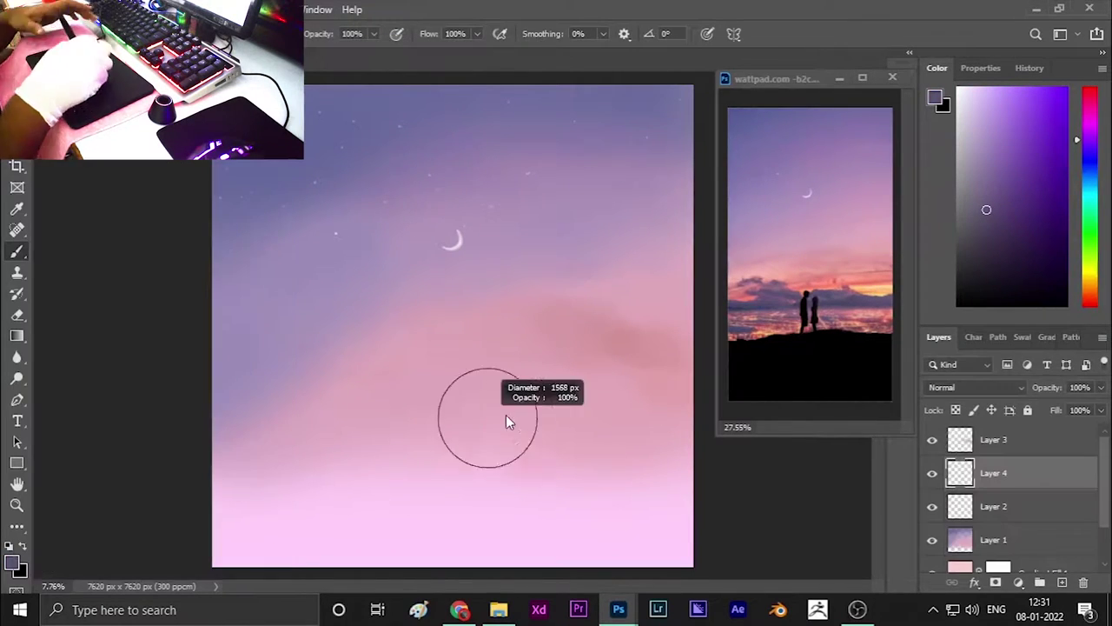
key("F5")
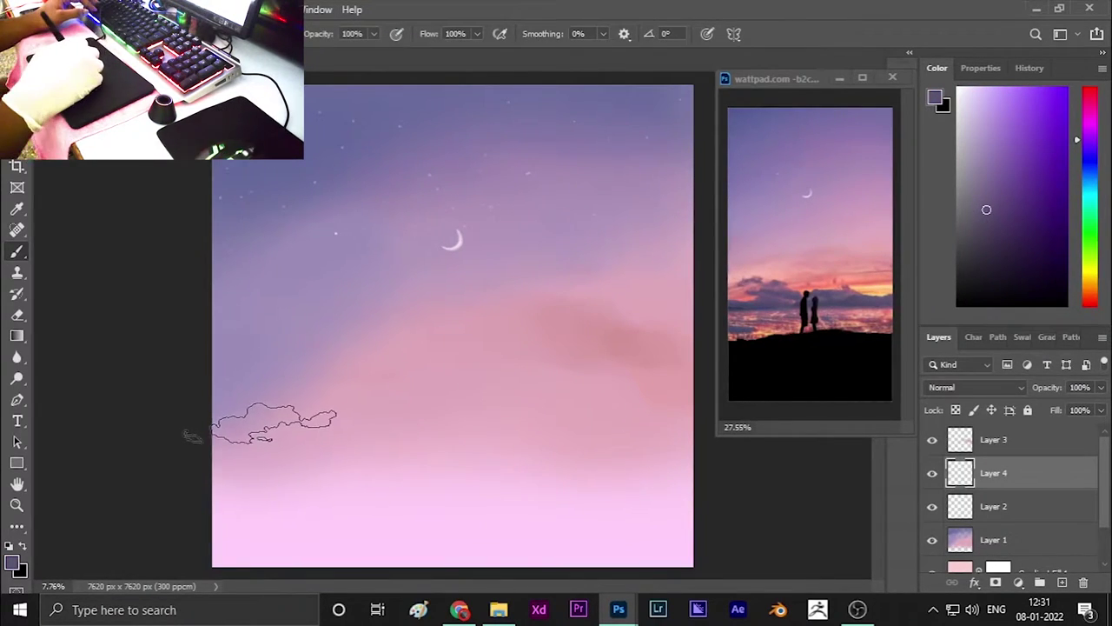
Stamp dark clouds across the lower sky and on the right, undoing a stray dab.
key("F5")
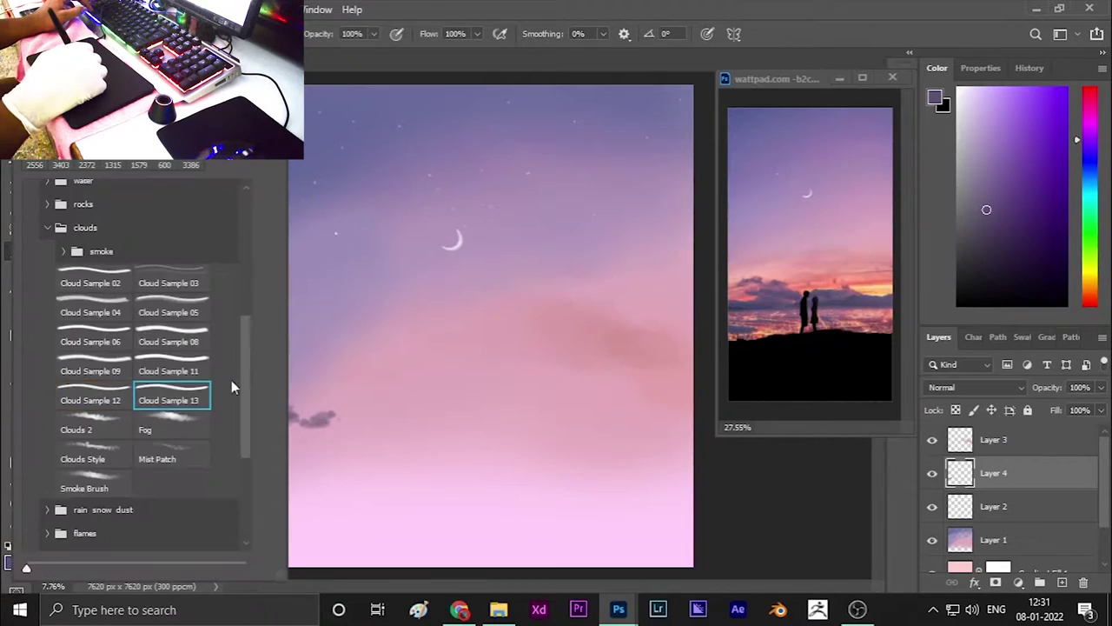
key("F5")
key("F5")
key("F5")
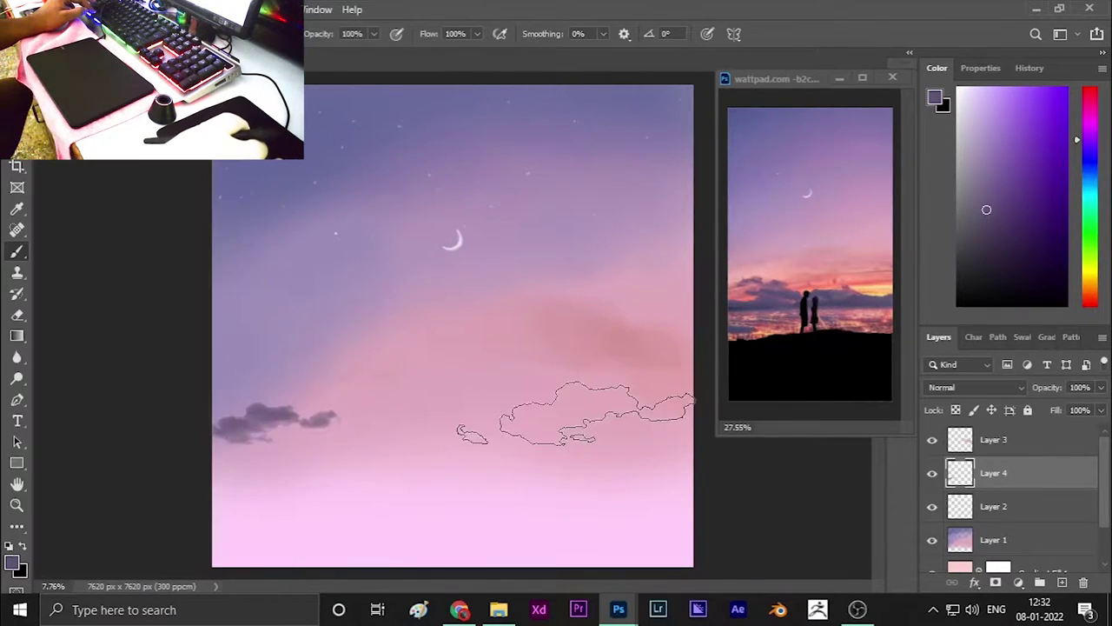
left_click(331, 420)
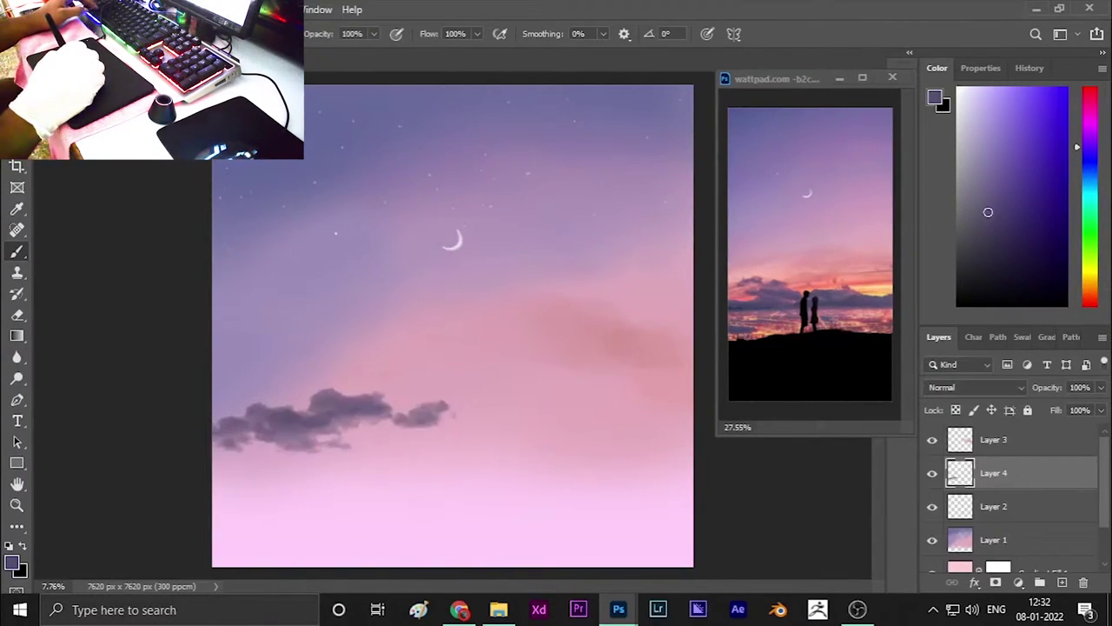
left_click(413, 424)
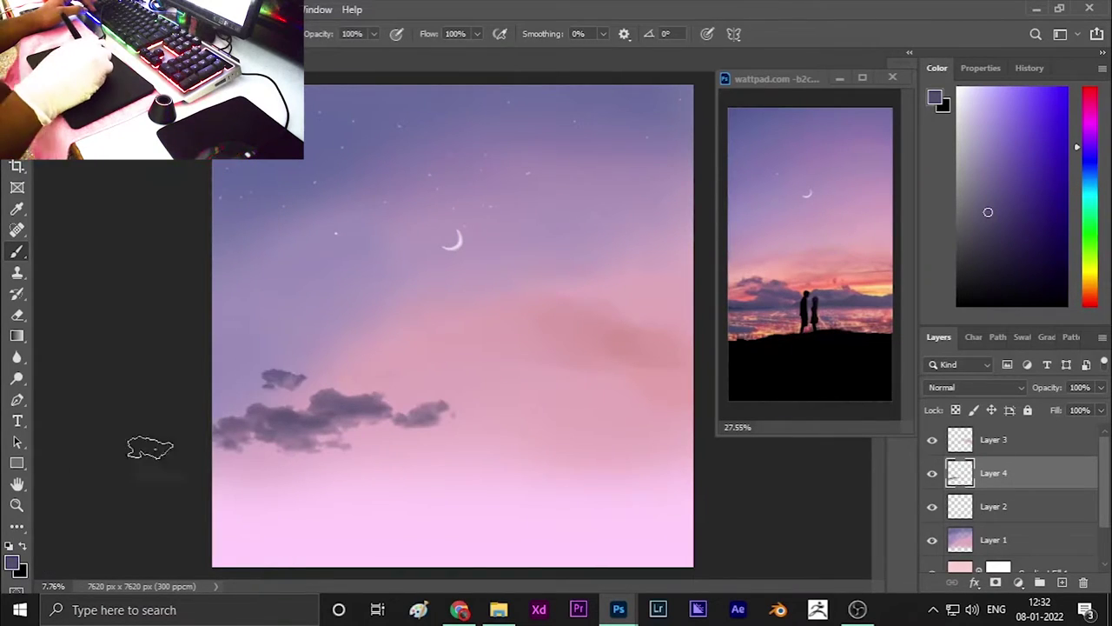
key("ctrl+z")
key("F5")
left_click(174, 368)
key("F5")
left_click(622, 398)
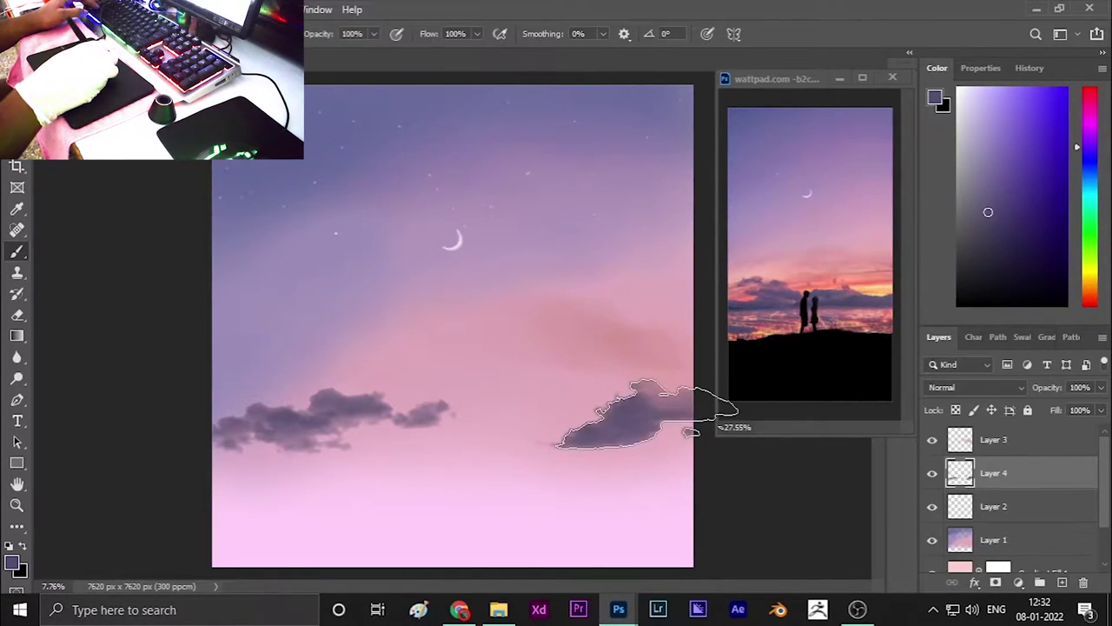
key("F5")
key("F5")
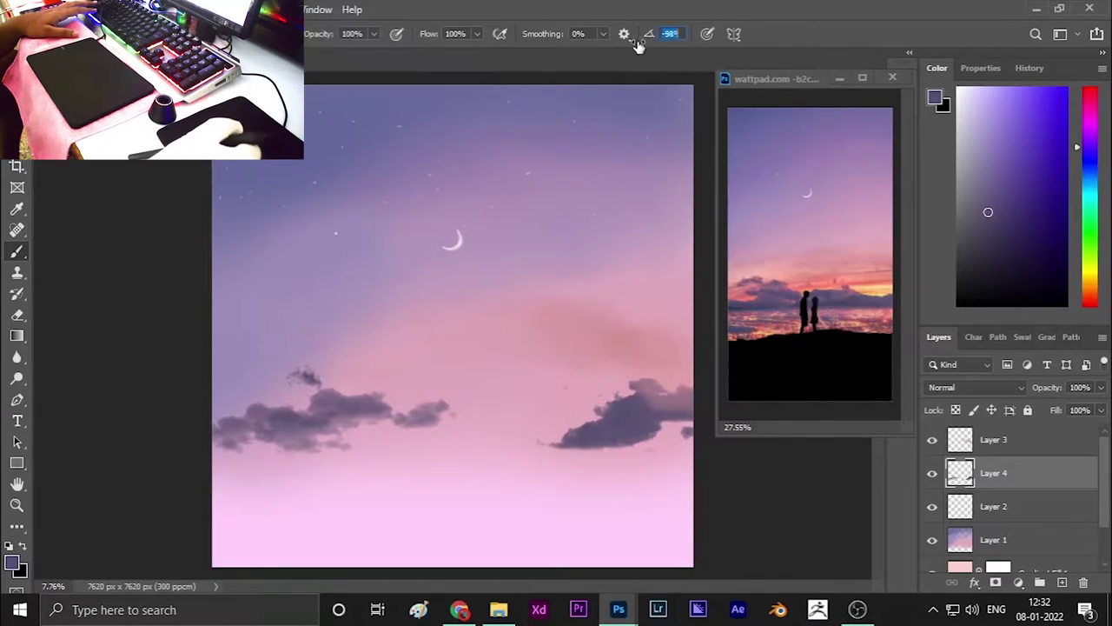
Switch to Cloud Sample 09 and other cloud brushes and paint a dark band along the horizon.
right_click(266, 401)
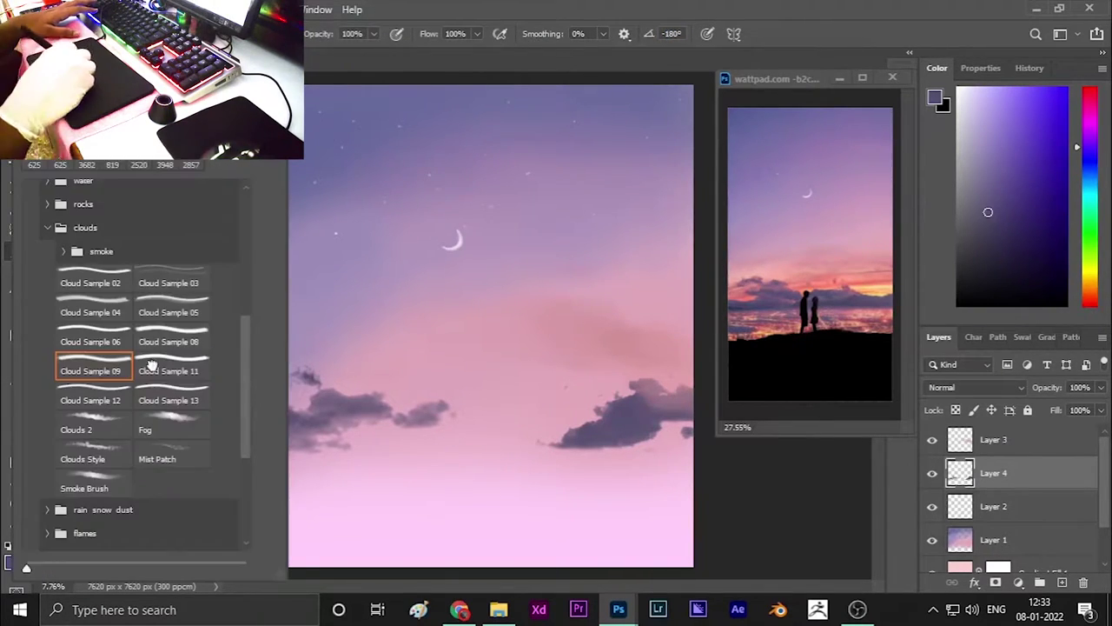
left_click(174, 303)
left_click(538, 404)
left_click(598, 370)
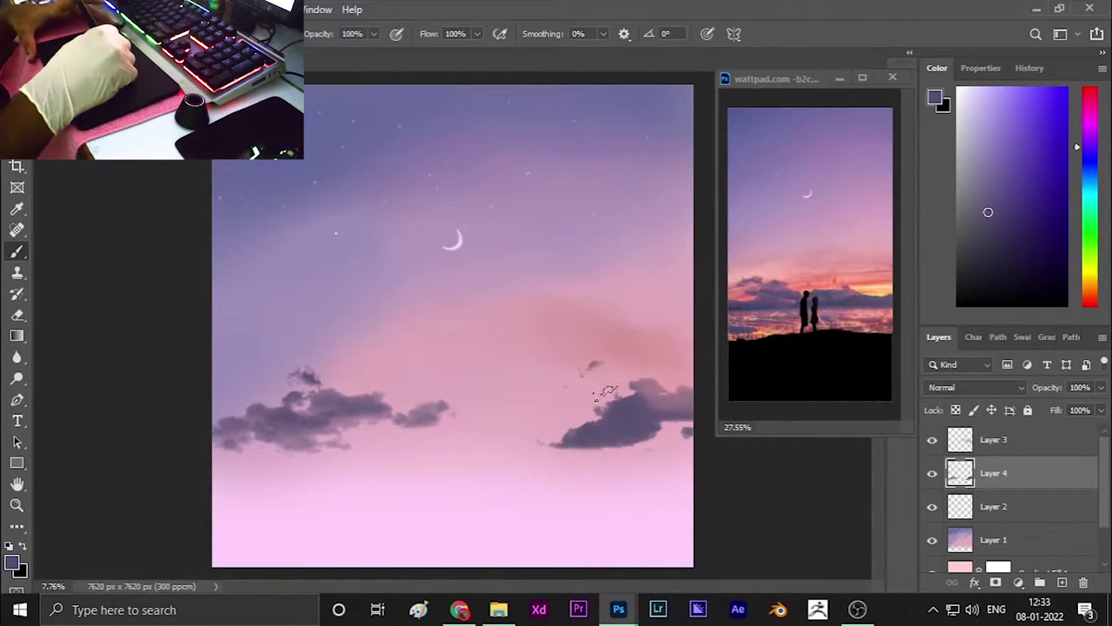
right_click(618, 387)
mouse_move(596, 418)
left_mouse_down()
mouse_move(452, 426)
mouse_move(385, 447)
mouse_move(406, 484)
left_mouse_up()
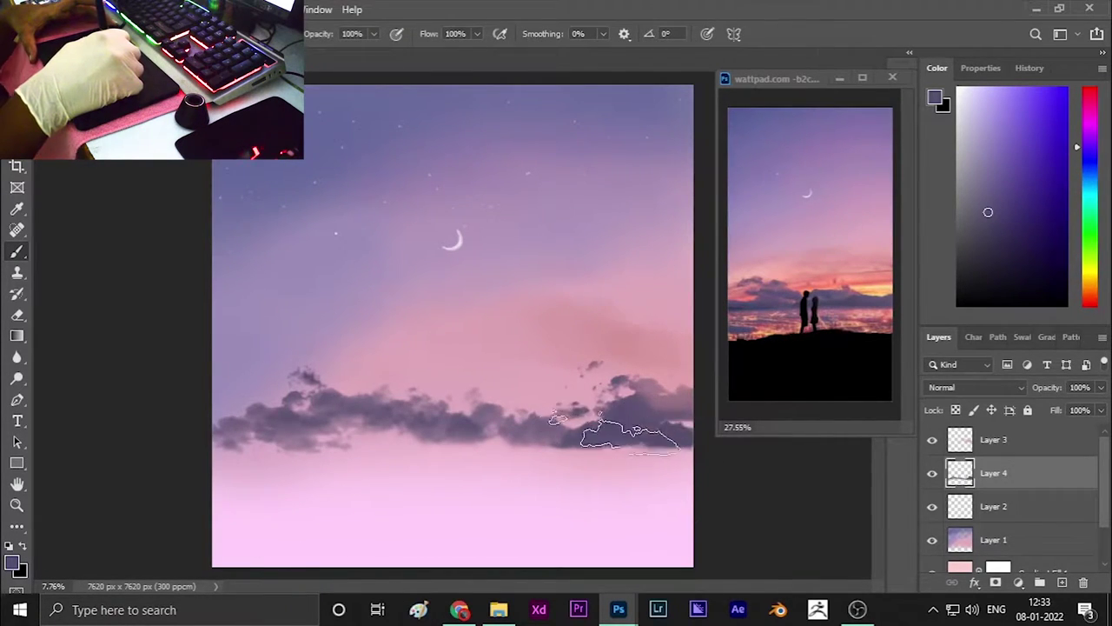
left_click(478, 350)
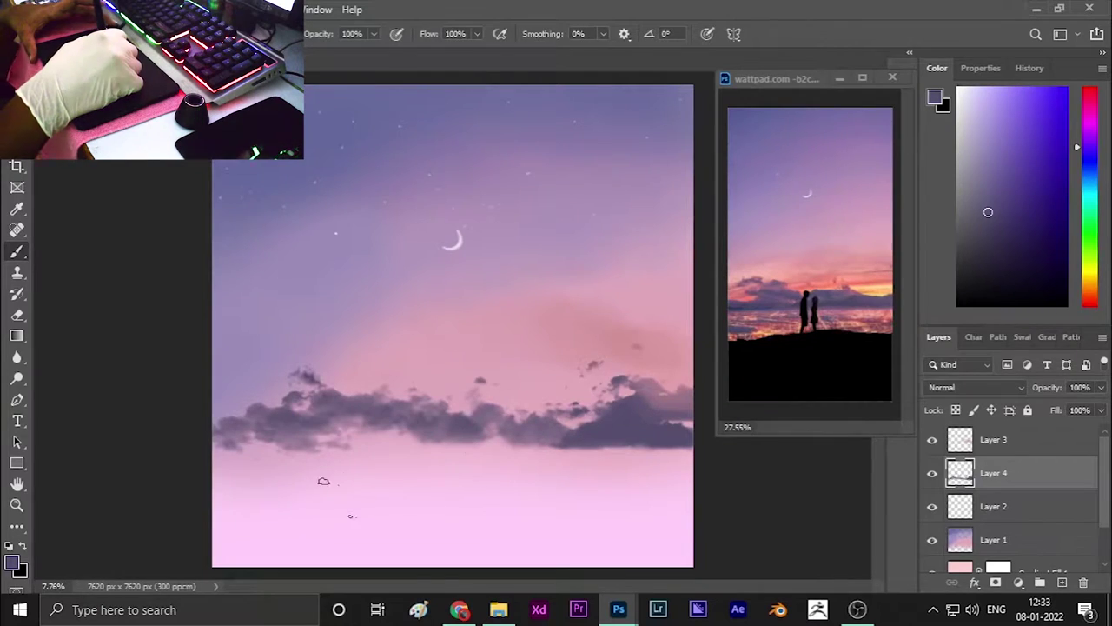
right_click(323, 480)
double_click(94, 424)
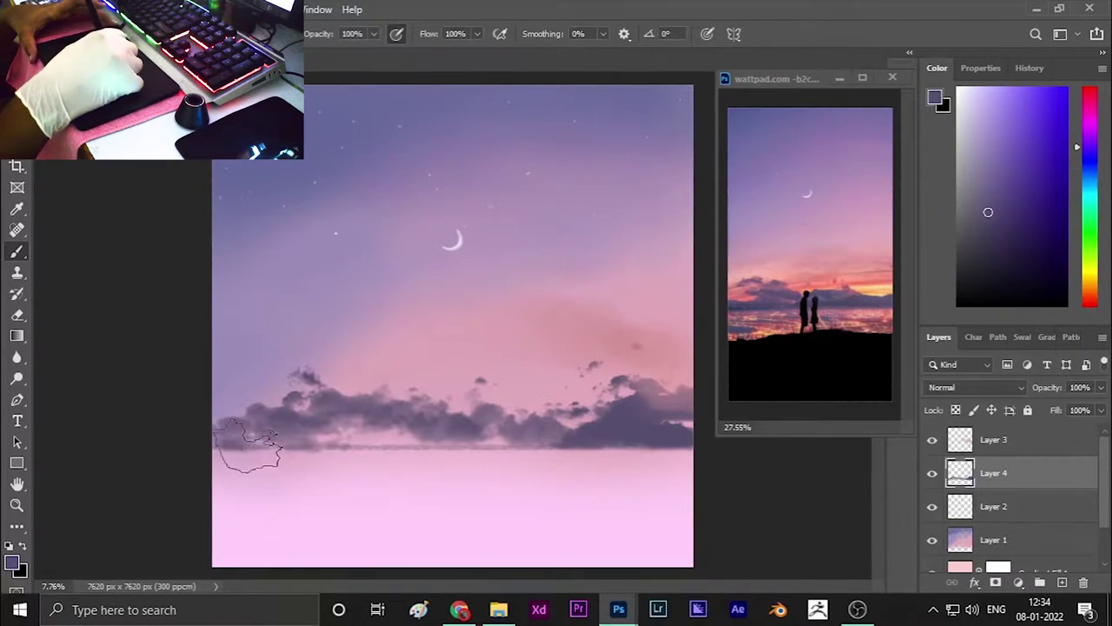
left_click_drag(227, 451, 674, 439)
Erase part of the pink ground's top edge with a new eraser tip.
key("ctrl+shift+e")
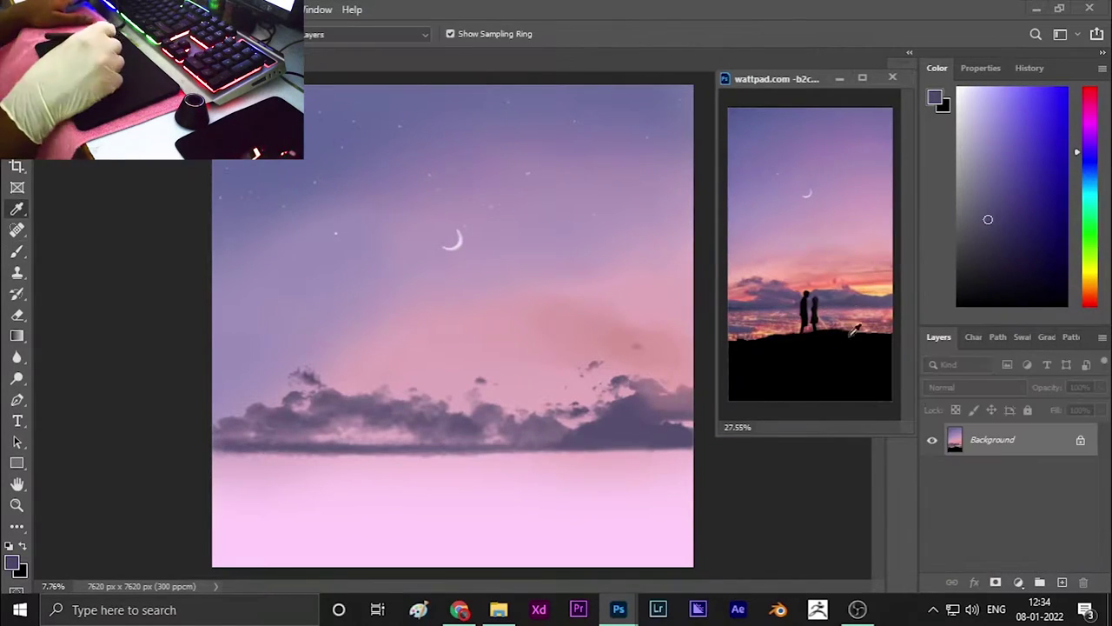
key("ctrl+z")
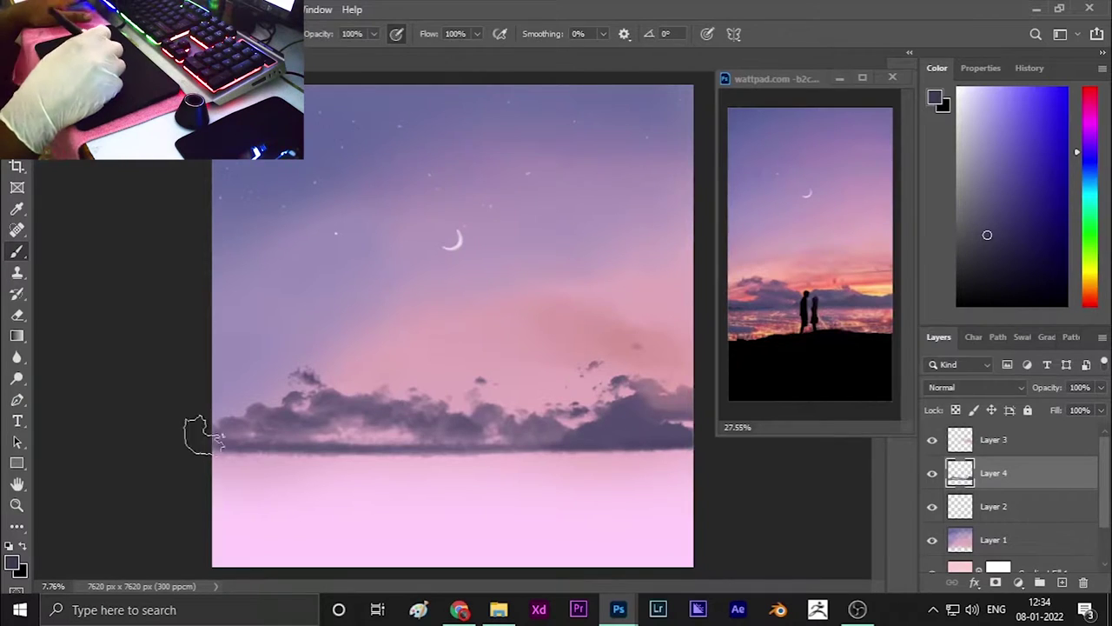
key("e")
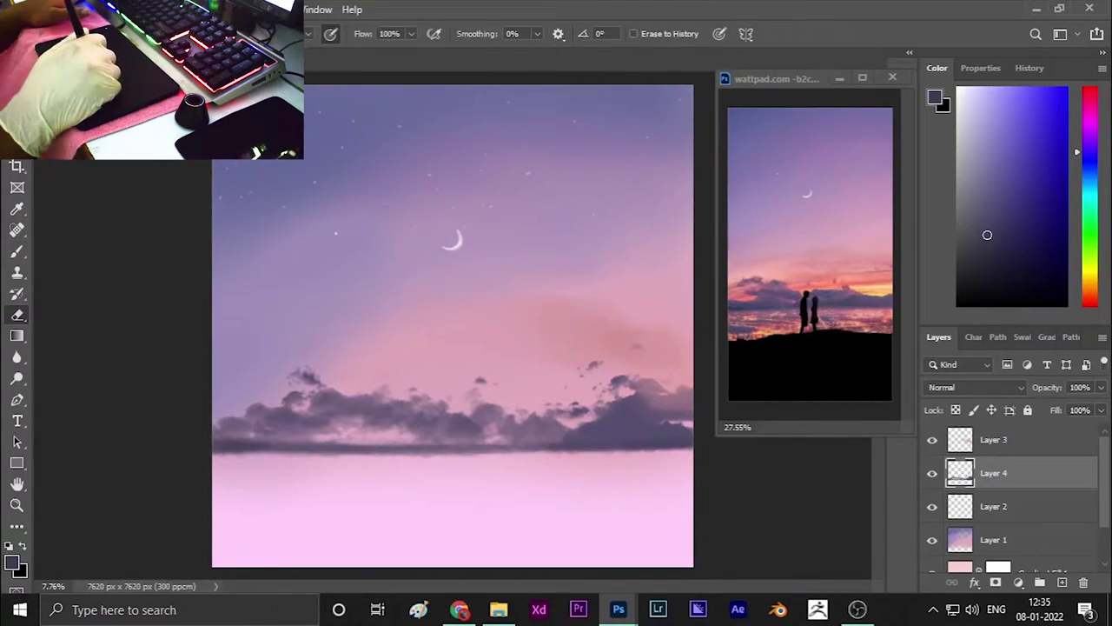
left_click(17, 148)
scroll(237, 295, "up", 5)
left_click(238, 518)
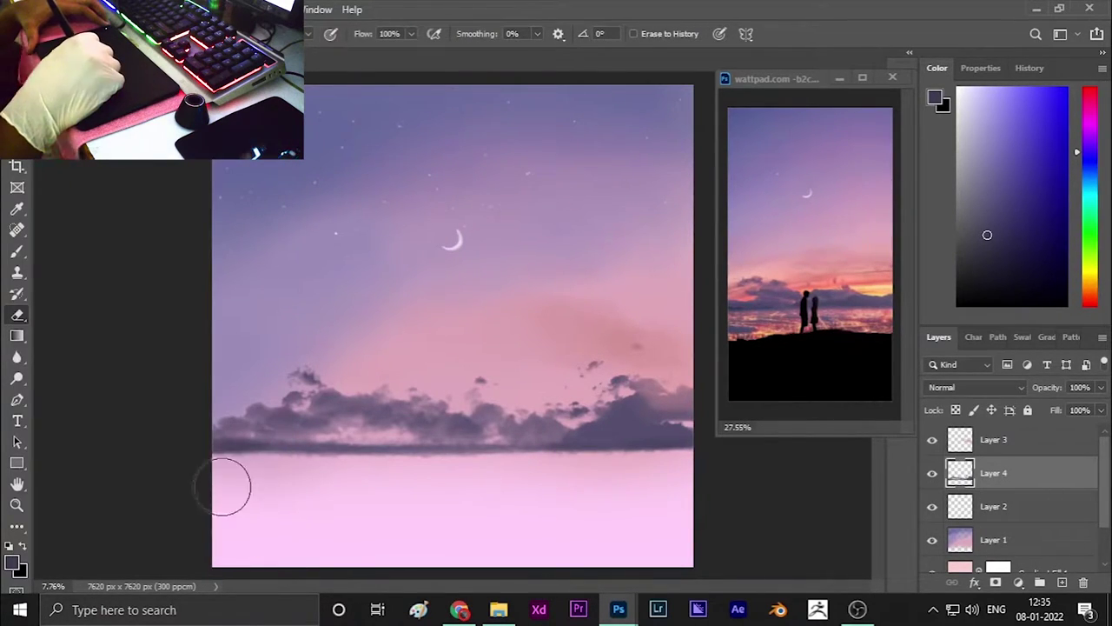
left_click_drag(665, 477, 672, 461)
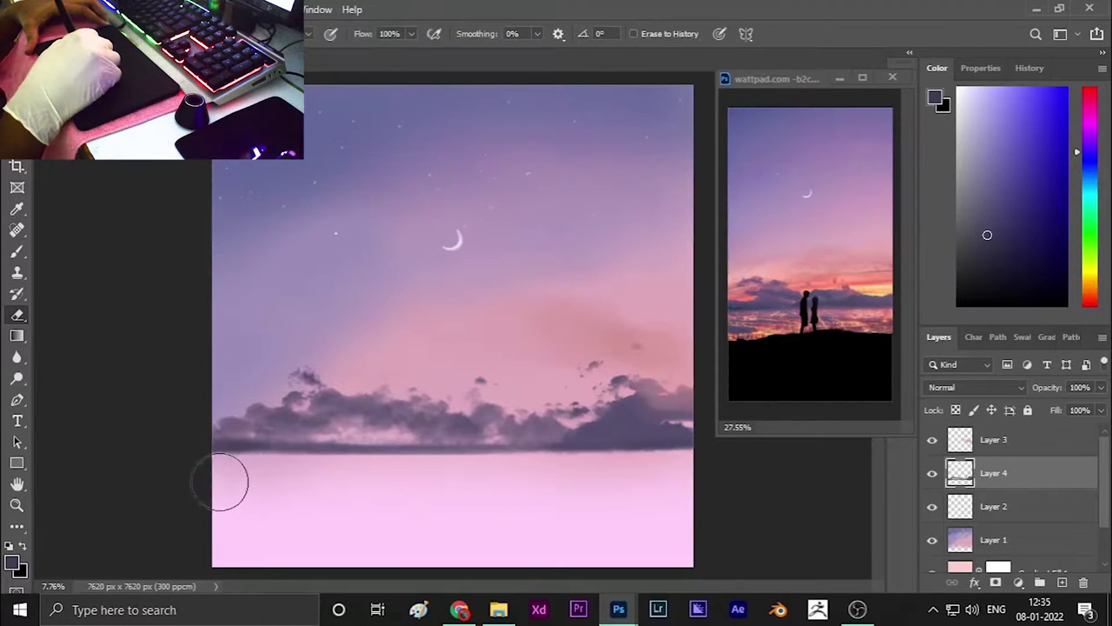
Stamp cloud shapes at -35° among the right-side clouds and band middle, undoing stray stamps.
key("b")
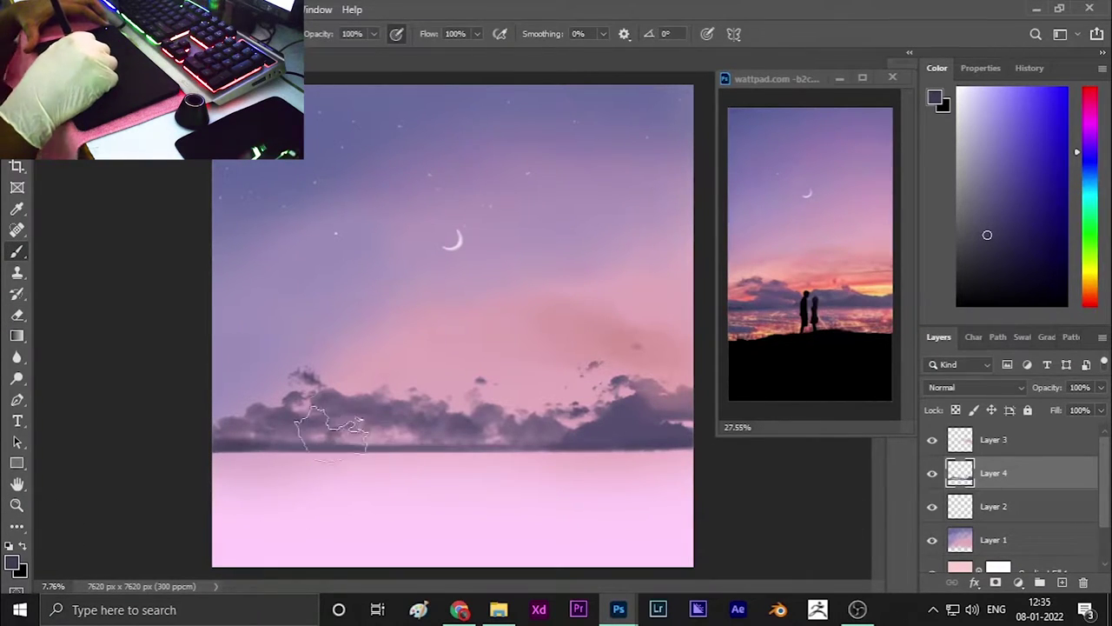
key("e")
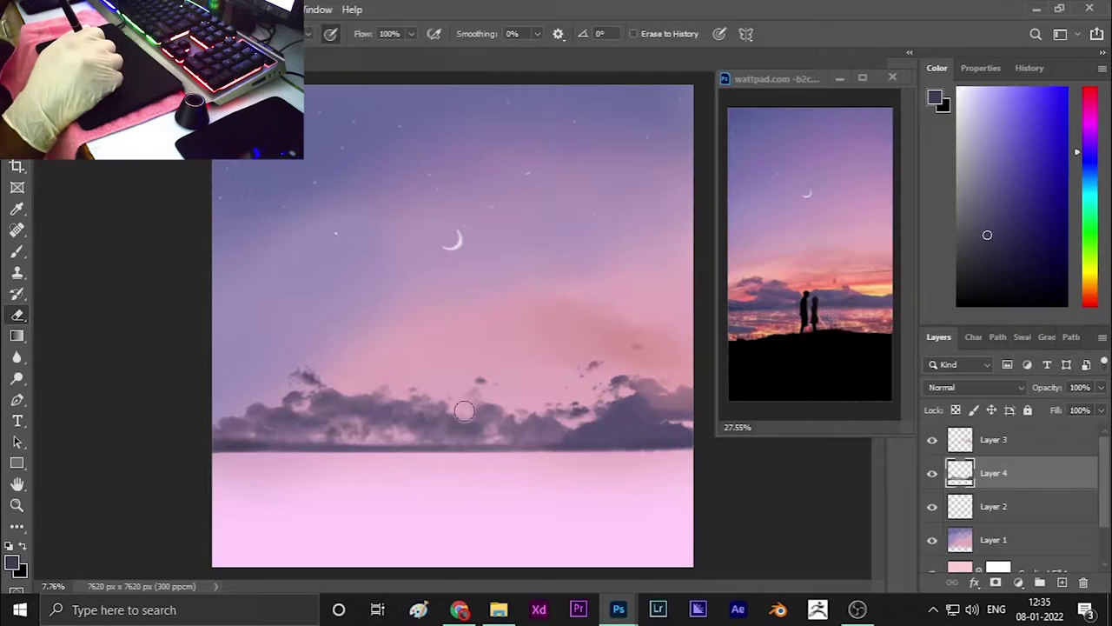
key("b")
scroll(522, 461, "up", 2)
key("F5")
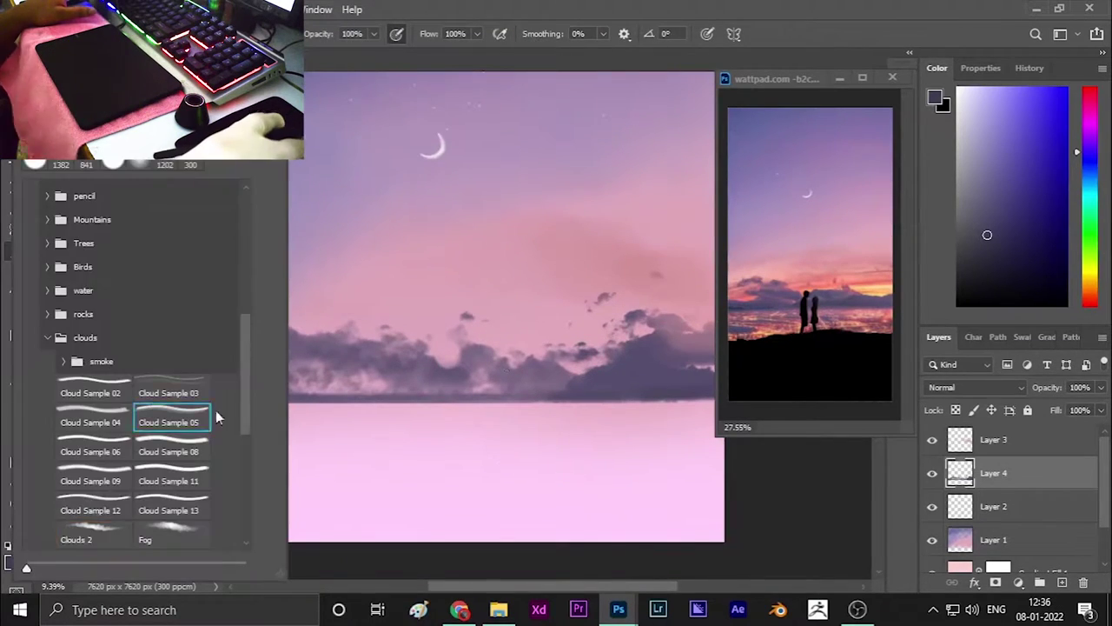
key("F5")
left_click(584, 365)
left_click(578, 335)
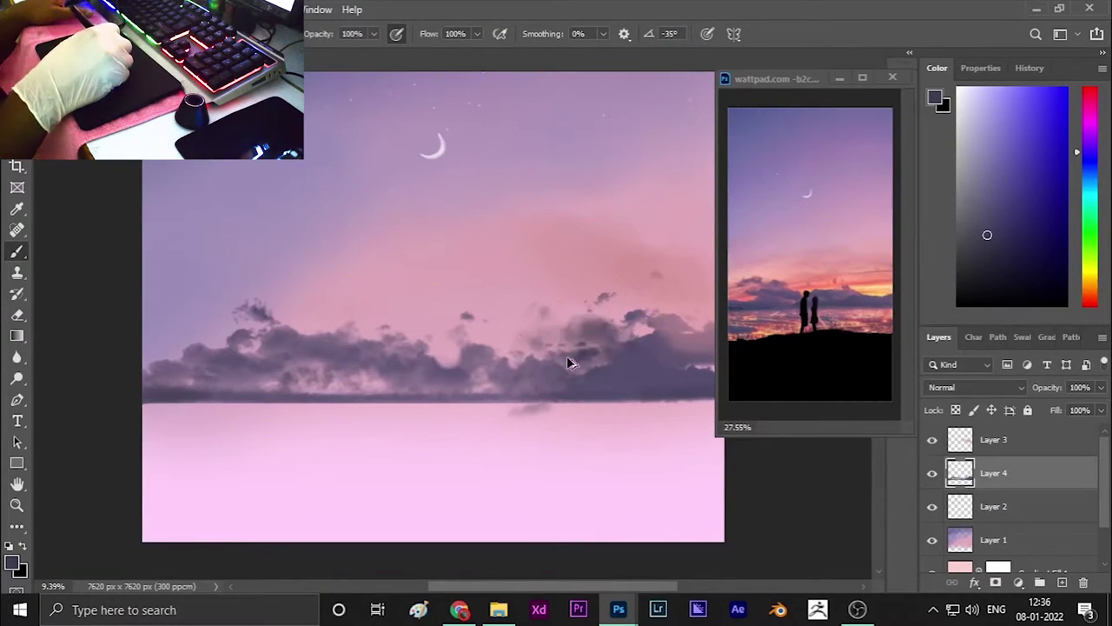
key("ctrl+z")
key("ctrl+z")
left_click(540, 388)
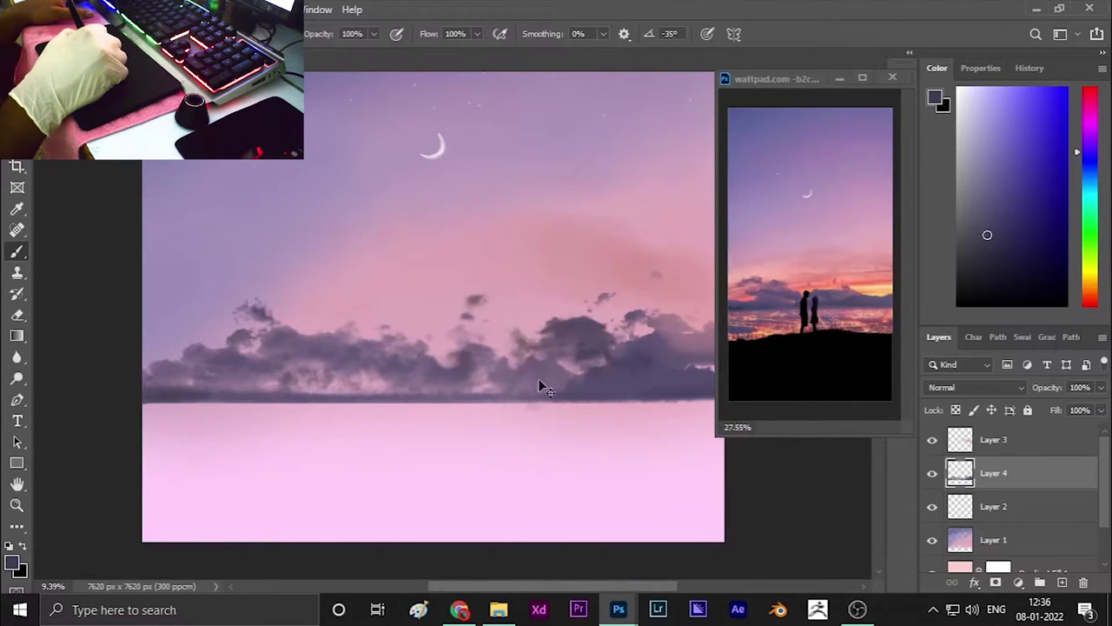
key("ctrl+z")
left_click(352, 361)
Paint darker clouds left of centre at 0° and take the reference's pink as paint colour.
key("F5")
key("F5")
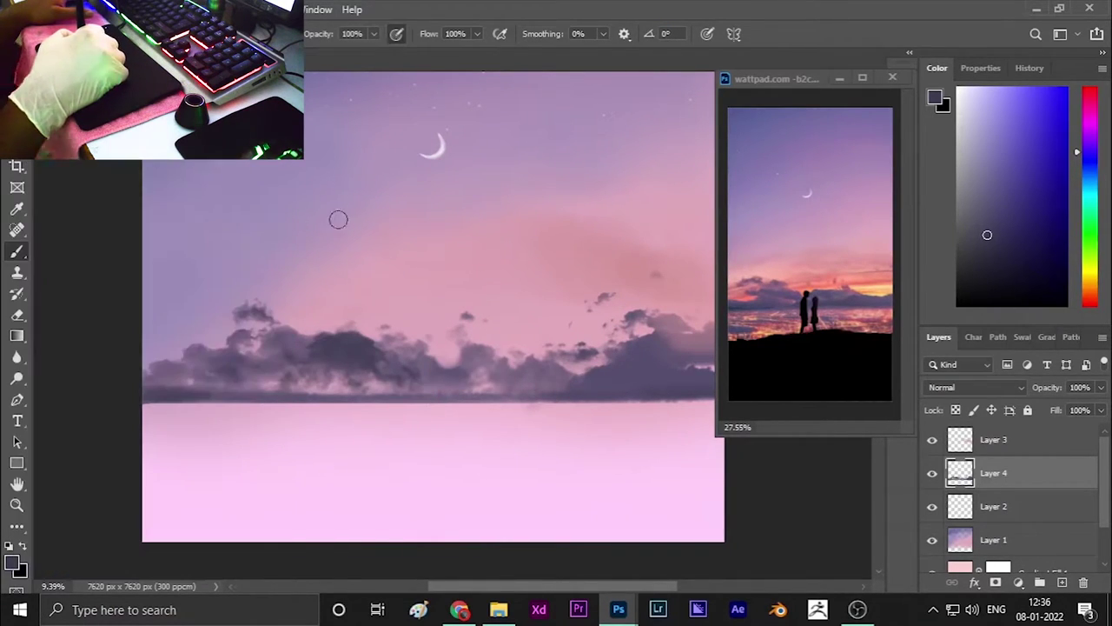
mouse_move(281, 397)
left_mouse_down()
mouse_move(328, 372)
mouse_move(325, 388)
left_mouse_up()
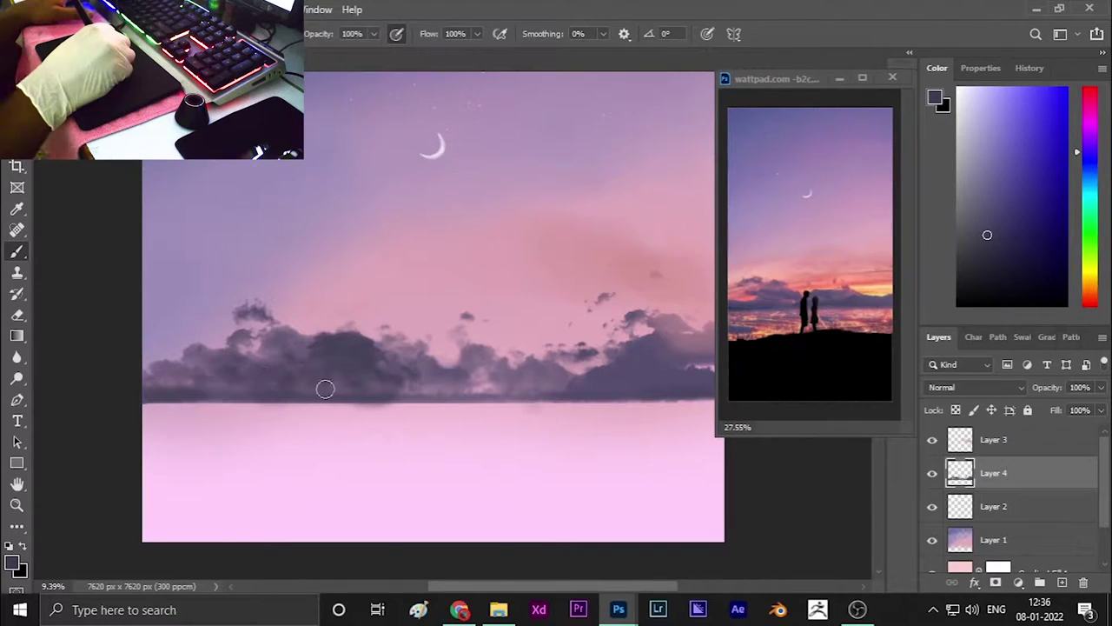
left_click(797, 317, "alt")
left_click(385, 372)
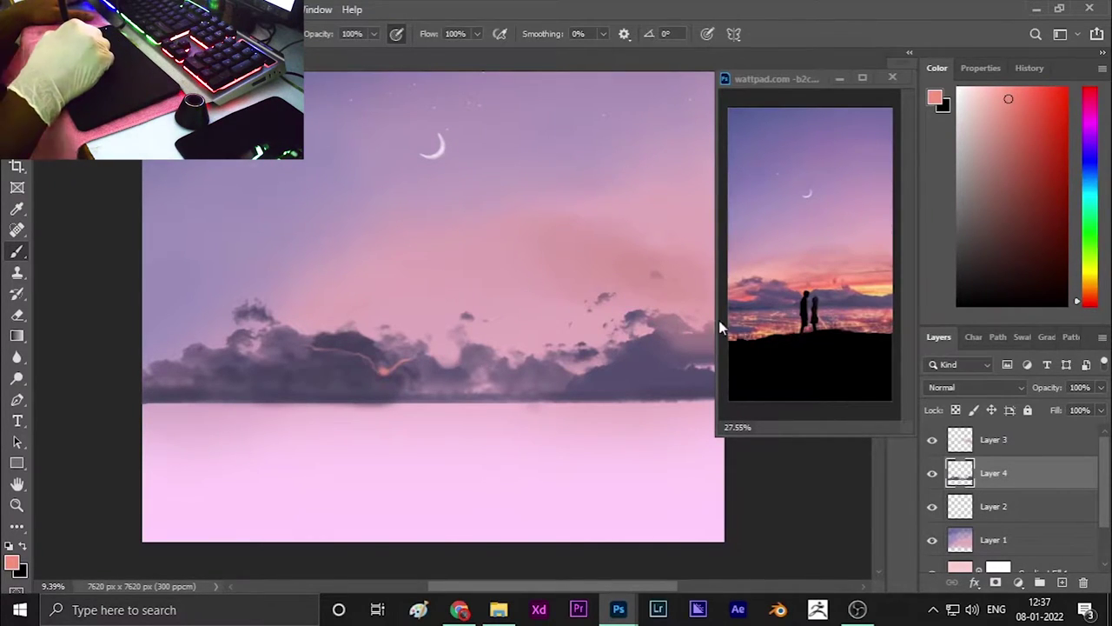
Repaint the left clouds in sampled mauve and shade the cloud base greyish violet.
left_click(738, 300, "alt")
left_click(348, 362)
left_click_drag(272, 363, 390, 365)
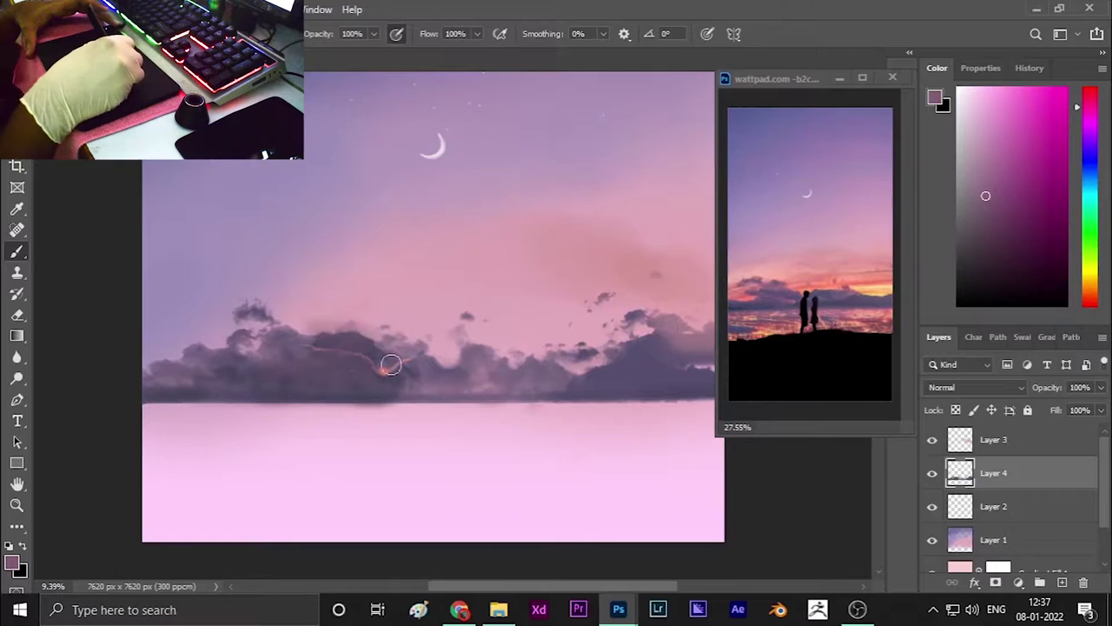
left_click(578, 383, "alt")
right_click(556, 396, "alt")
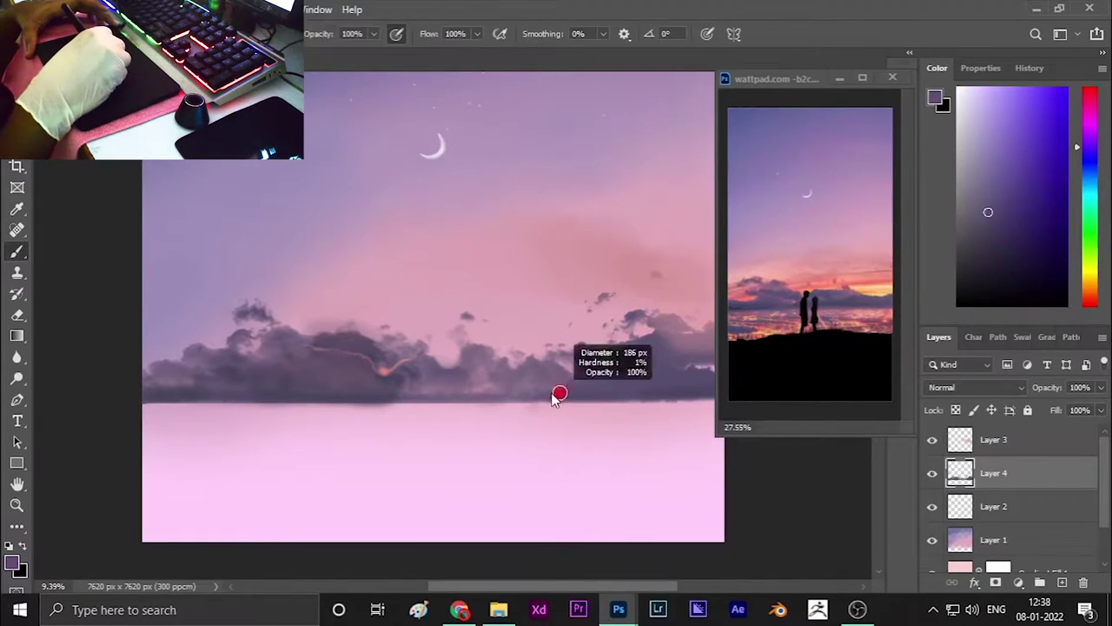
left_click_drag(399, 396, 464, 388)
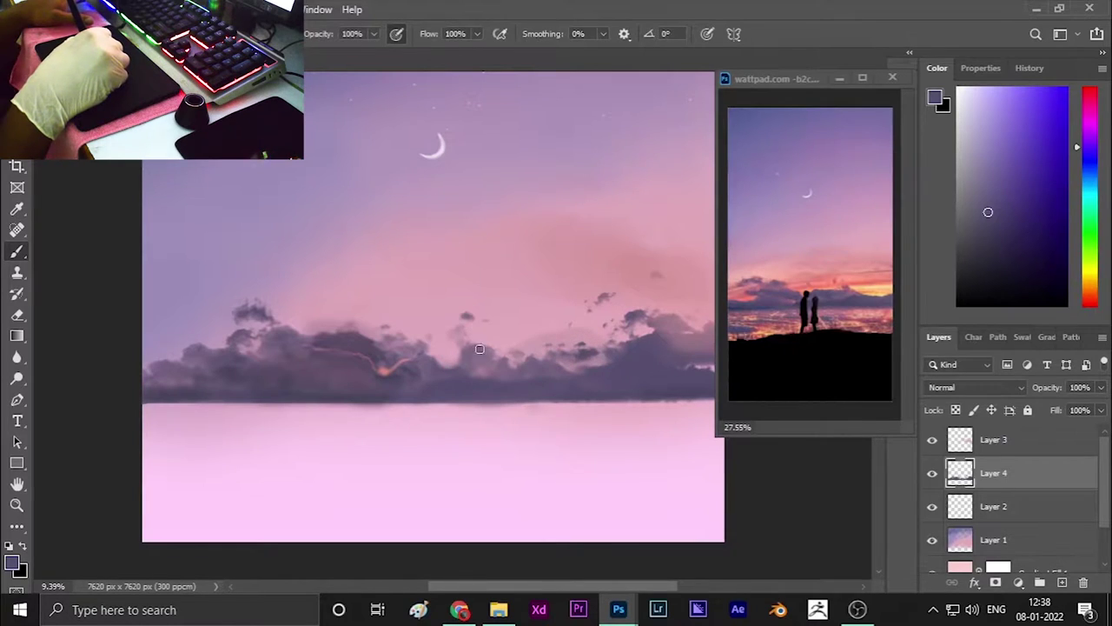
left_click_drag(605, 341, 517, 363)
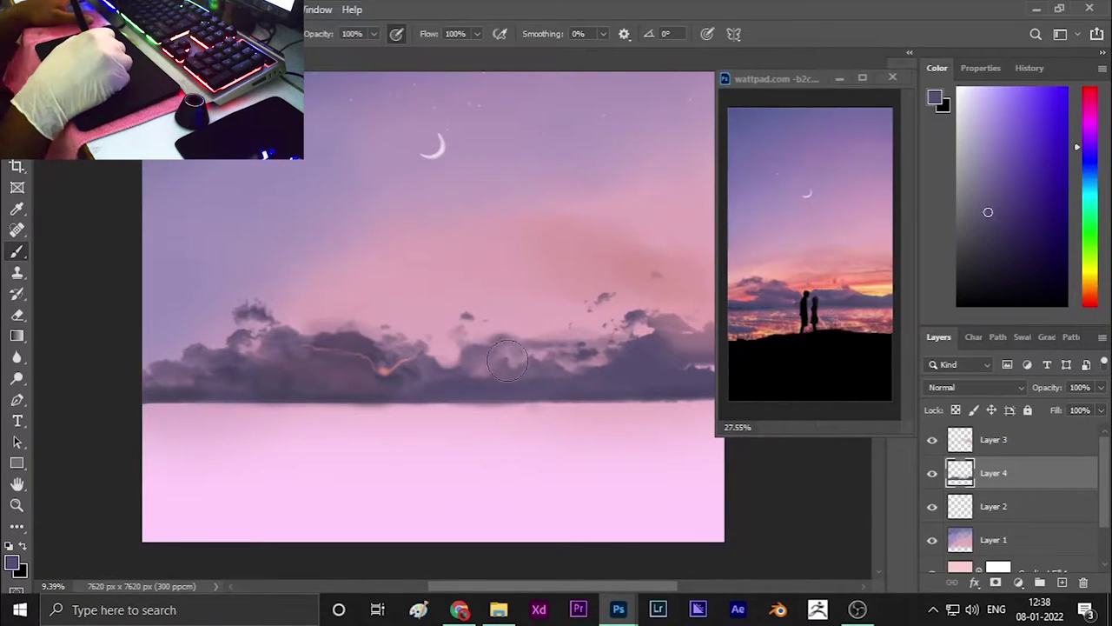
Move Layer 4 above Layer 3 and save the document, dismissing the cloud save prompt.
left_click(857, 610)
left_click(619, 609)
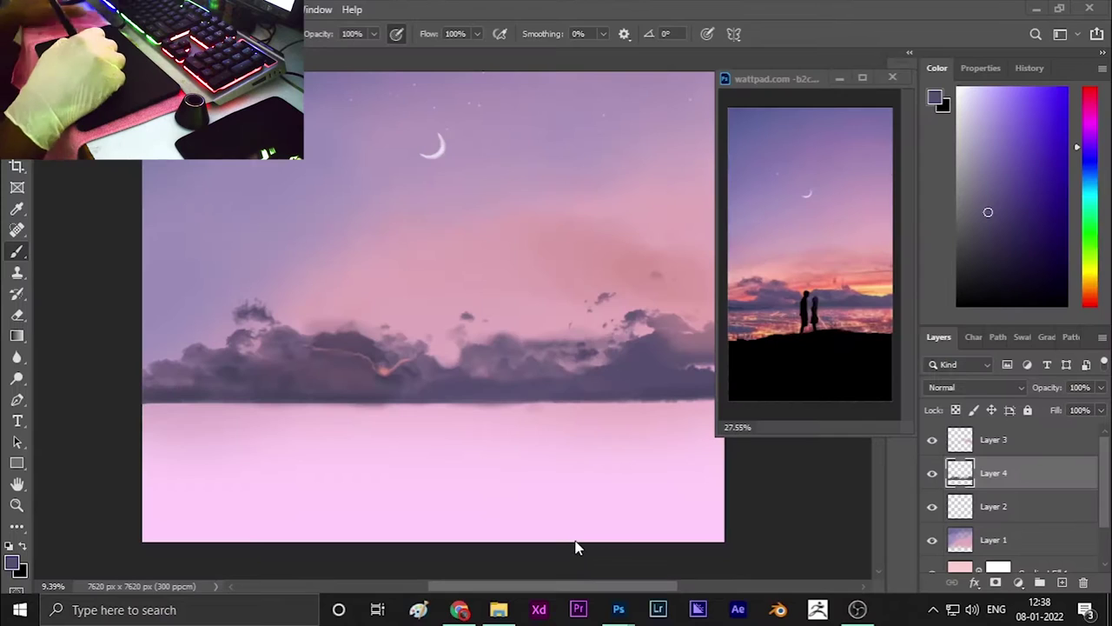
key("ctrl+0")
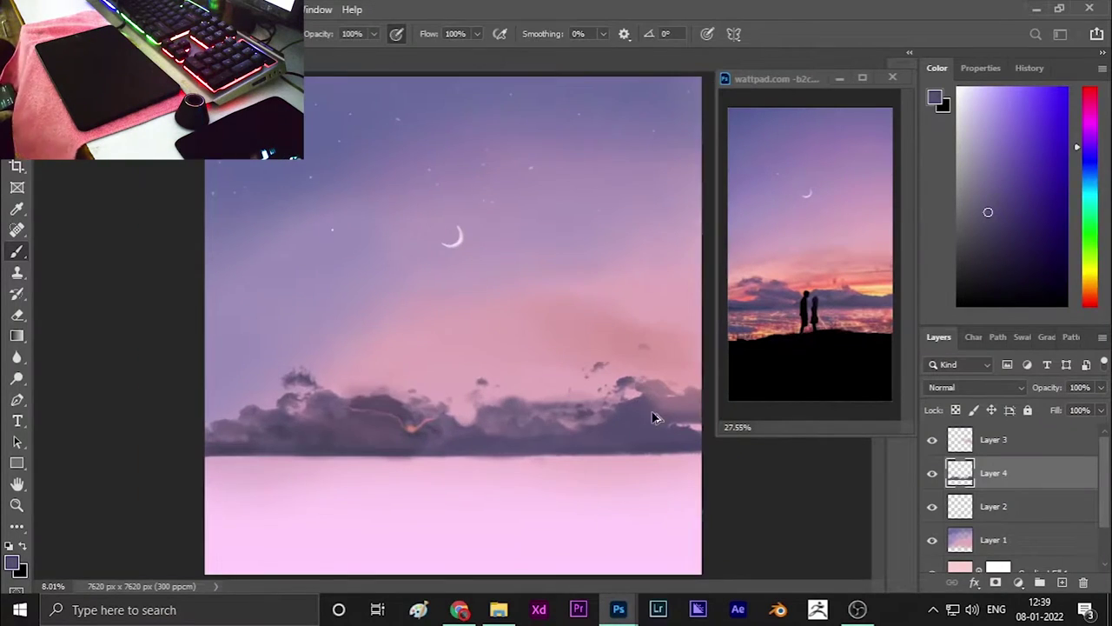
scroll(658, 417, "up", 2)
scroll(641, 435, "up", 1)
key("ctrl+bracketright")
key("ctrl+0")
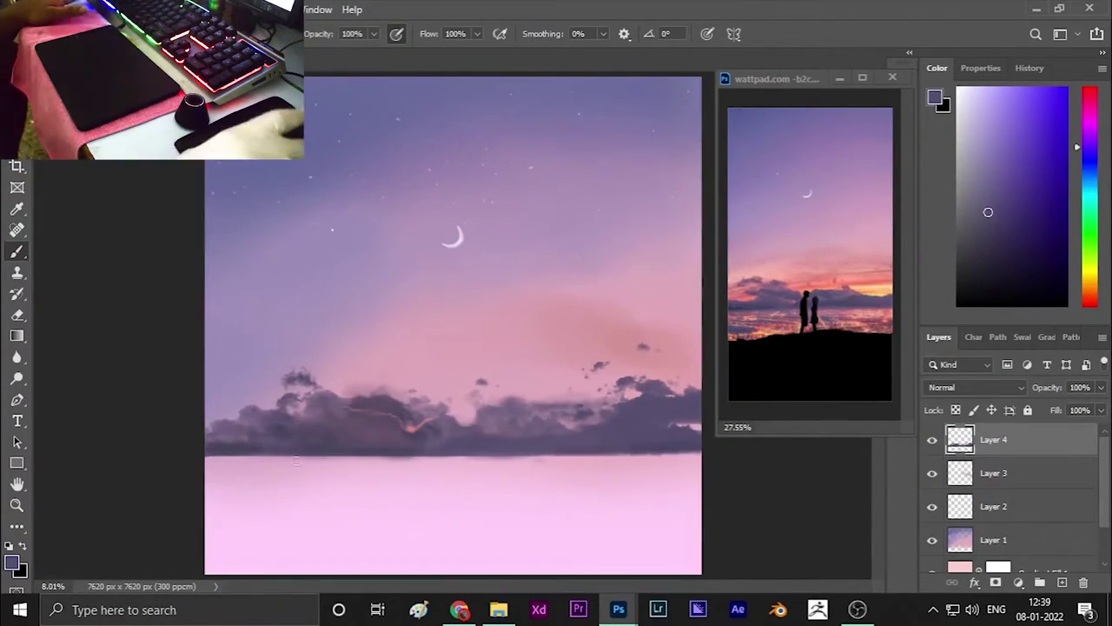
key("ctrl+s")
key("Escape")
Lower the brush opacity to 51%, sample sky and sunset colours, and make Layer 3 active.
scroll(486, 522, "up", 1)
scroll(1047, 470, "down", 1)
left_click(1034, 440)
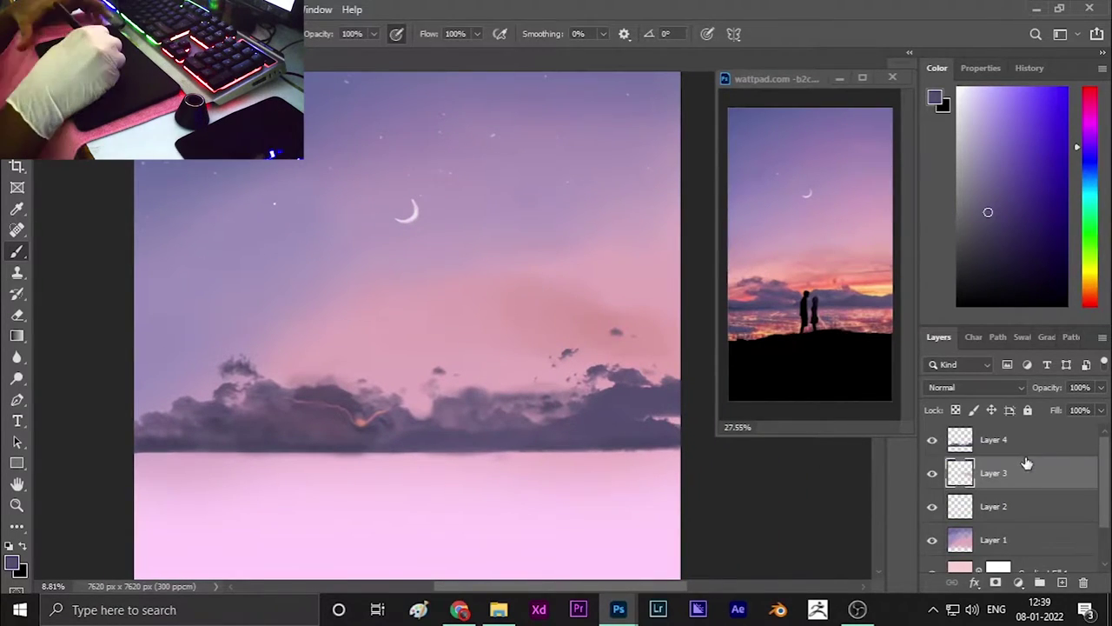
scroll(1026, 459, "up", 1)
left_click(1026, 440)
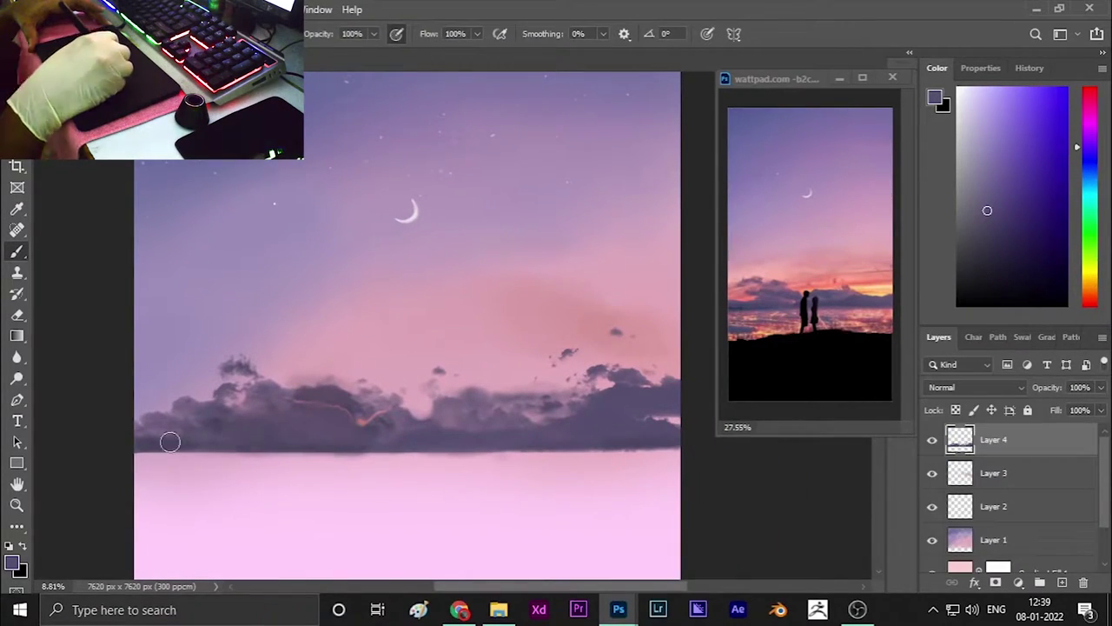
left_click(793, 309, "alt")
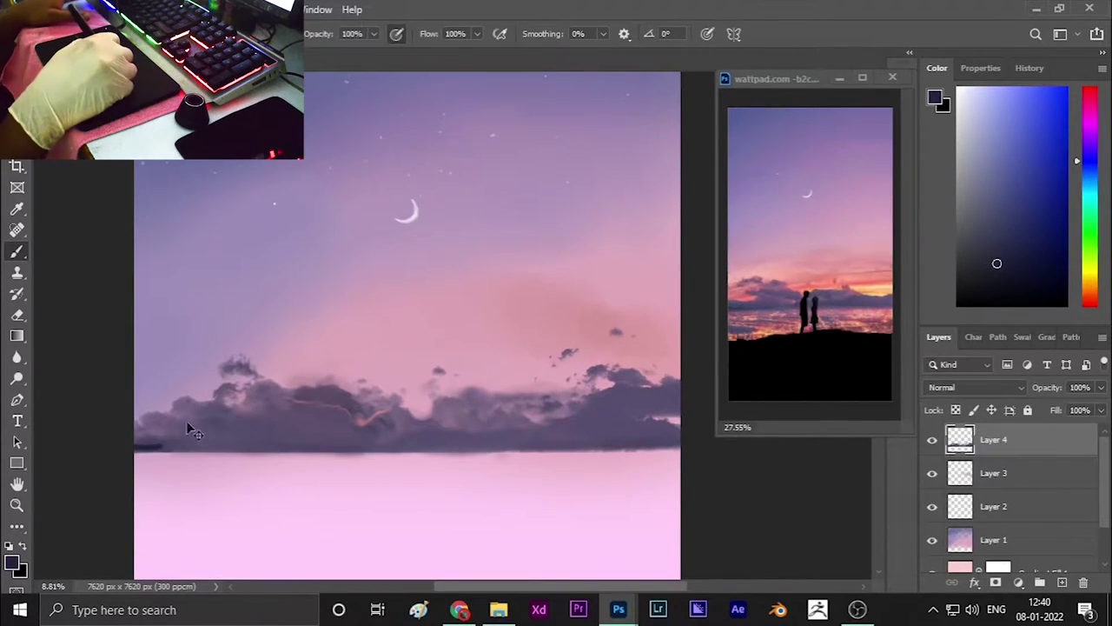
left_click(340, 134)
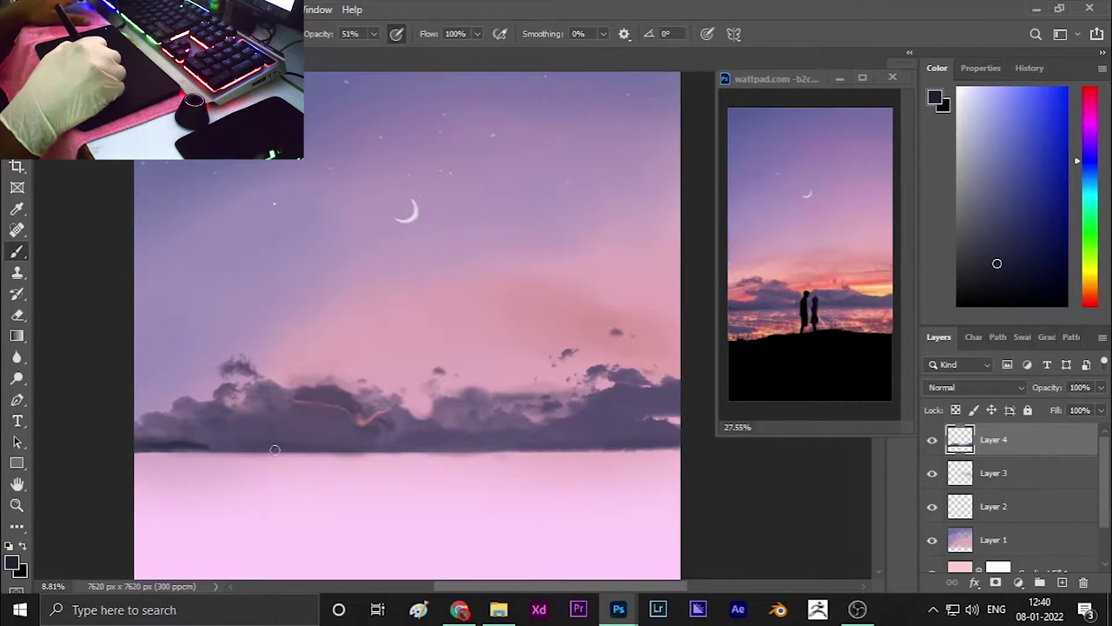
left_click(665, 395, "alt")
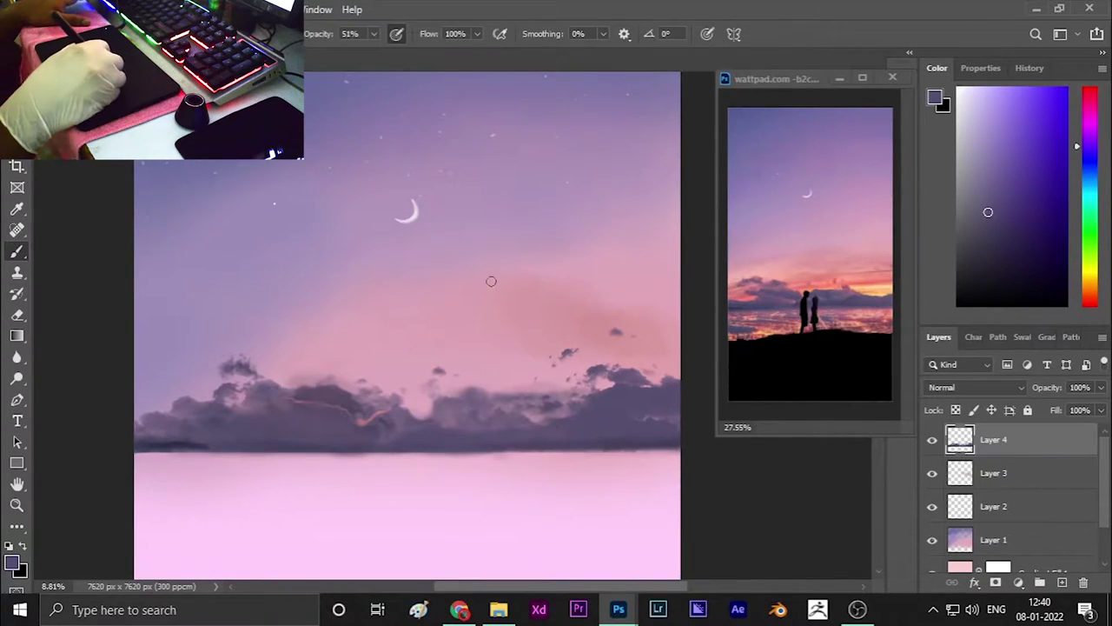
left_click(961, 481)
left_click(813, 266, "alt")
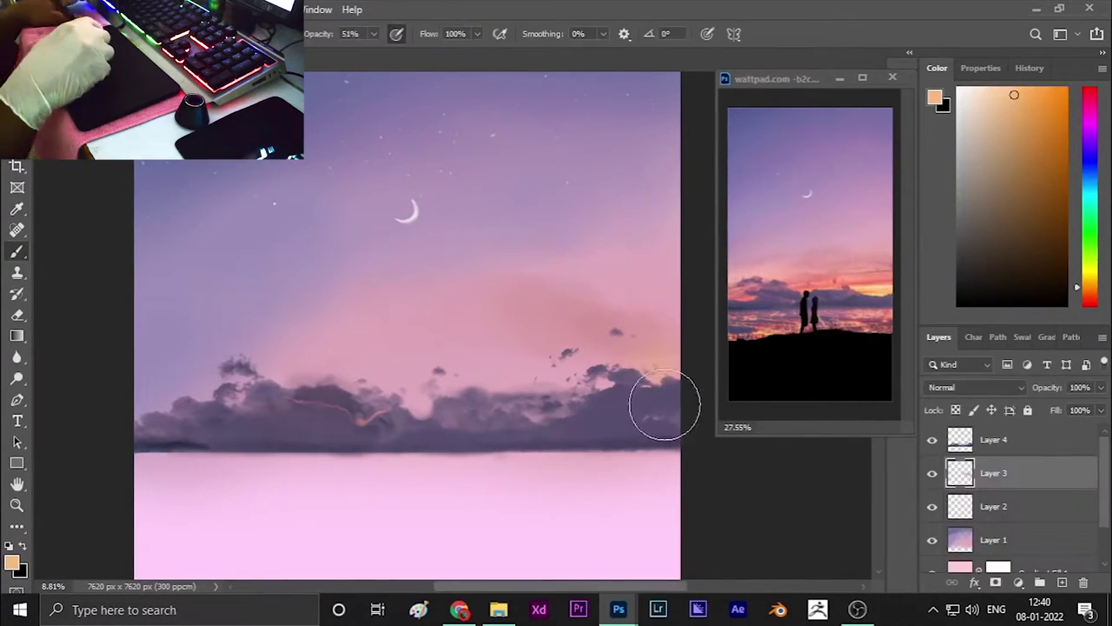
Paint peach highlights on the cloud tops and a pink glow across the sky.
left_click_drag(563, 415, 582, 411)
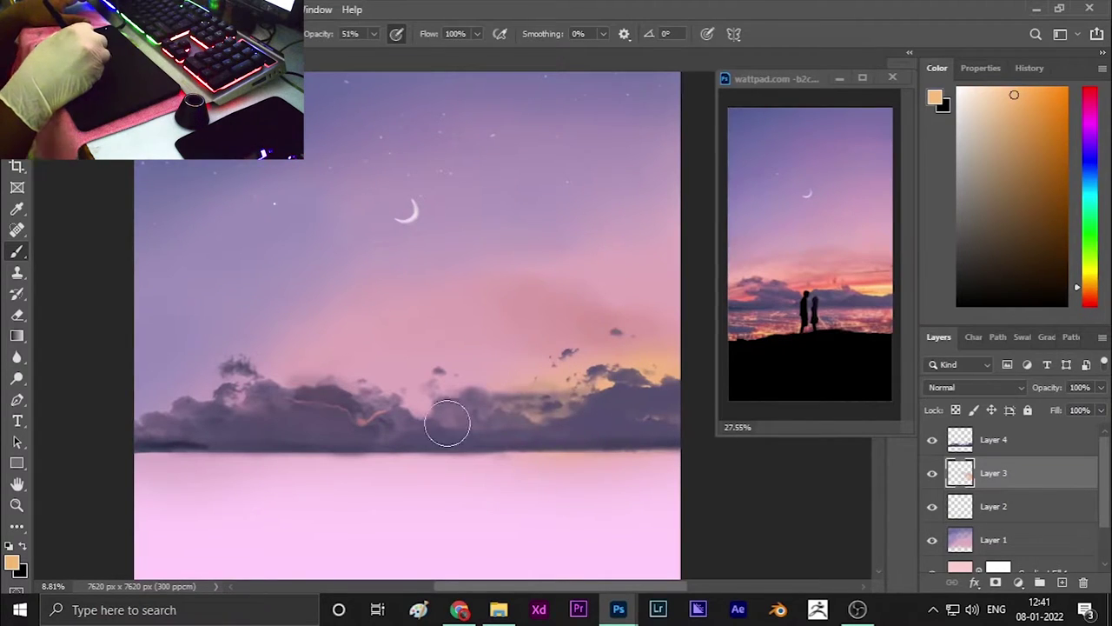
left_click(770, 291, "alt")
left_click_drag(137, 405, 451, 379)
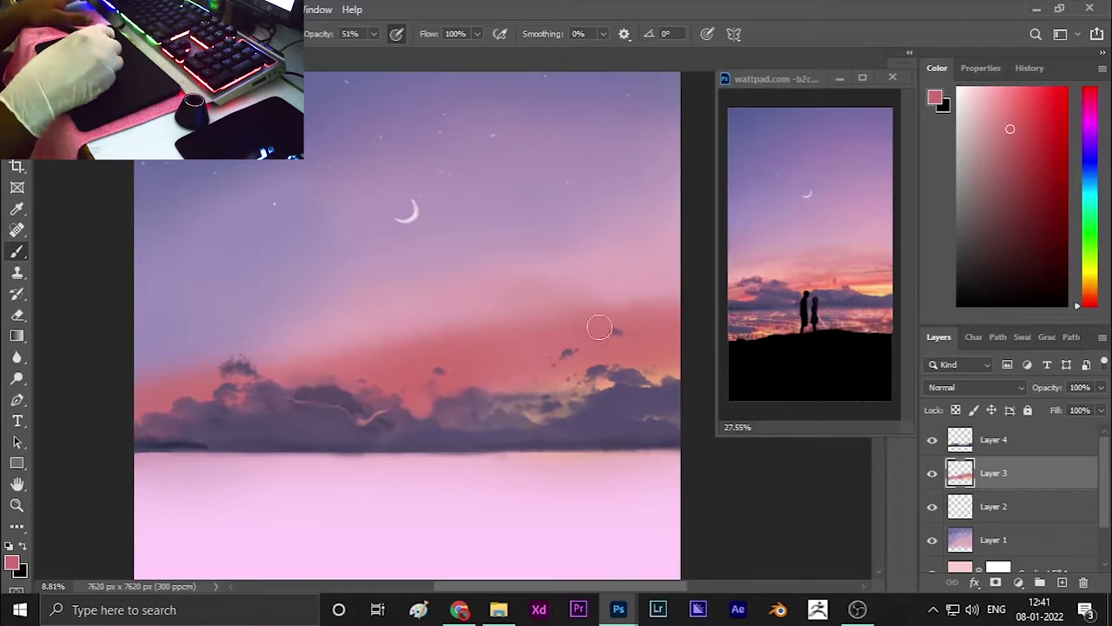
left_click(875, 270, "alt")
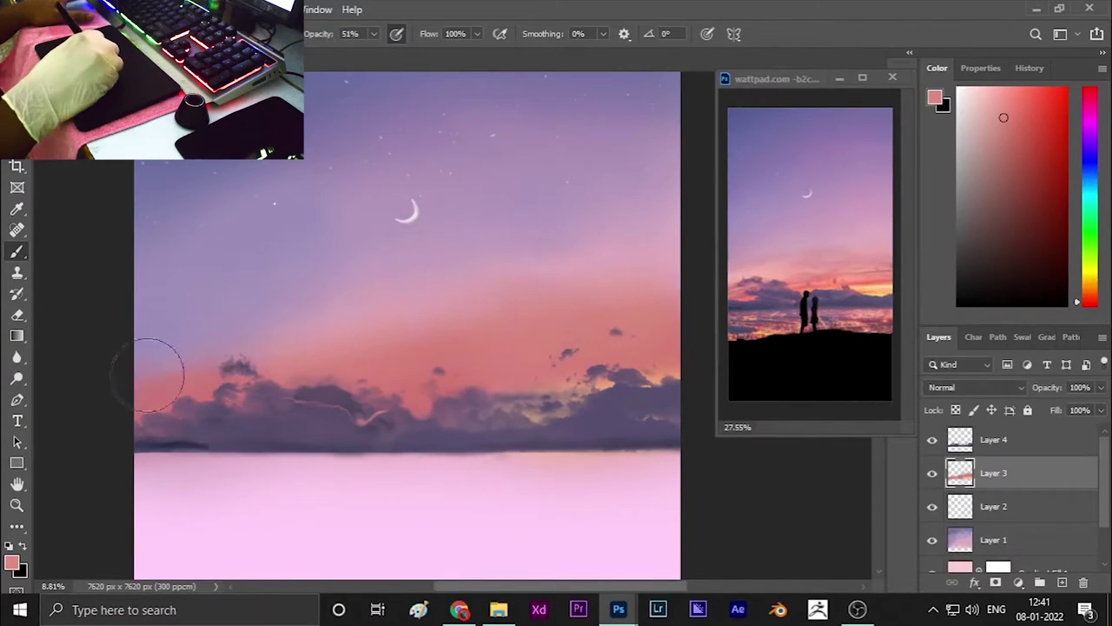
left_click(636, 265, "alt")
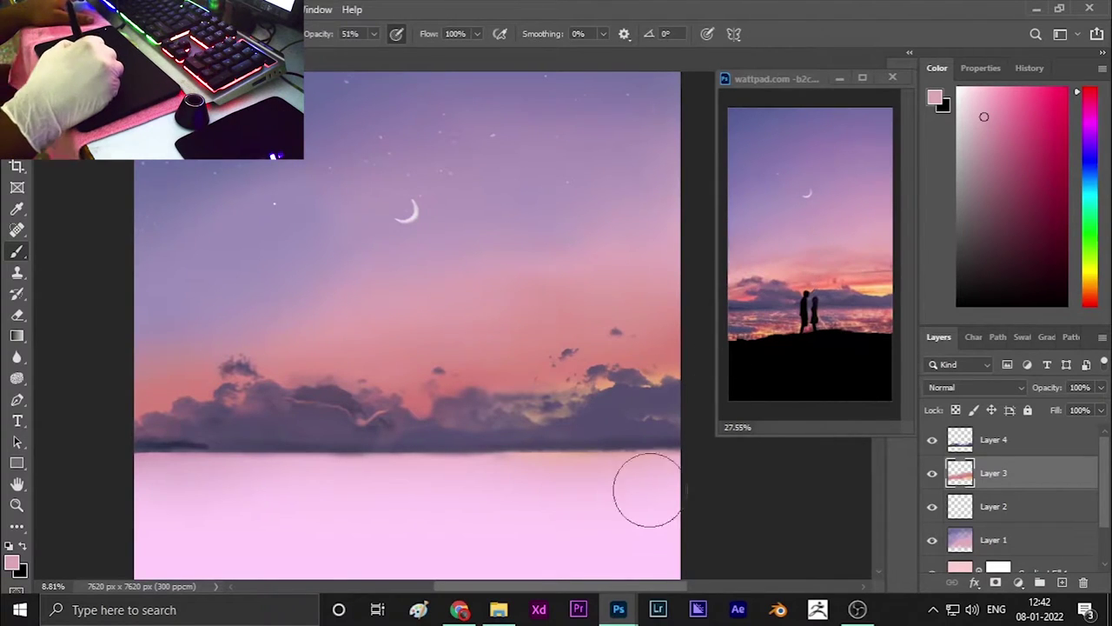
left_click(808, 228, "alt")
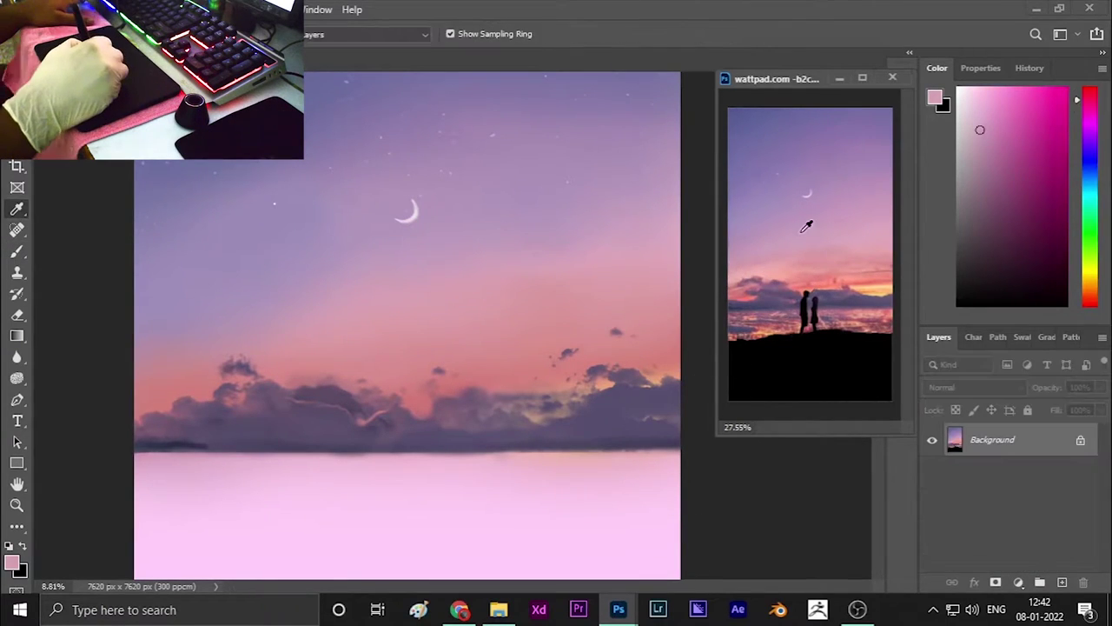
left_click(888, 294, "alt")
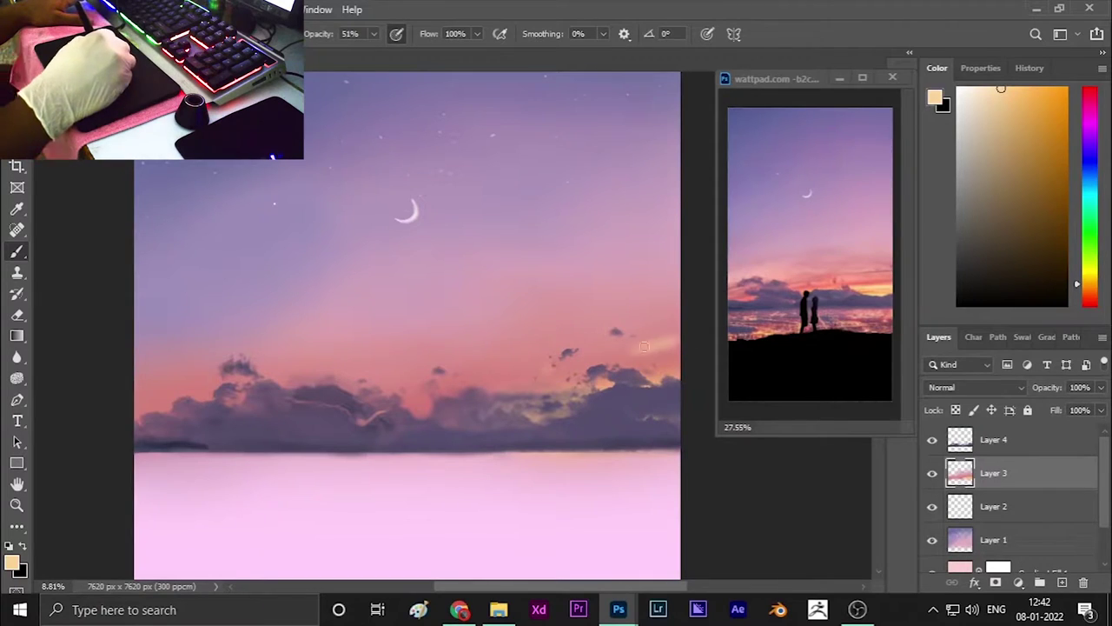
At full opacity, paint a peach light streak from the right edge and a yellow glow.
key("0")
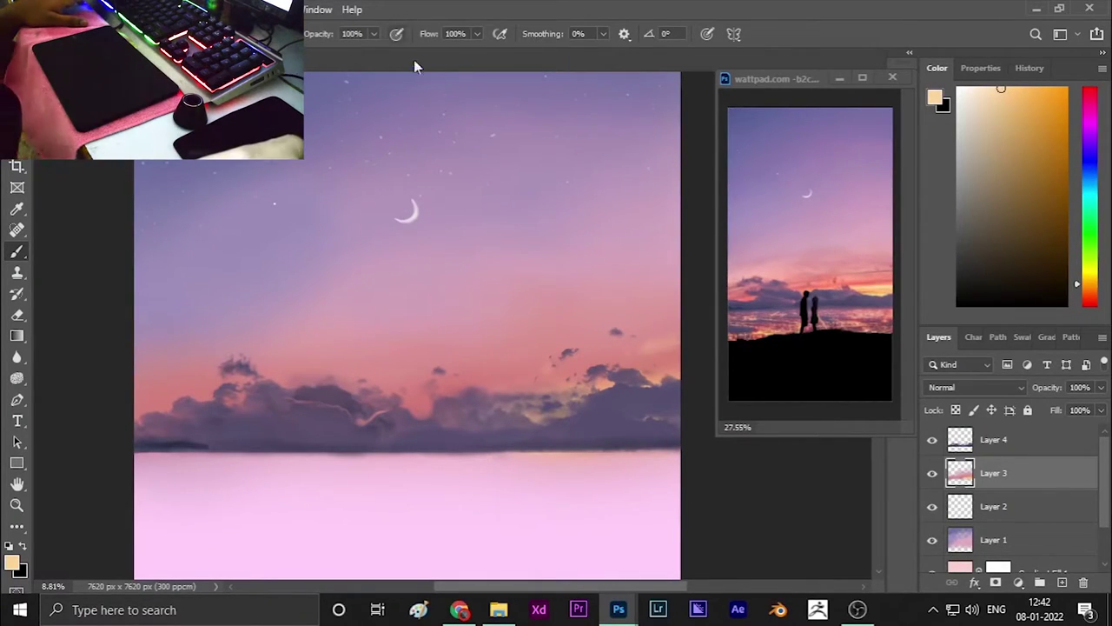
left_click_drag(680, 345, 616, 365)
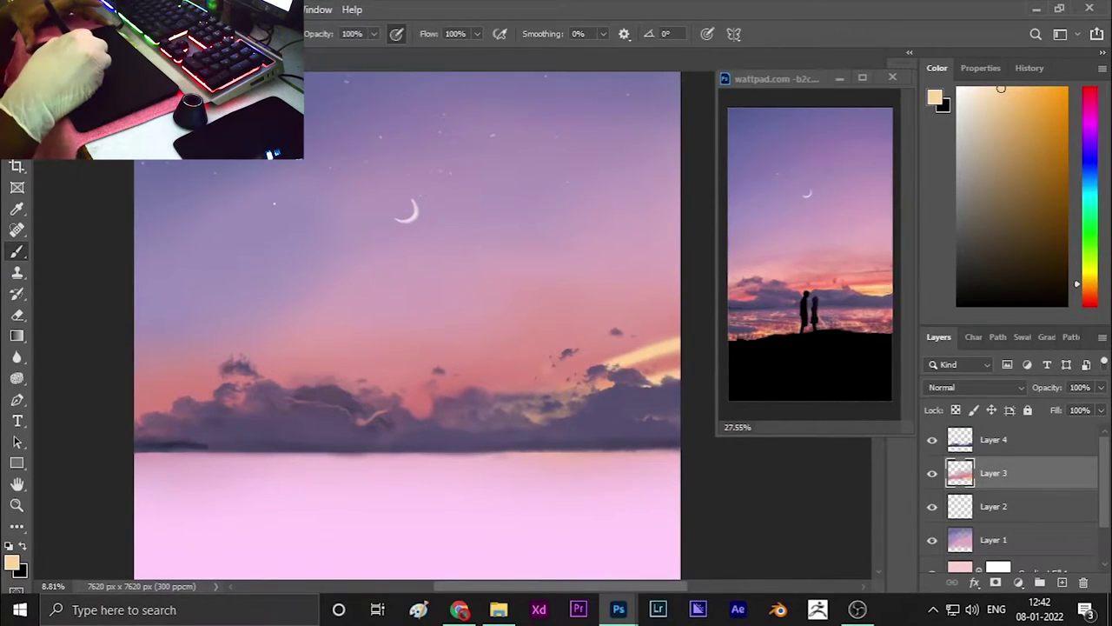
left_click_drag(680, 352, 629, 381)
left_click_drag(435, 406, 407, 408)
left_click(820, 278, "alt")
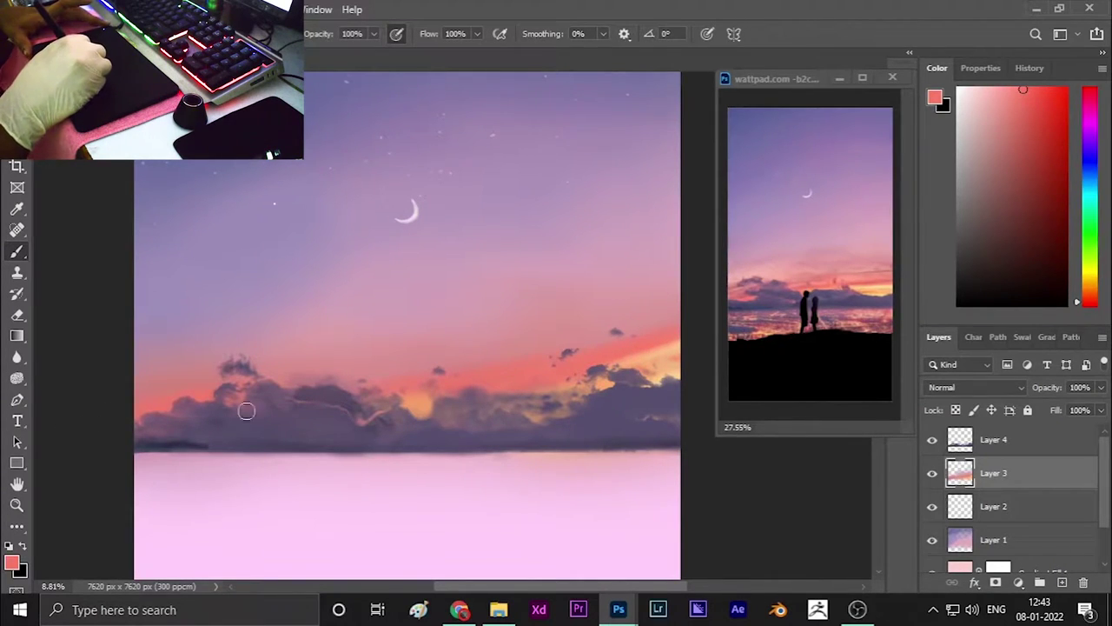
left_click(700, 330)
left_click(619, 348)
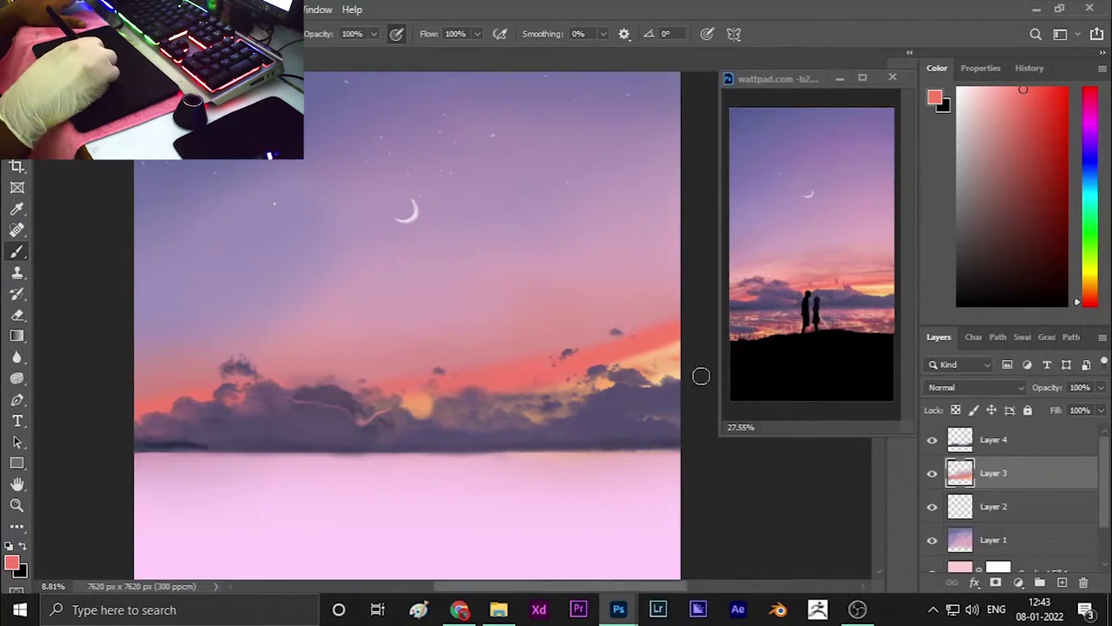
left_click(757, 249, "alt")
Choose the Cloud Sample 02 brush from the brush presets.
left_click(54, 33)
scroll(254, 383, "down", 1)
double_click(156, 408)
left_click(348, 357)
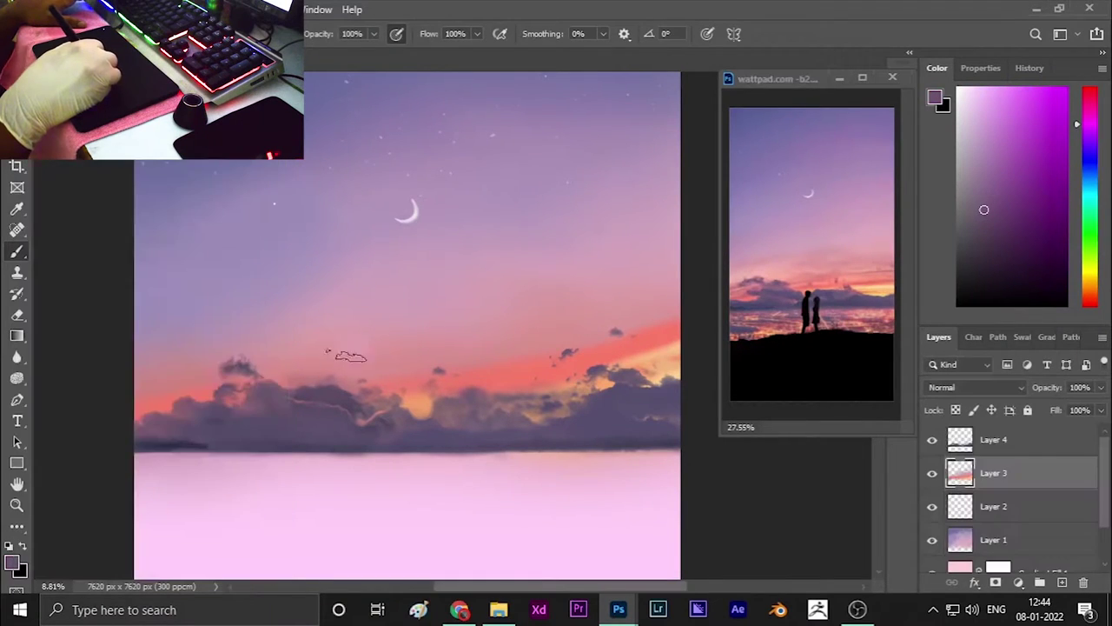
right_click(226, 399)
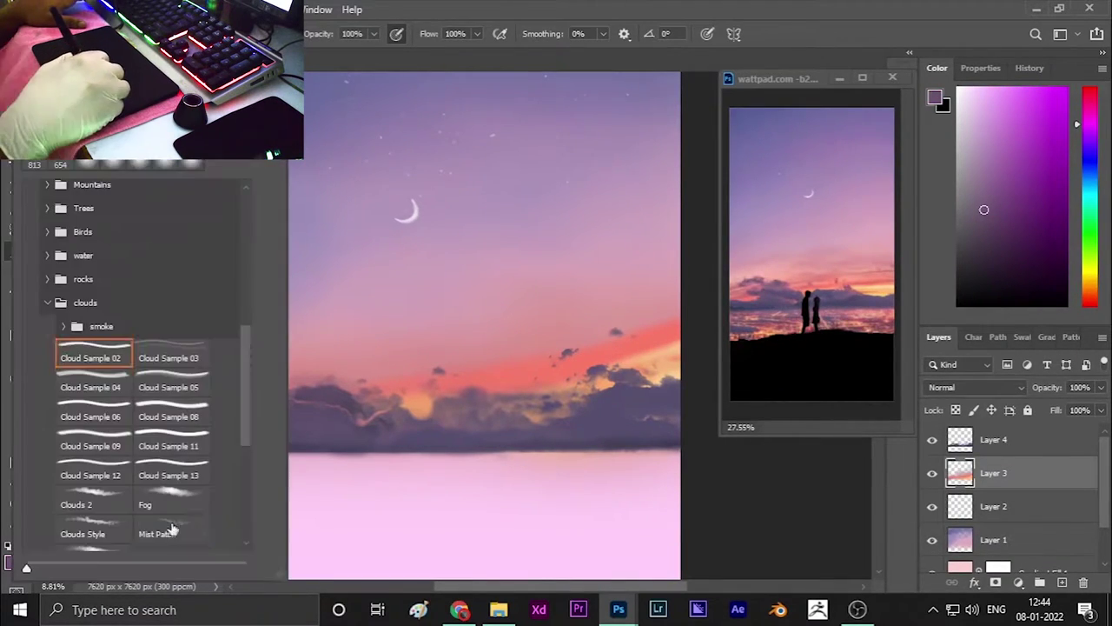
double_click(95, 355)
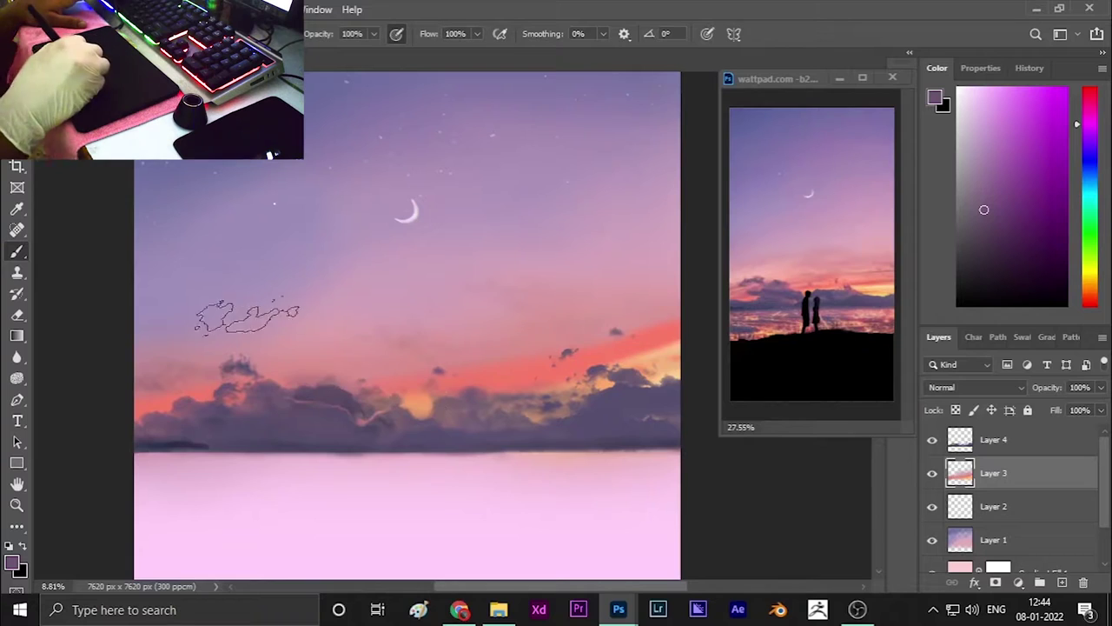
right_click(589, 329)
key("Escape")
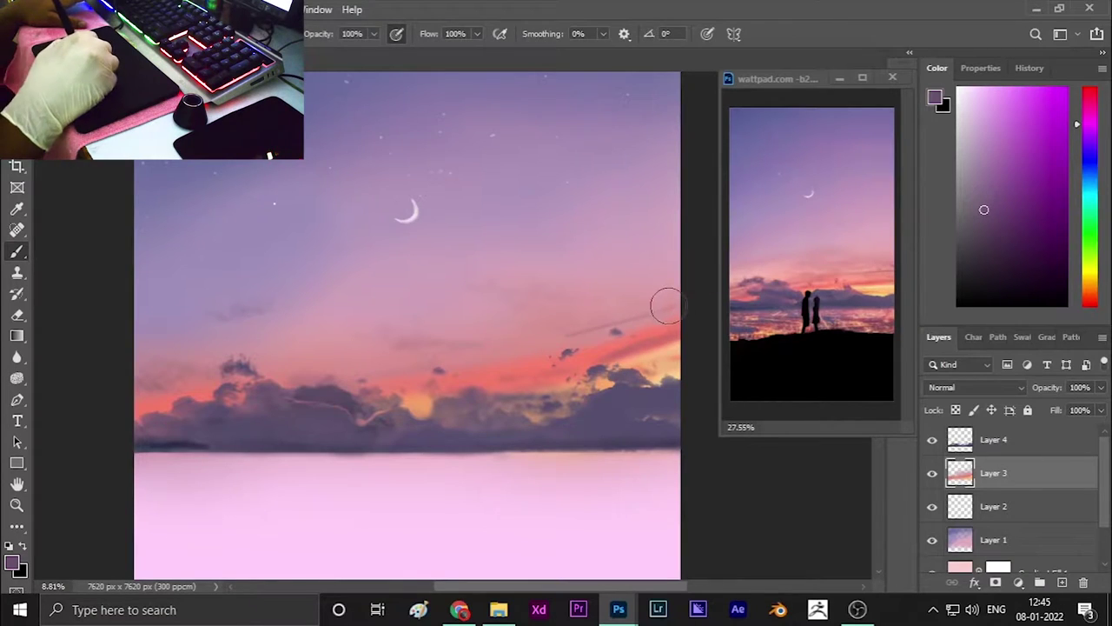
Paint a faint soft cloud wisp in the sky, then switch the painting colour to white.
left_click_drag(665, 297, 615, 284)
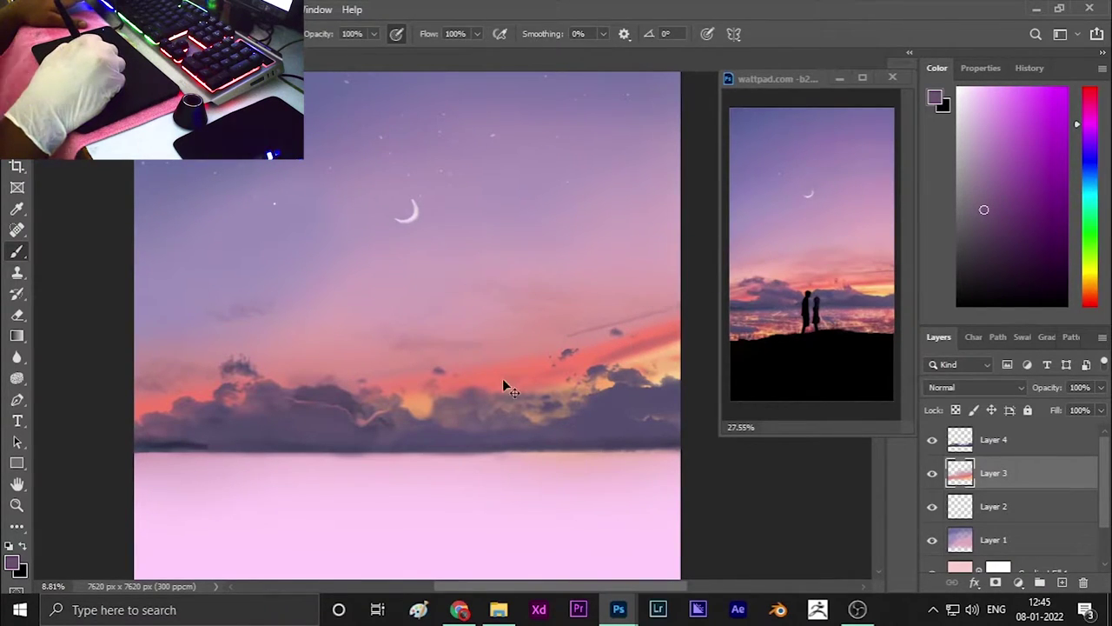
scroll(360, 434, "down", 2)
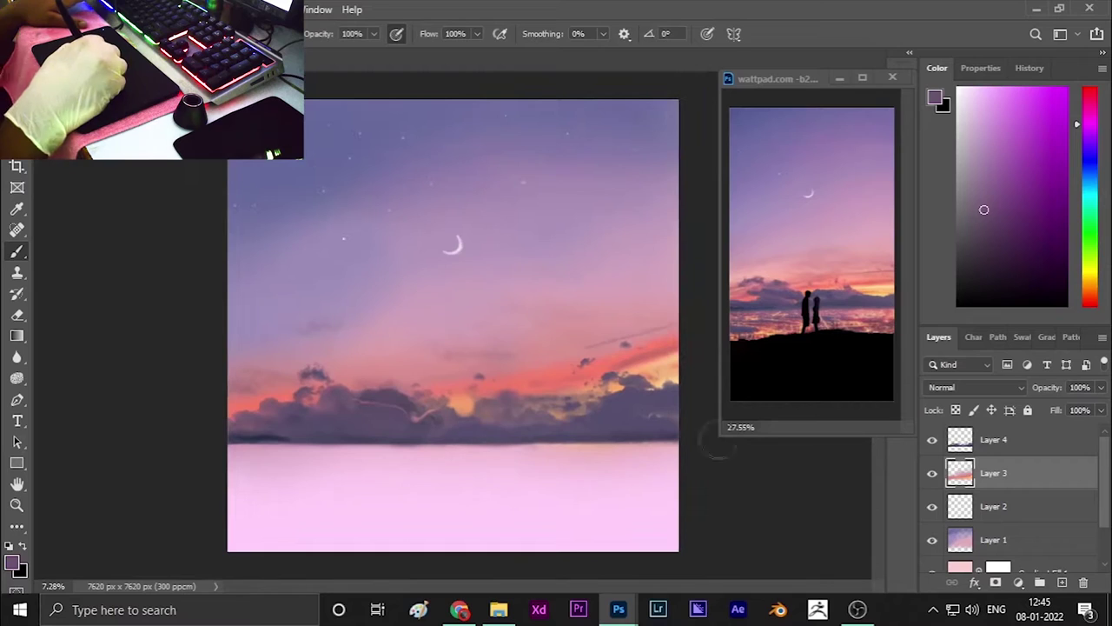
key("d")
key("x")
left_click_drag(704, 316, 643, 374)
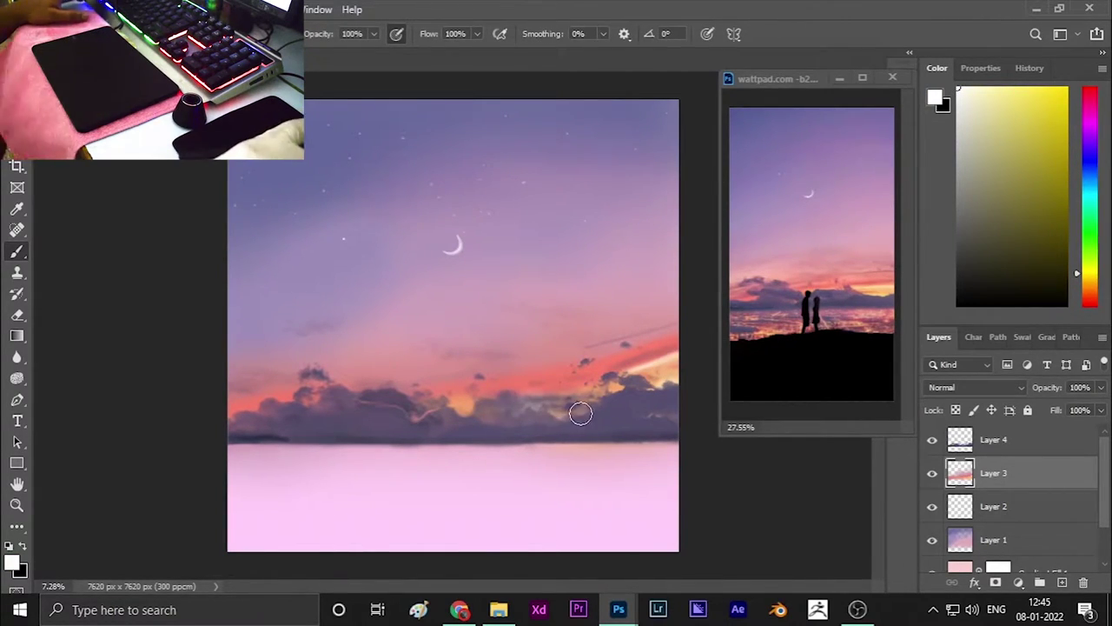
Make Layer 4 active, sample a dusky purple from the clouds, and reset the colours.
left_click(933, 473)
left_click(960, 442)
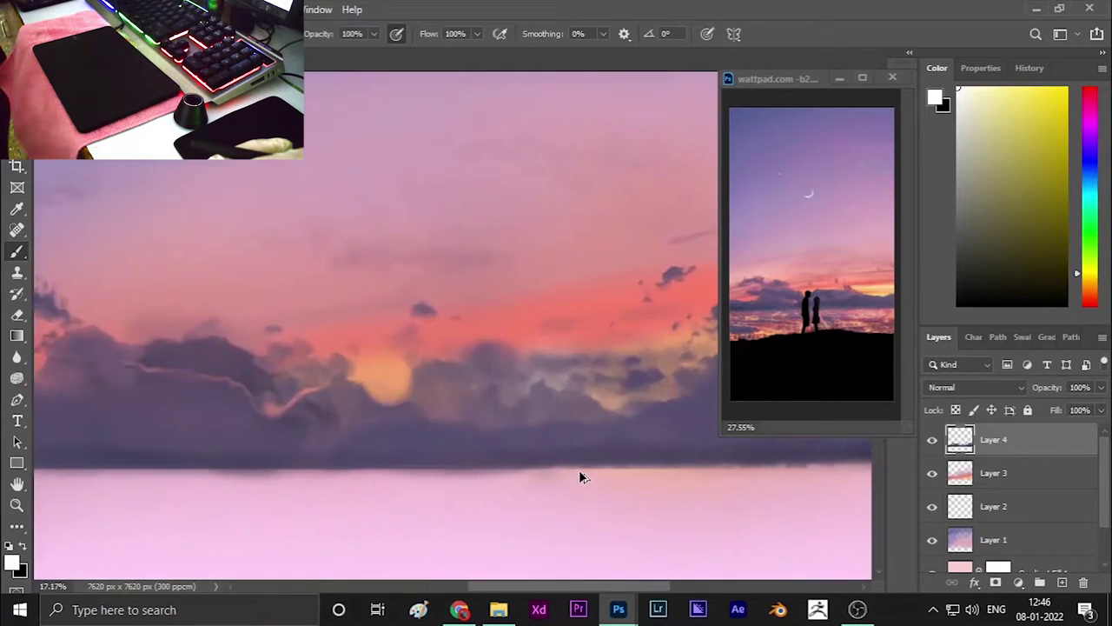
scroll(556, 461, "up", 3)
left_click(444, 417, "alt")
scroll(350, 424, "down", 3)
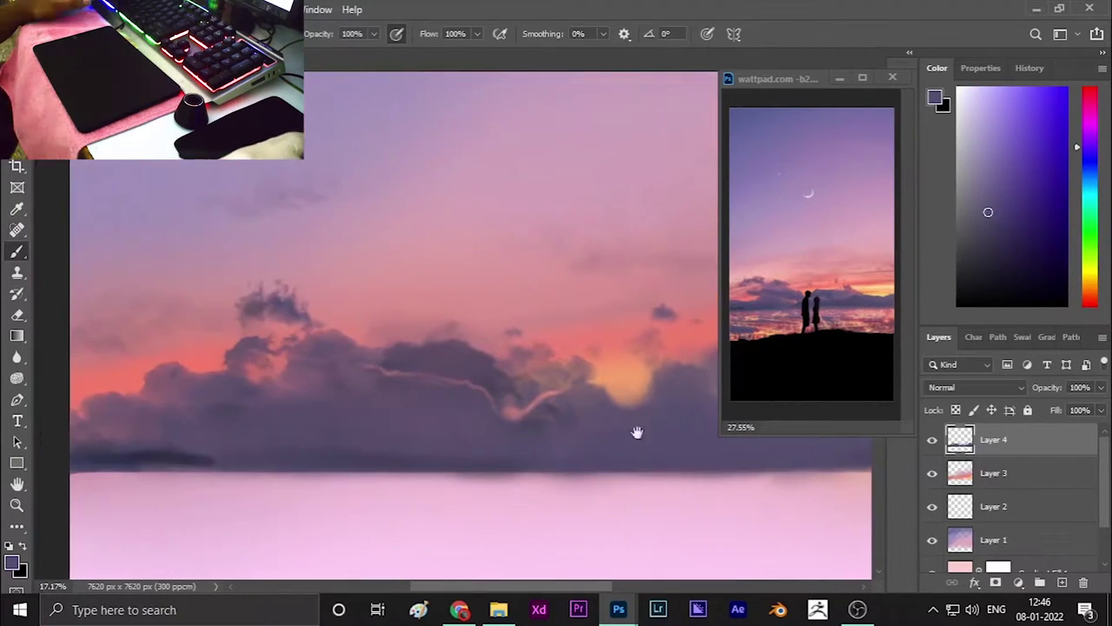
scroll(492, 418, "up", 2)
scroll(490, 417, "down", 2)
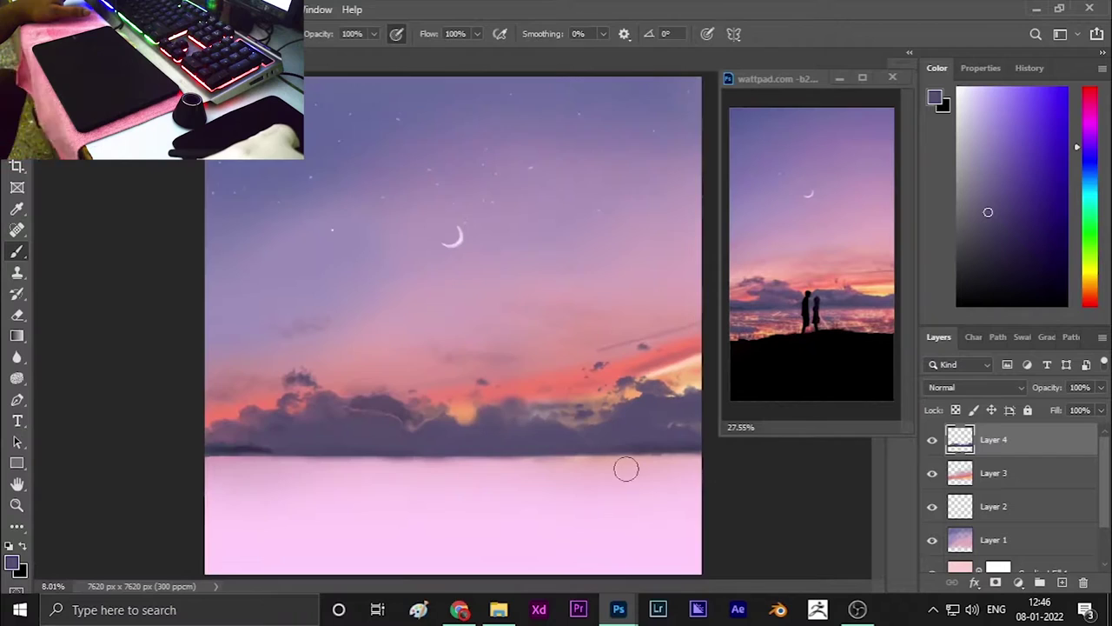
scroll(626, 464, "down", 1)
scroll(641, 479, "up", 4)
key("d")
key("x")
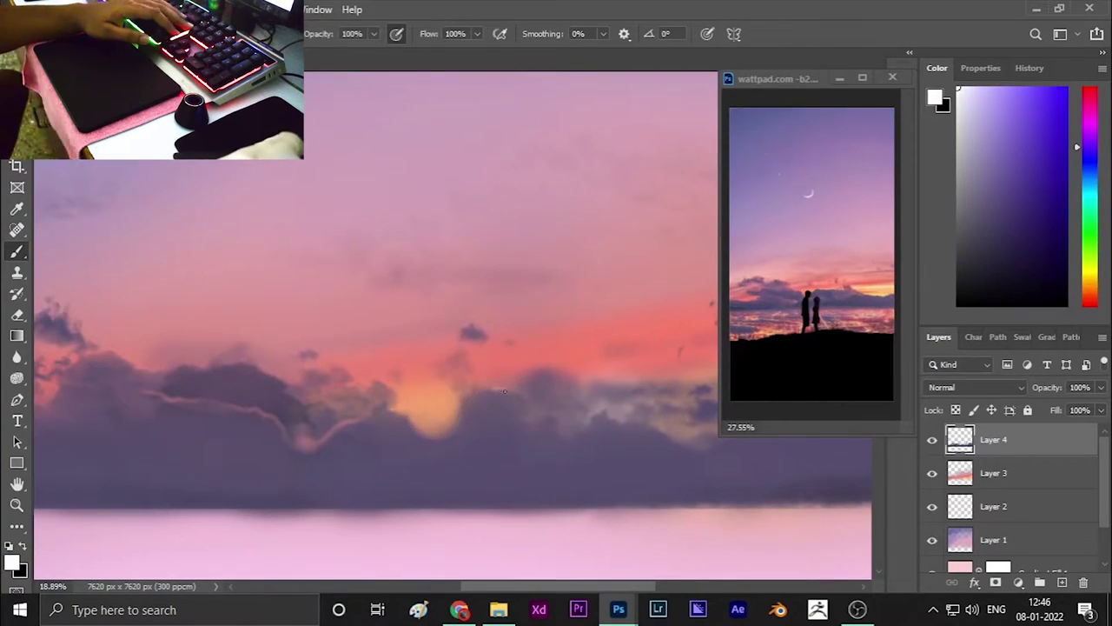
scroll(480, 379, "down", 3)
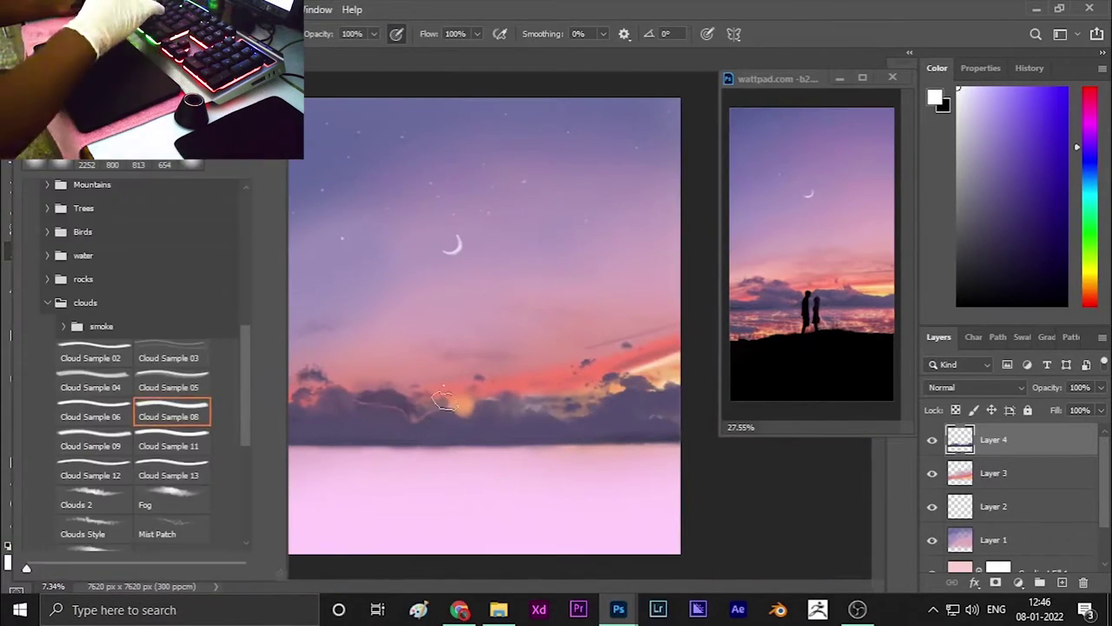
Sample light purple and mauve-pink tones and select the Cloud Sample 11 brush.
key("i")
left_click(856, 285)
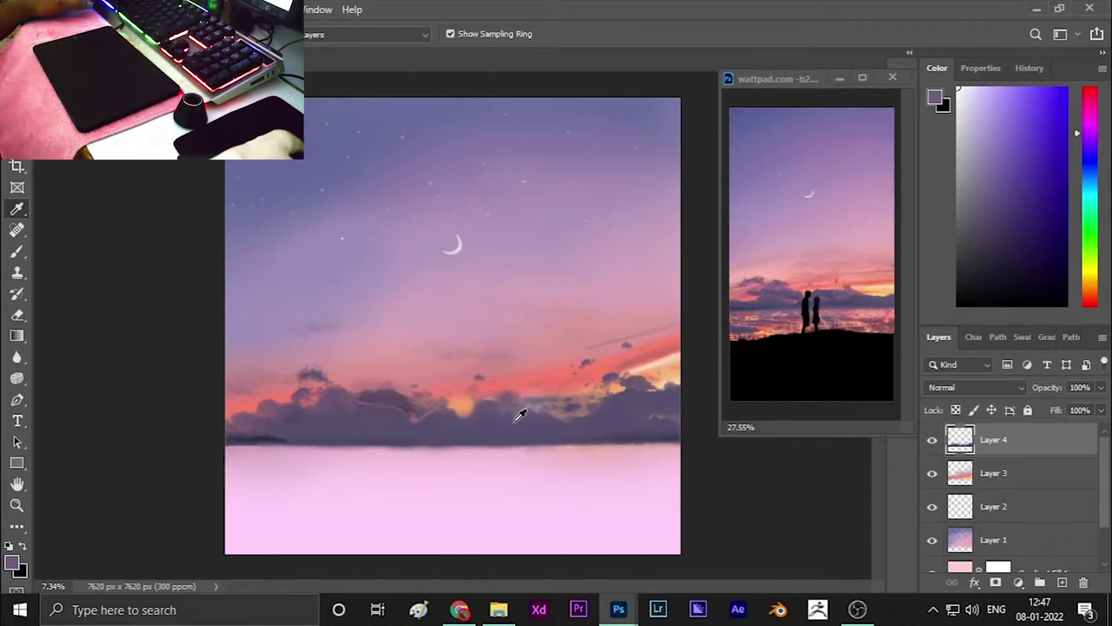
left_click(516, 420)
left_click(850, 294)
key("b")
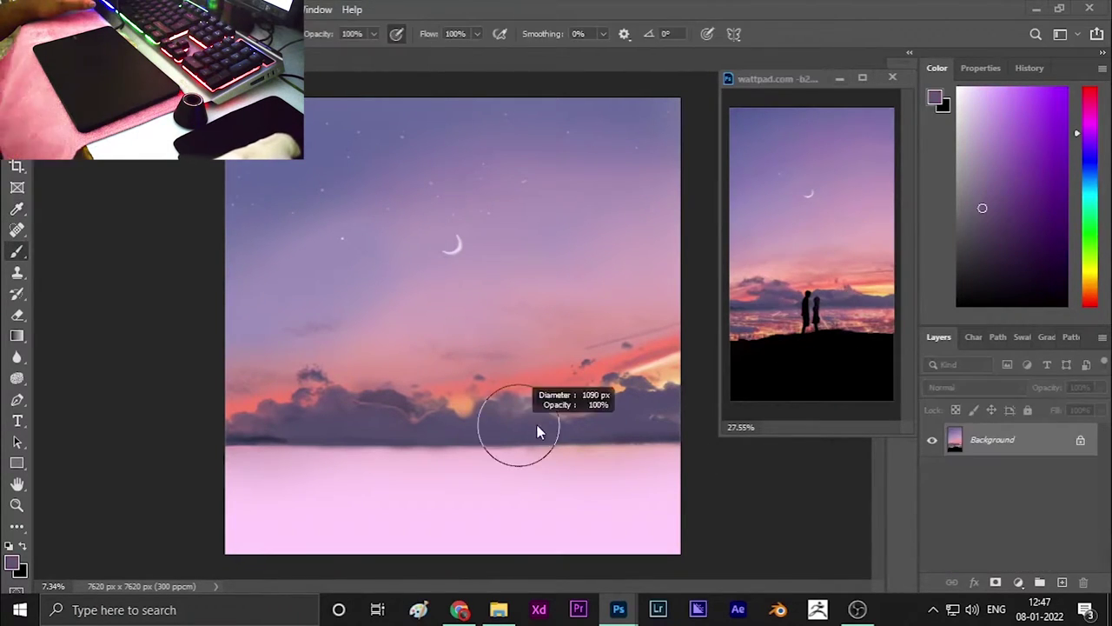
key("F5")
left_click(174, 447)
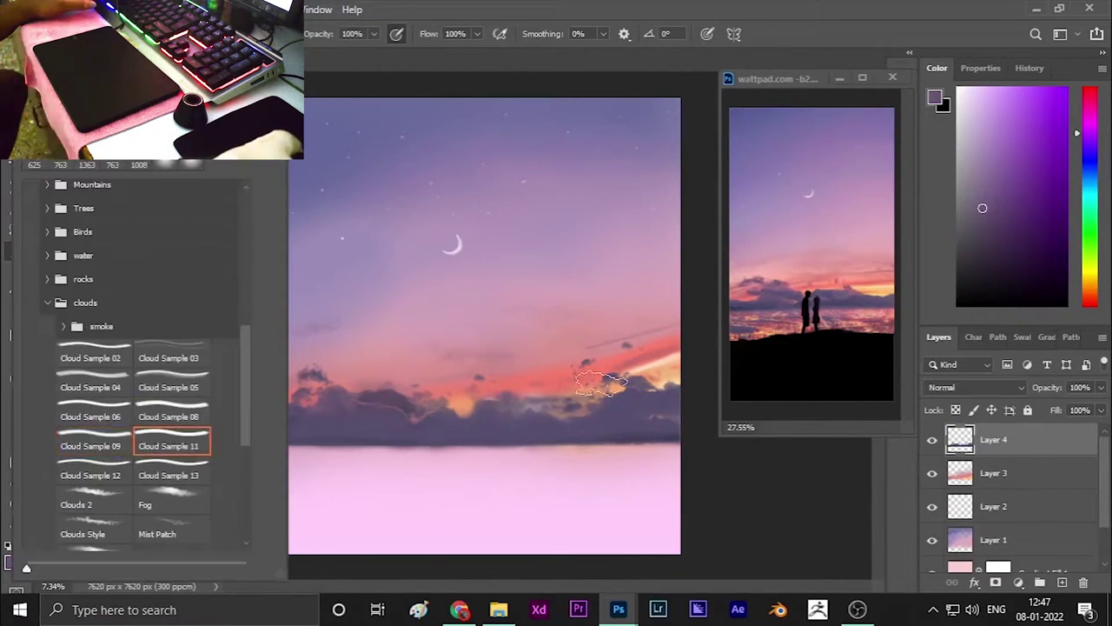
key("F5")
key("i")
left_click(881, 286)
key("b")
key("F5")
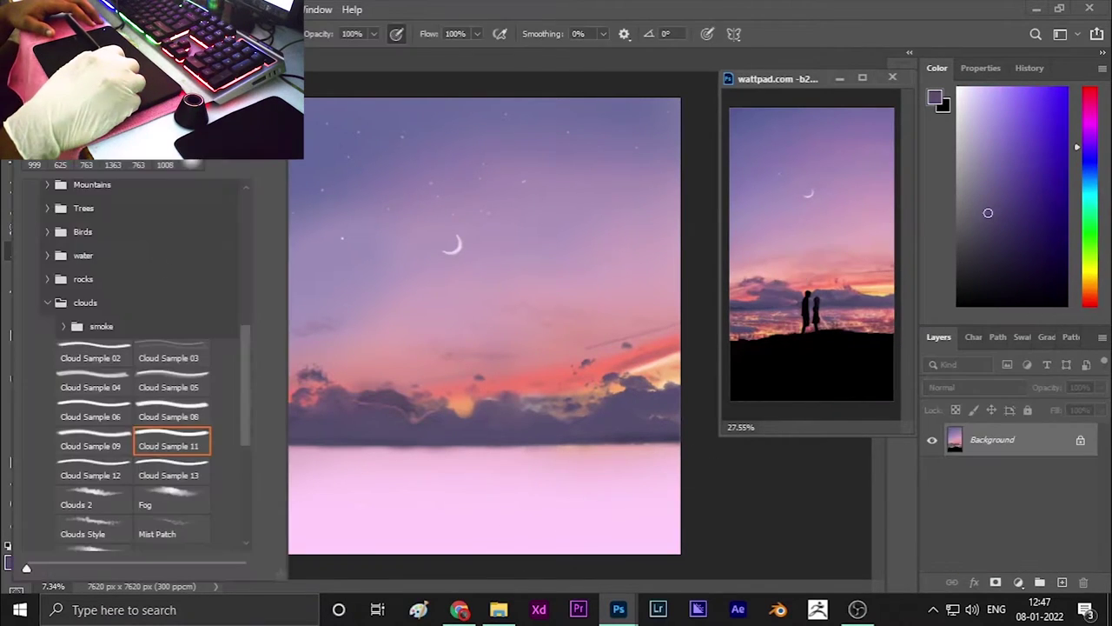
key("F5")
Sample a darker purple and switch to another cloud-shaped brush at a smaller size.
key("i")
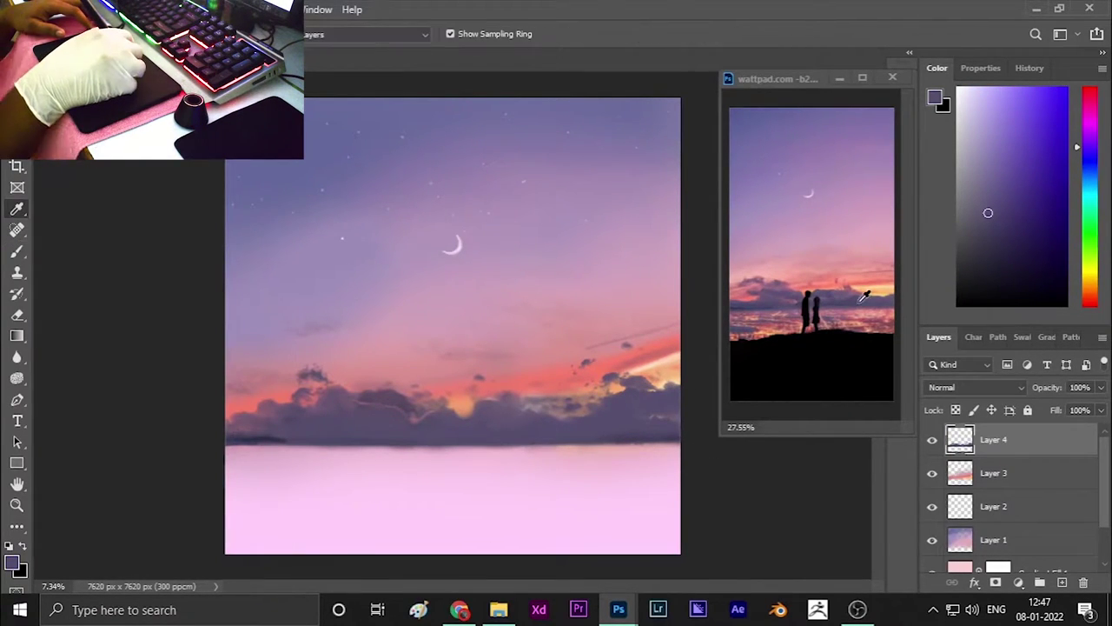
left_click(860, 304)
left_click(597, 423)
key("b")
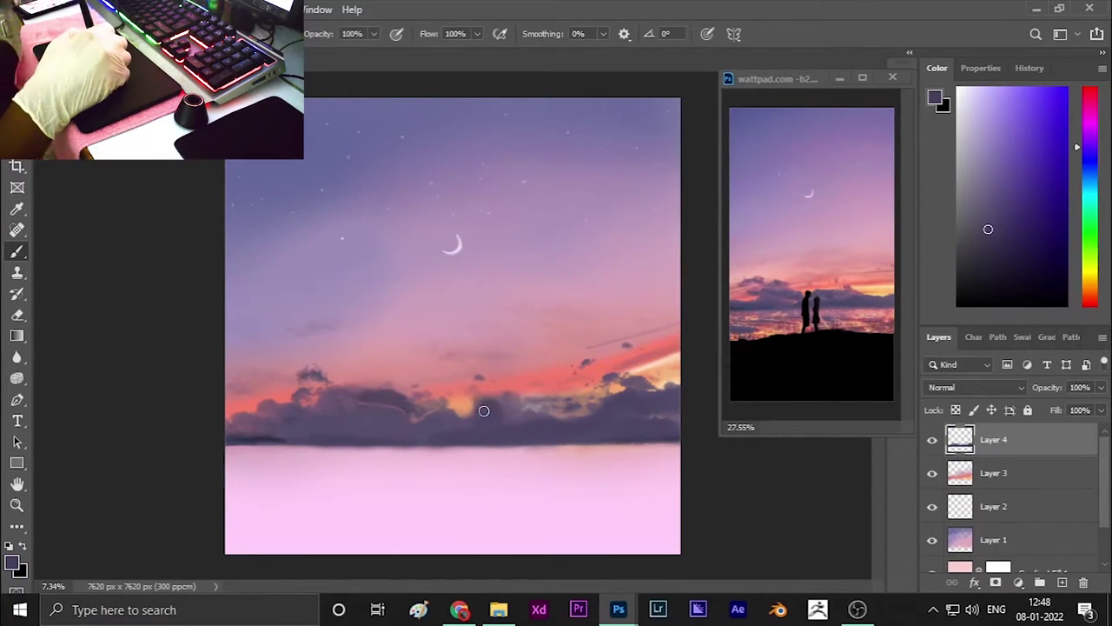
key("F5")
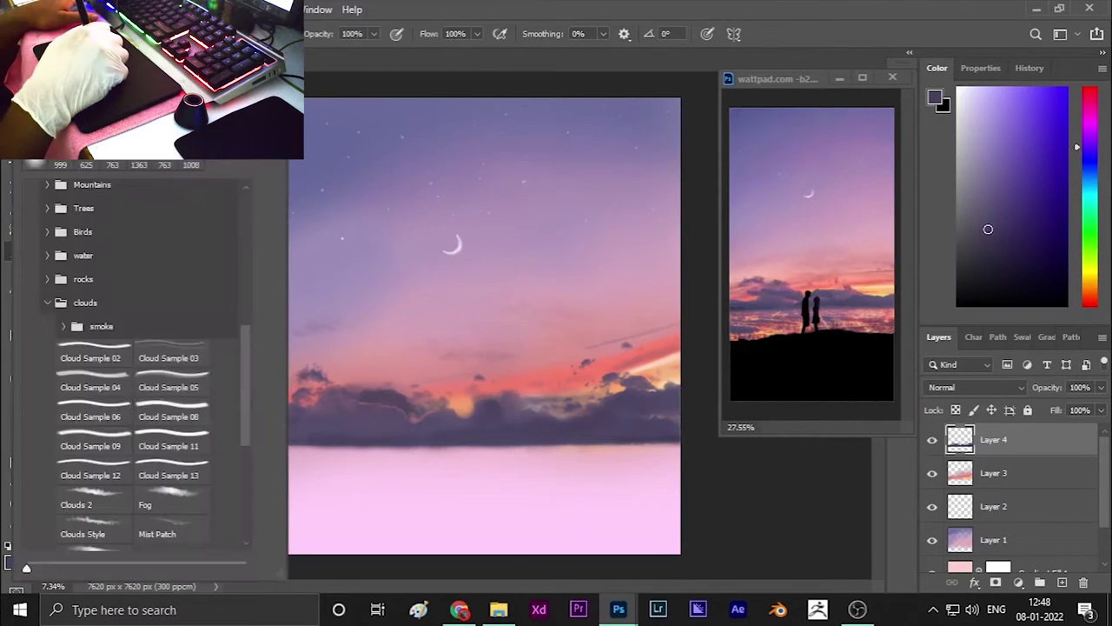
left_click(94, 411)
key("F5")
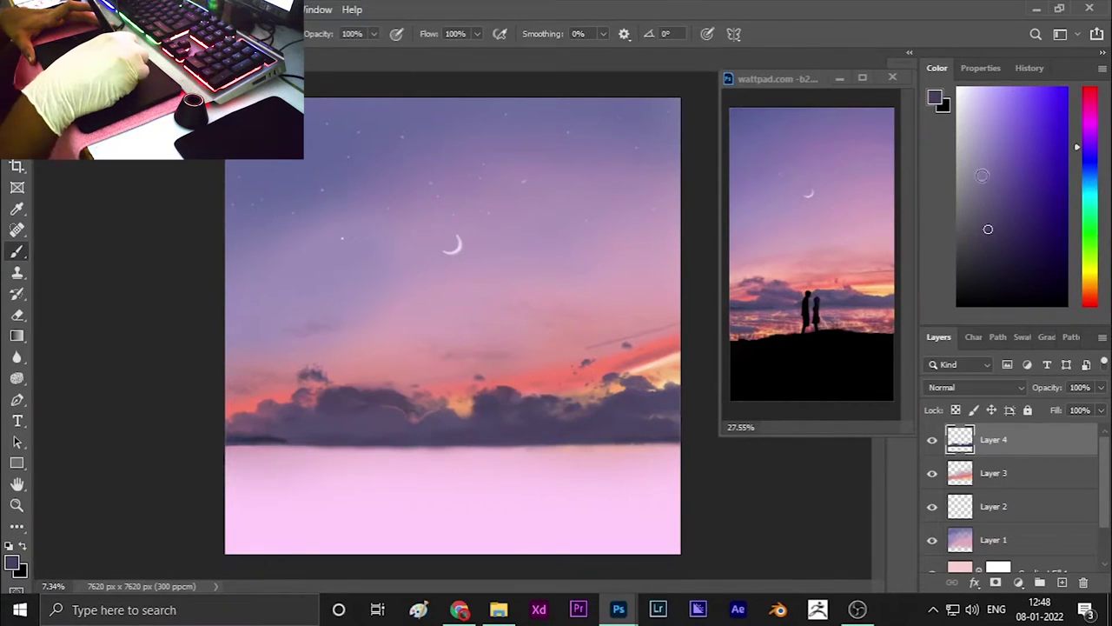
key("alt+bracketleft")
left_click(831, 294, "alt")
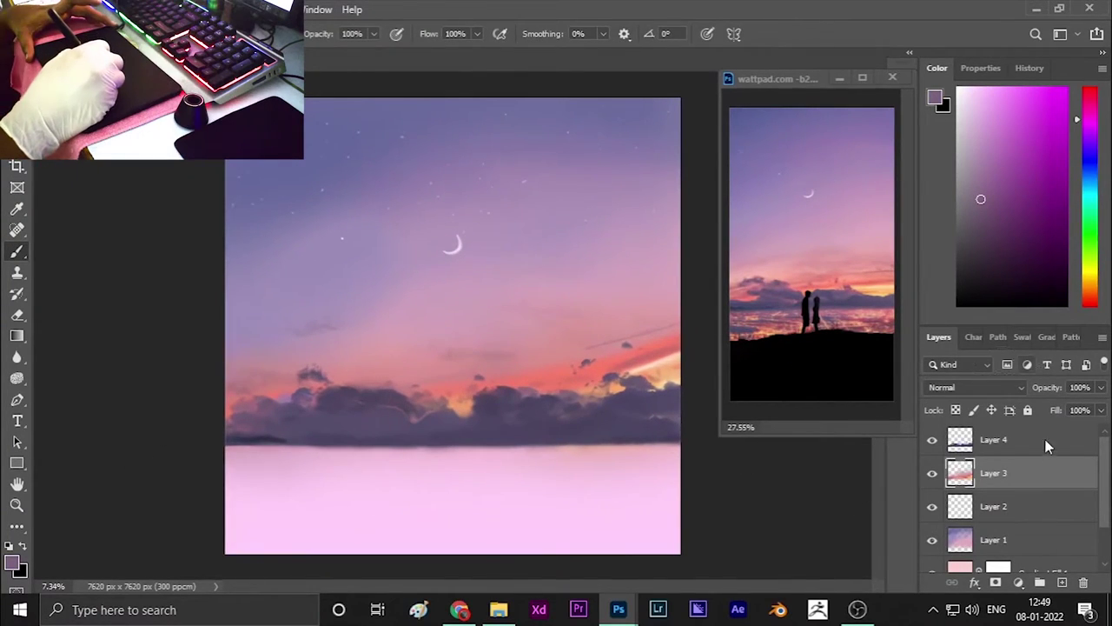
Remove the extra layer, move Layer 4 above Layer 3, and add a new empty layer with black/white colours.
scroll(1104, 492, "down", 1)
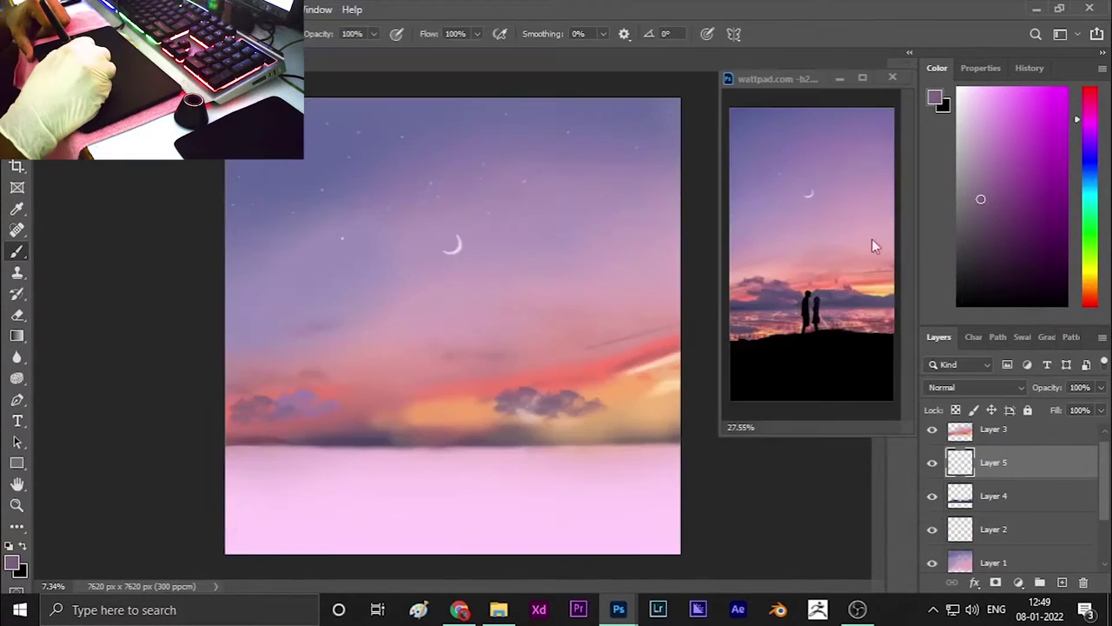
key("ctrl+e")
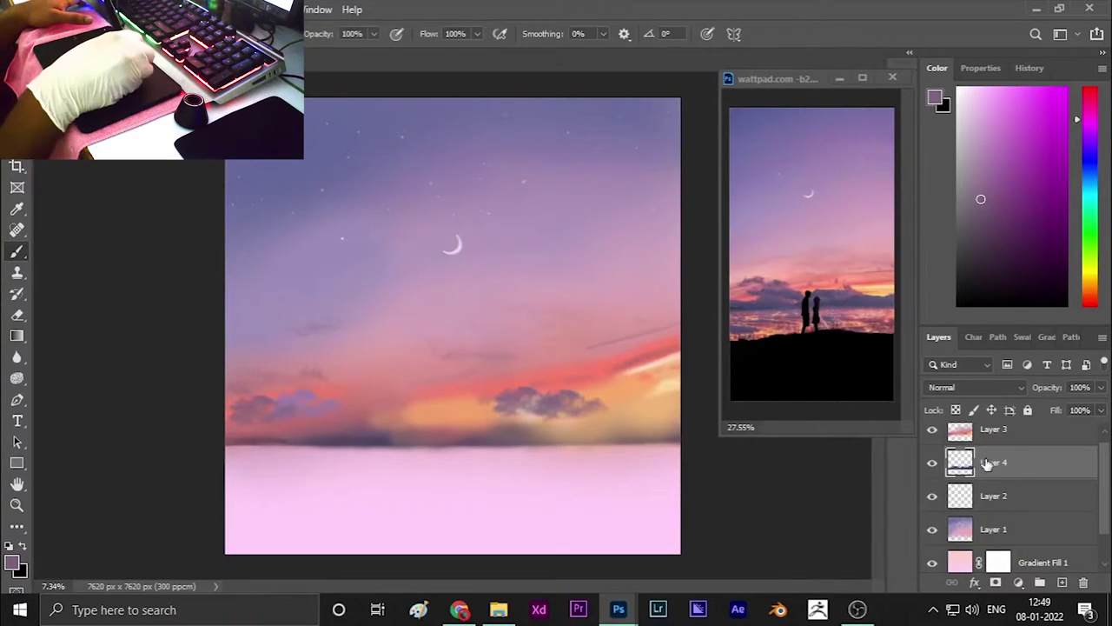
key("ctrl+bracketright")
key("e")
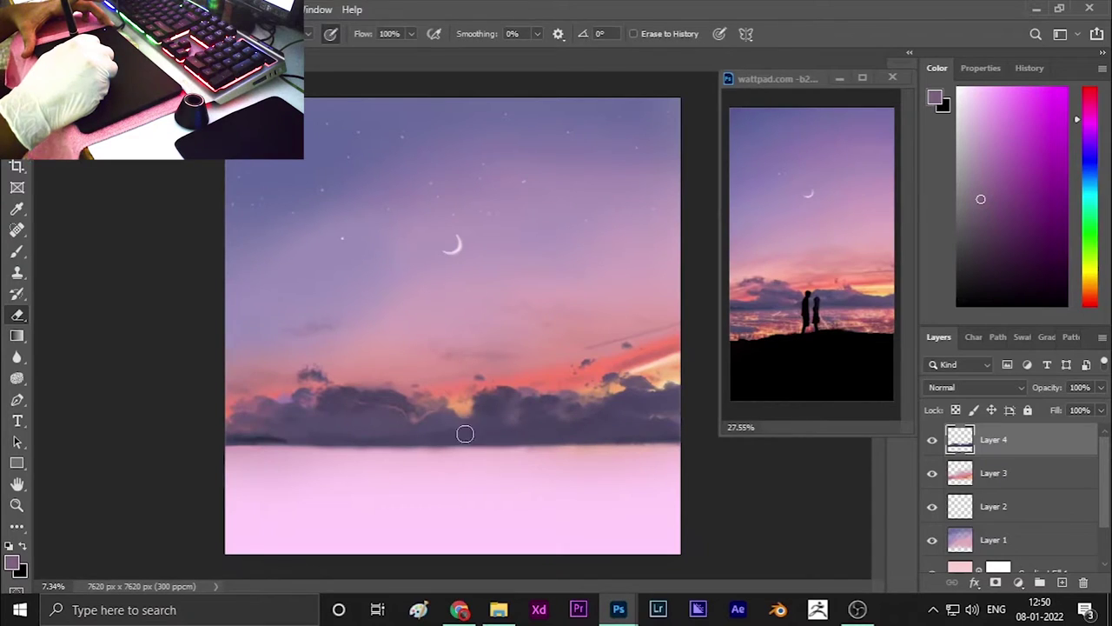
key("ctrl+shift+alt+n")
key("d")
key("b")
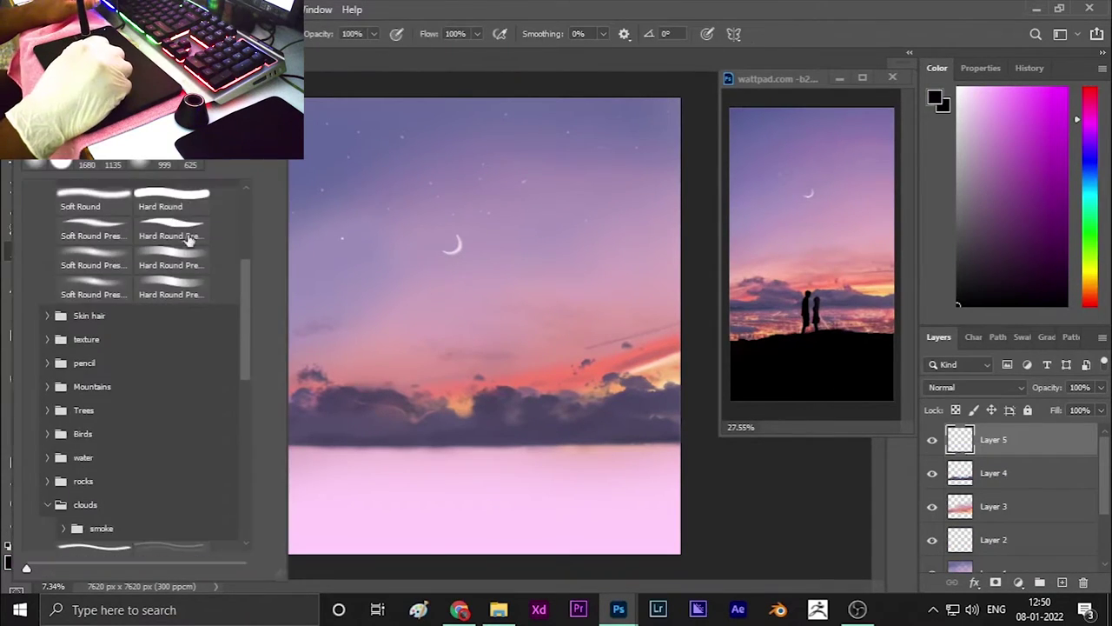
Paint a solid black hill along the bottom of the canvas.
left_click_drag(228, 499, 310, 497)
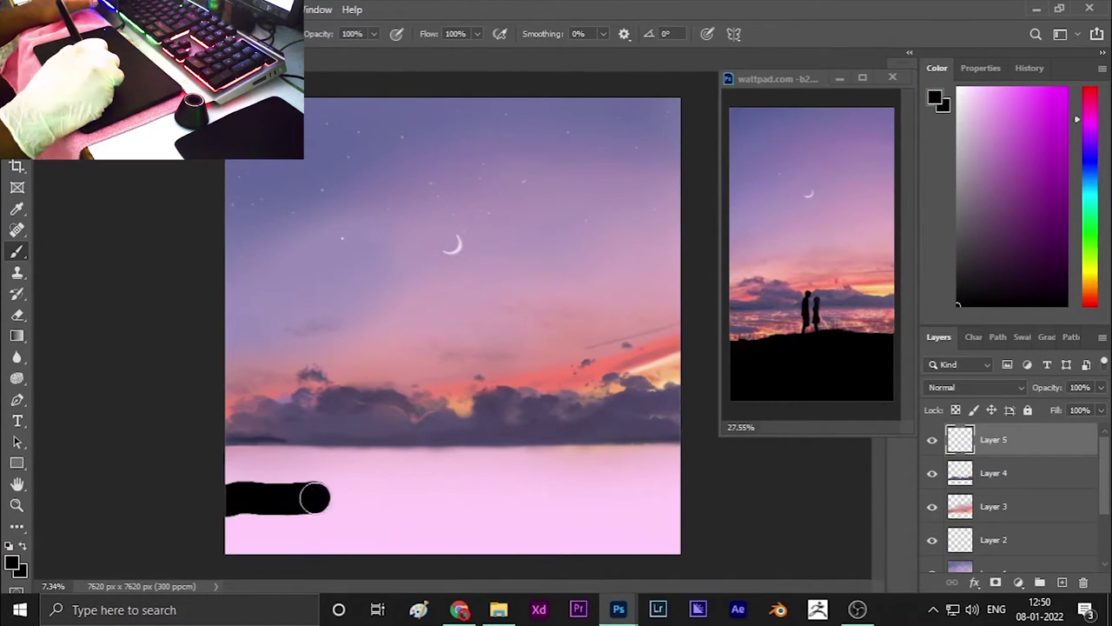
key("ctrl+z")
left_click_drag(228, 513, 654, 532)
left_click_drag(244, 539, 580, 537)
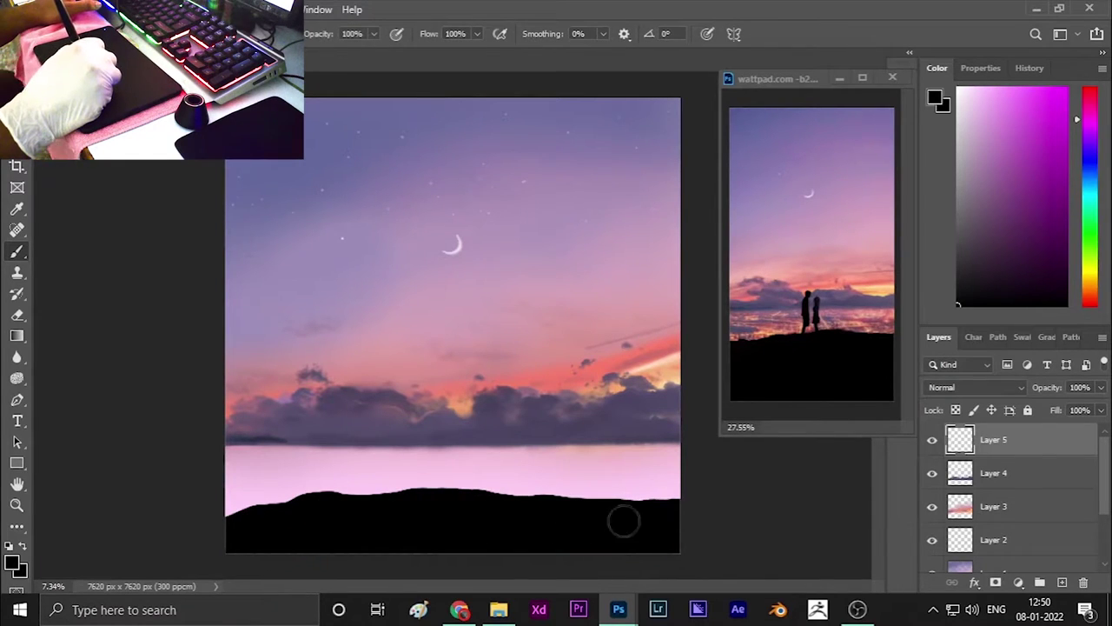
scroll(847, 363, "up", 3)
scroll(447, 526, "up", 3)
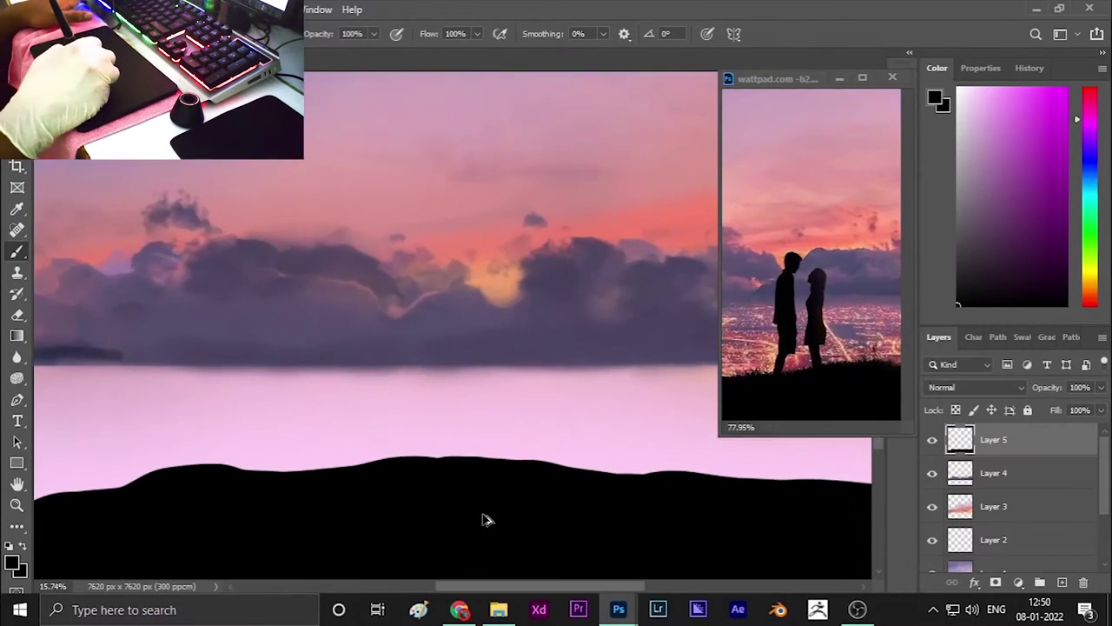
scroll(523, 489, "down", 2)
Paint a grassy fringe along the hill ridge with a brush from the Trees folder.
key("F5")
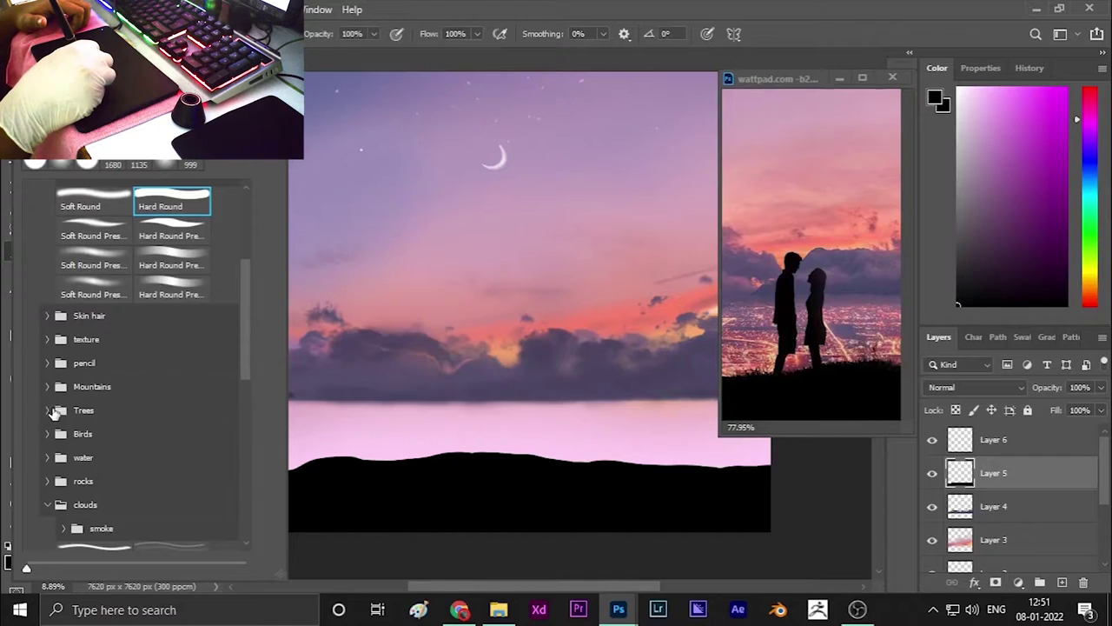
left_click(48, 410)
double_click(198, 484)
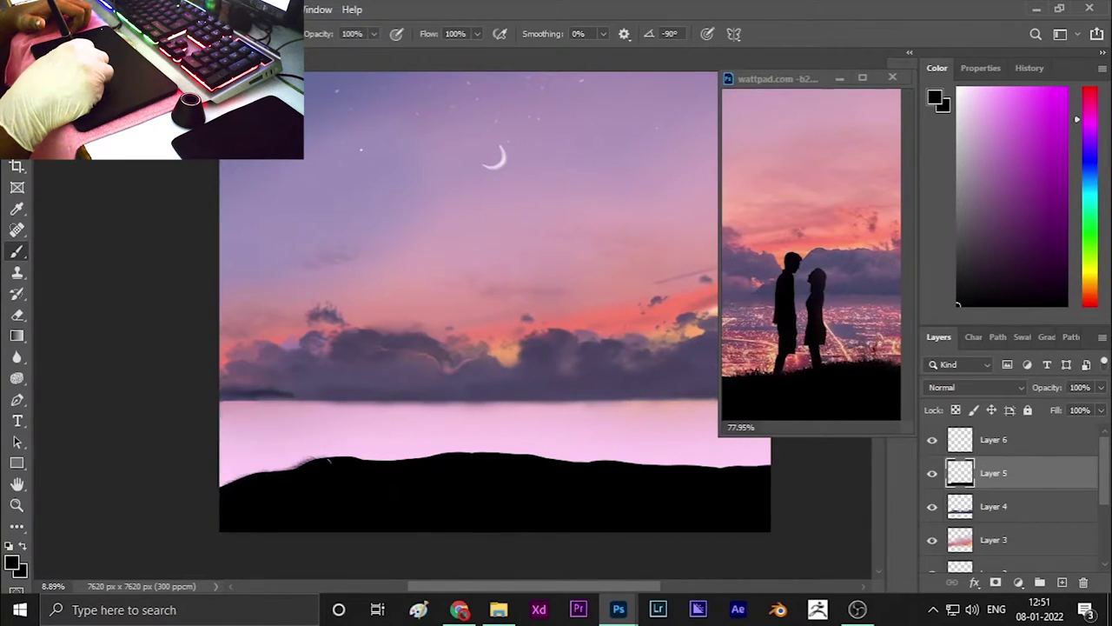
left_click_drag(328, 460, 716, 469)
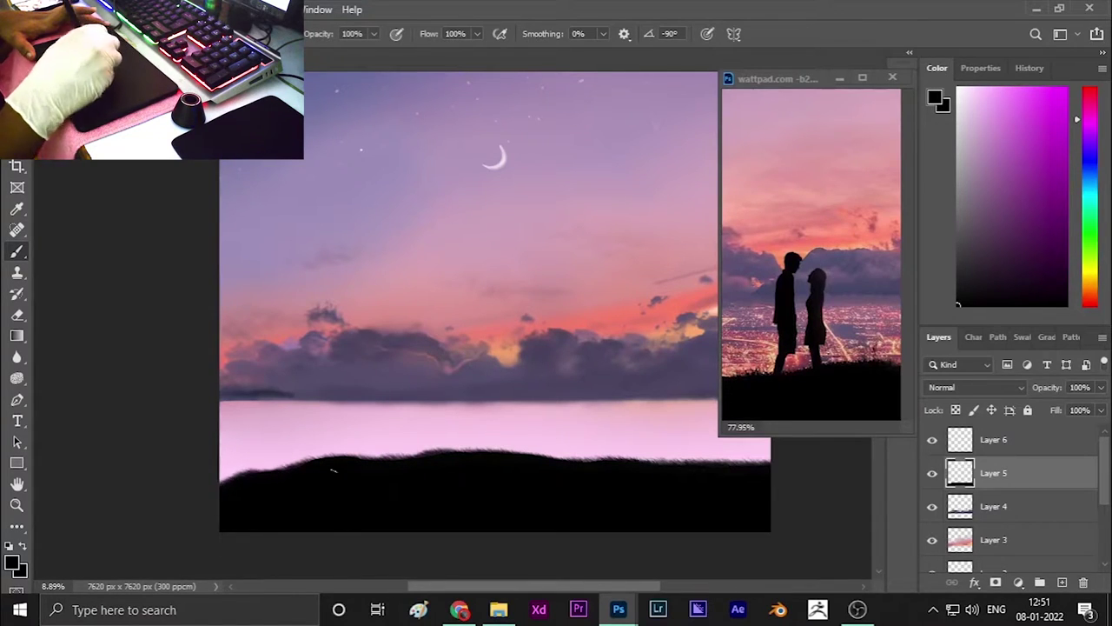
Resize the brush and paint a short vertical leg stroke standing on the hill.
key("F5")
key("F5")
scroll(559, 509, "up", 2)
scroll(434, 373, "up", 1)
right_click(424, 480, "alt")
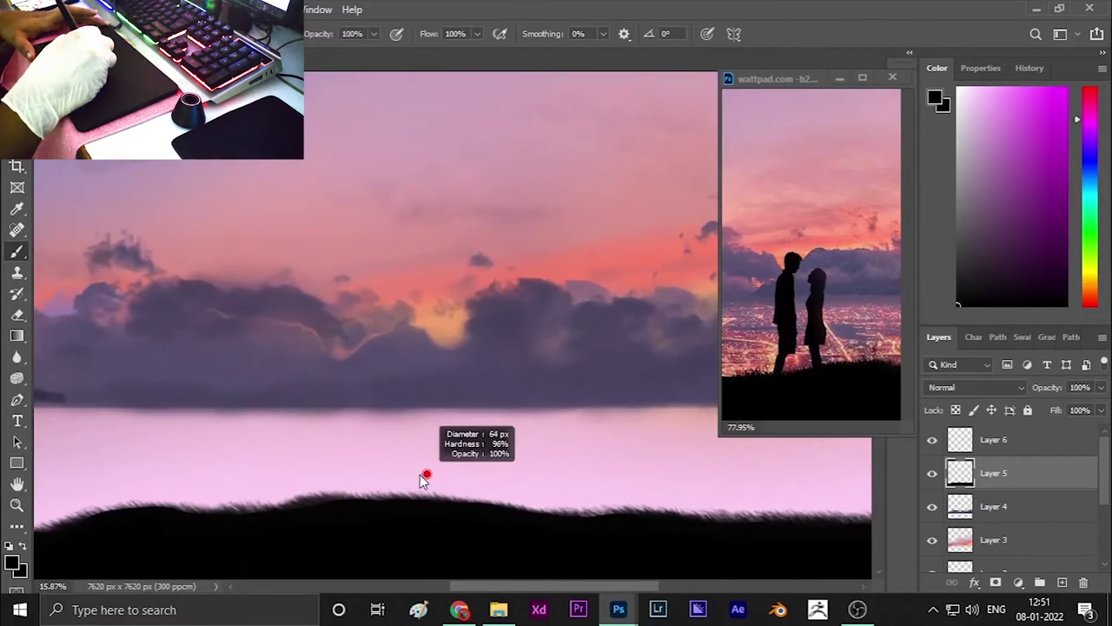
mouse_move(420, 474)
left_mouse_down()
mouse_move(415, 500)
mouse_move(420, 463)
left_mouse_up()
Sketch the figure's body and bowed head, then erase along the face profile to refine it.
key("F5")
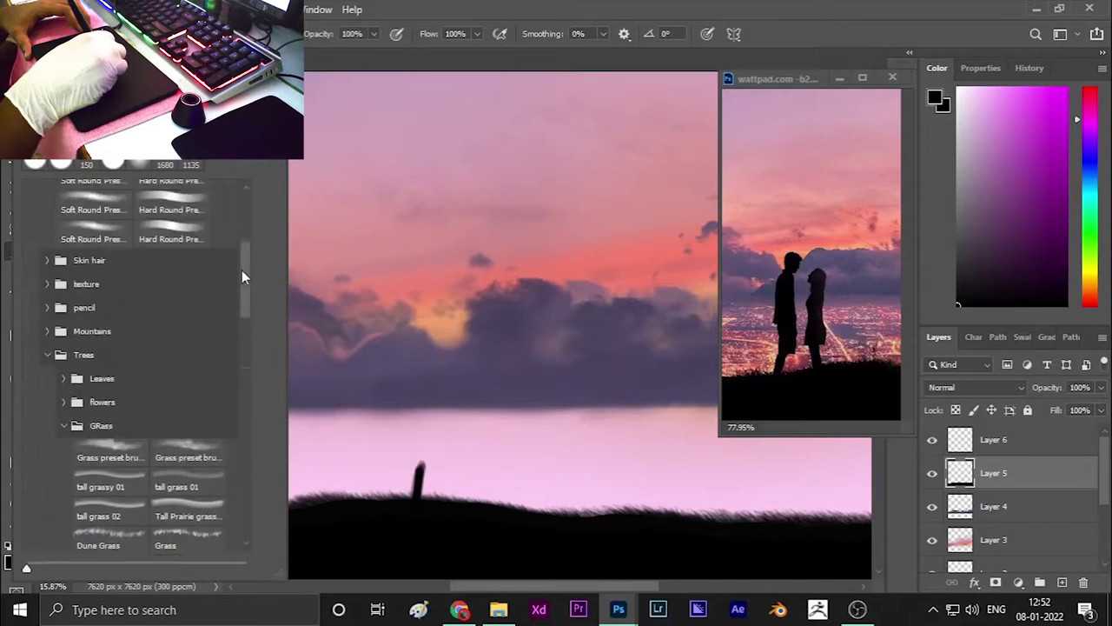
key("F5")
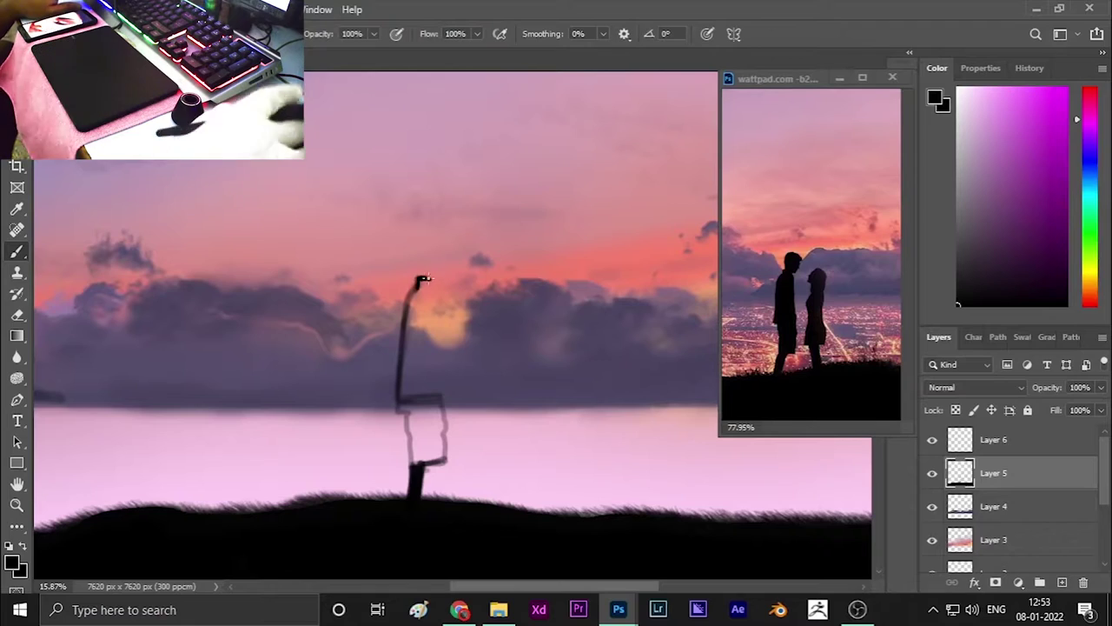
left_click_drag(419, 283, 423, 241)
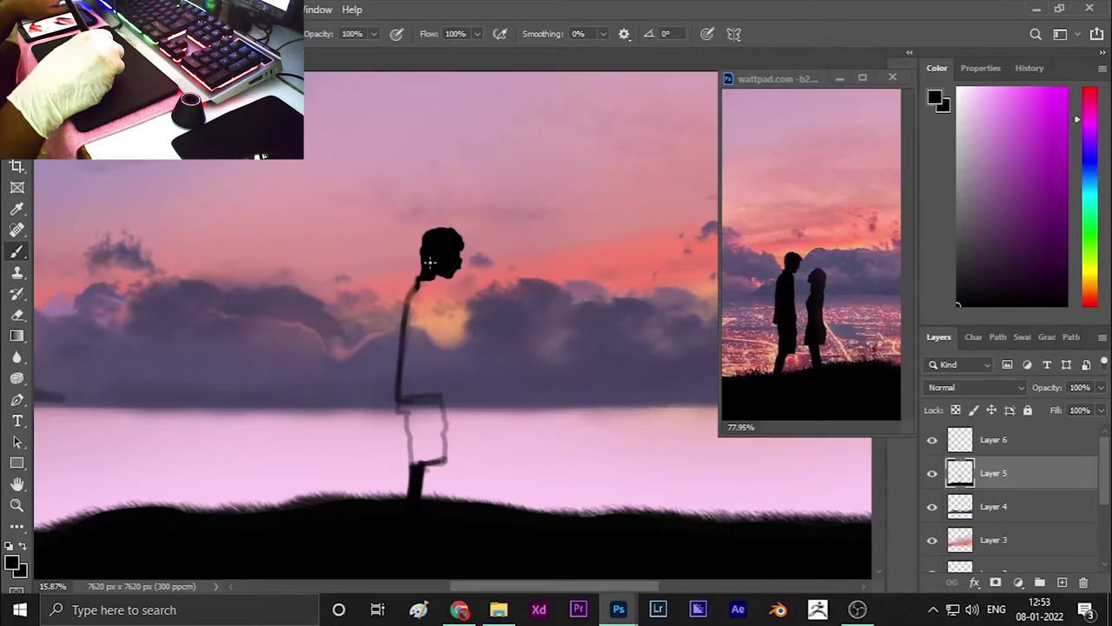
key("e")
scroll(491, 247, "up", 3)
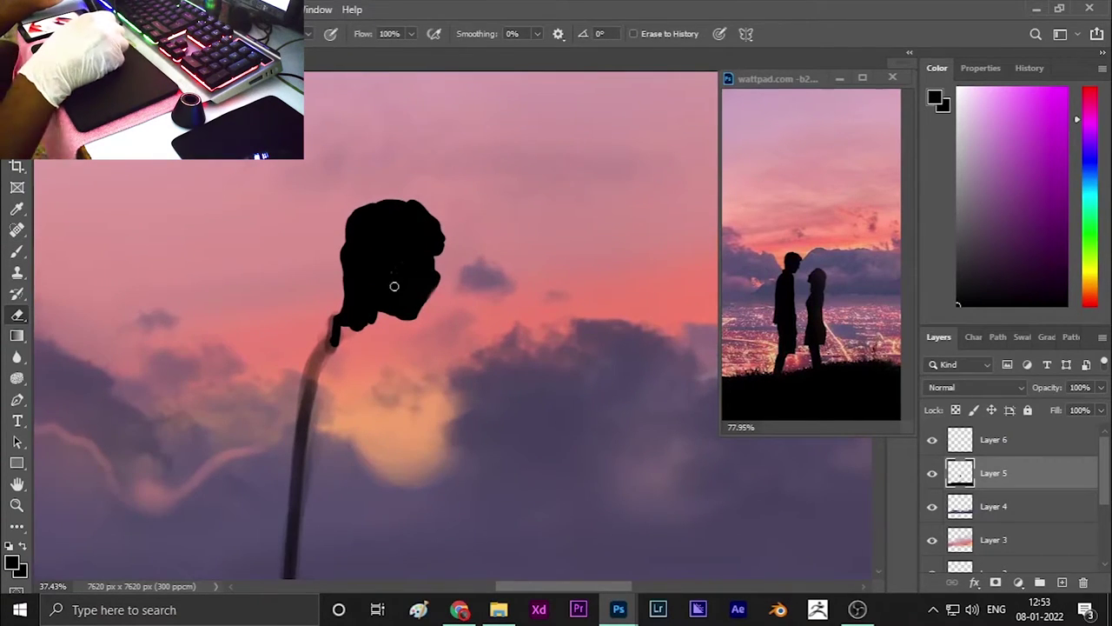
key("b")
key("e")
left_click_drag(432, 278, 437, 287)
key("b")
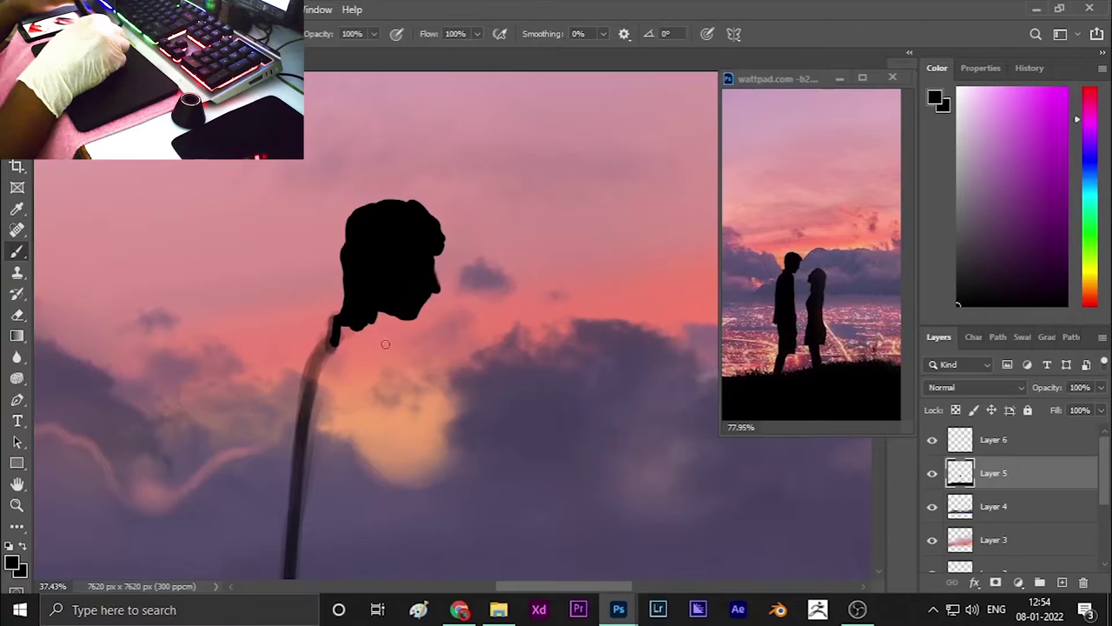
scroll(385, 344, "down", 3)
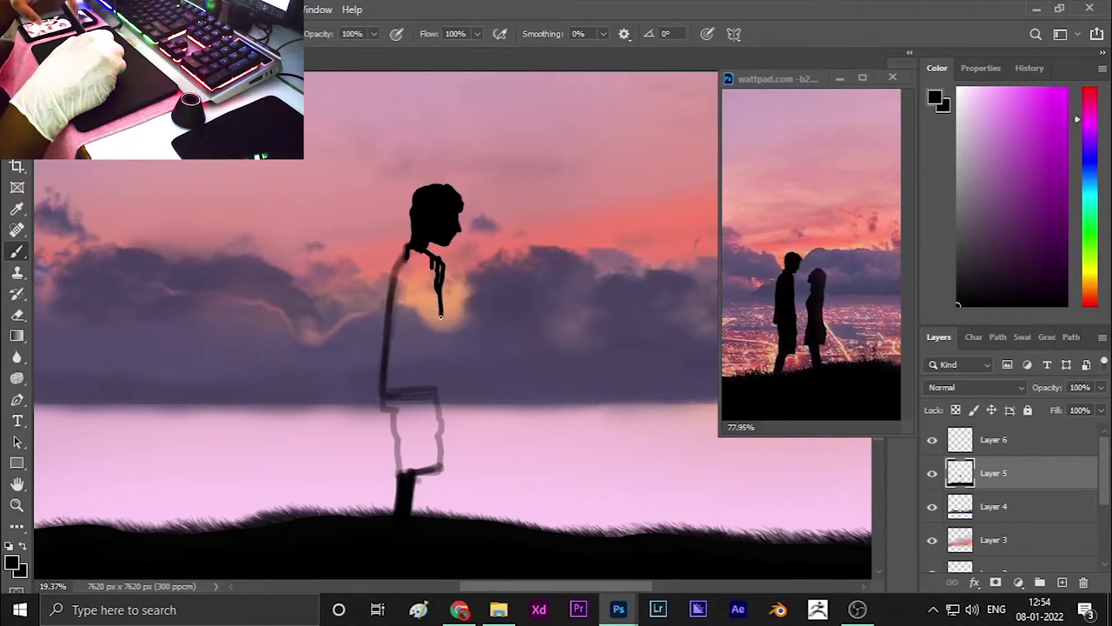
Fill the figure's shorts and torso solid black, covering remaining light edges.
left_click_drag(440, 394, 385, 402)
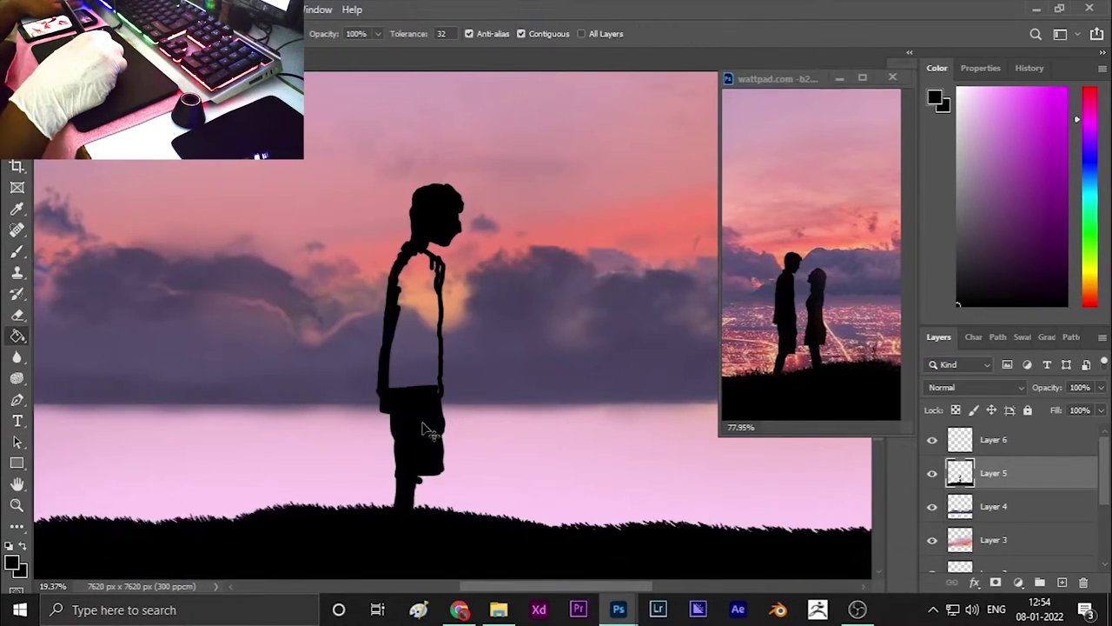
left_click_drag(382, 325, 407, 272)
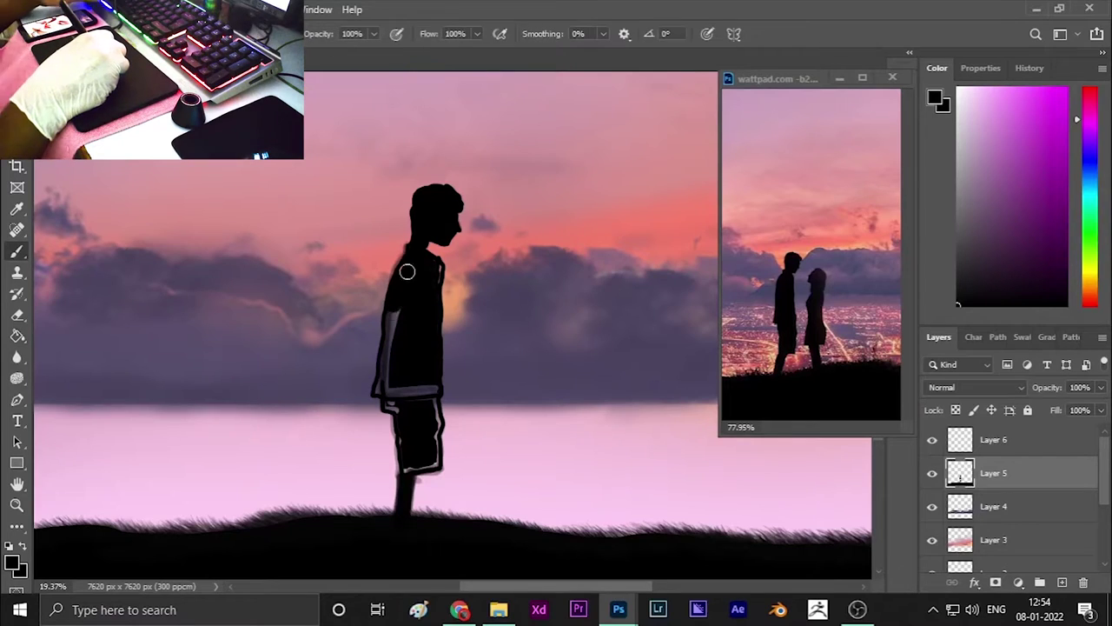
left_click_drag(430, 442, 405, 377)
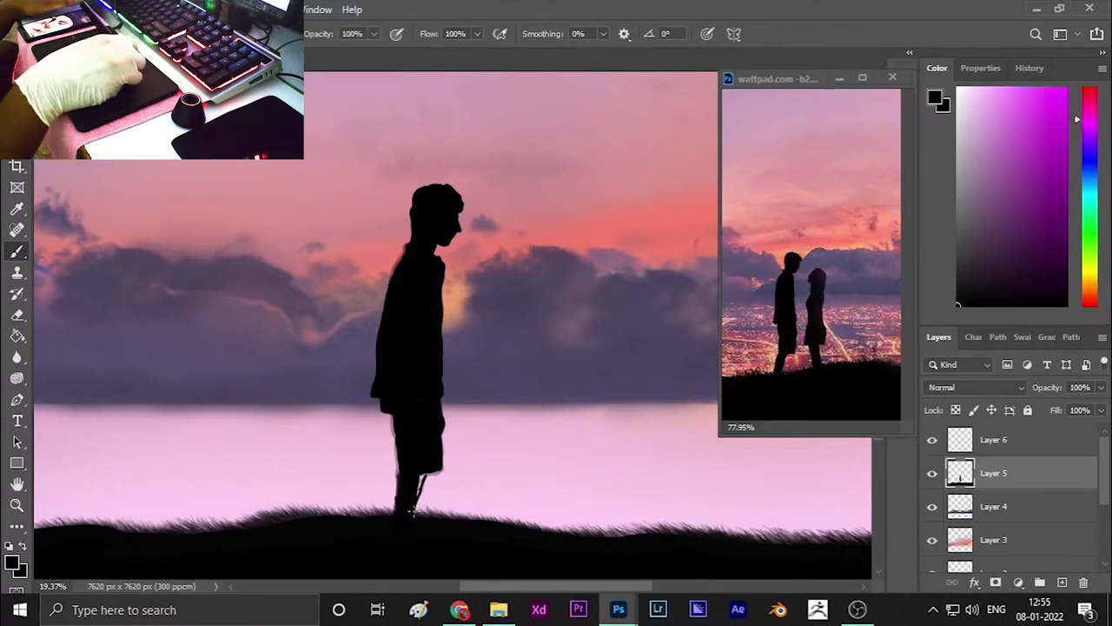
key("e")
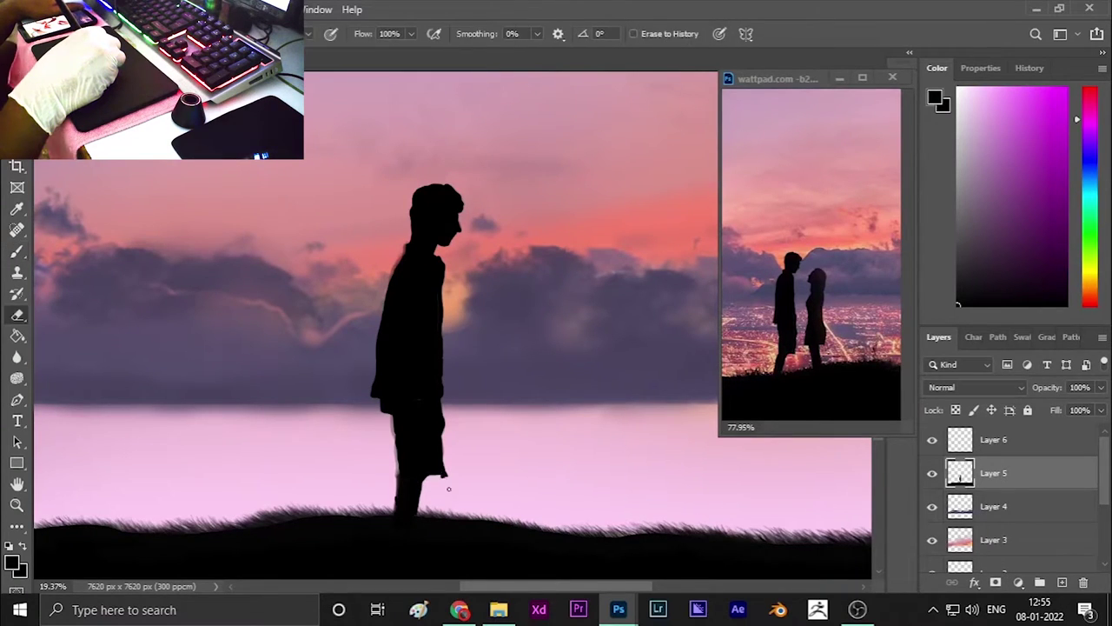
key("b")
scroll(396, 469, "right", 3)
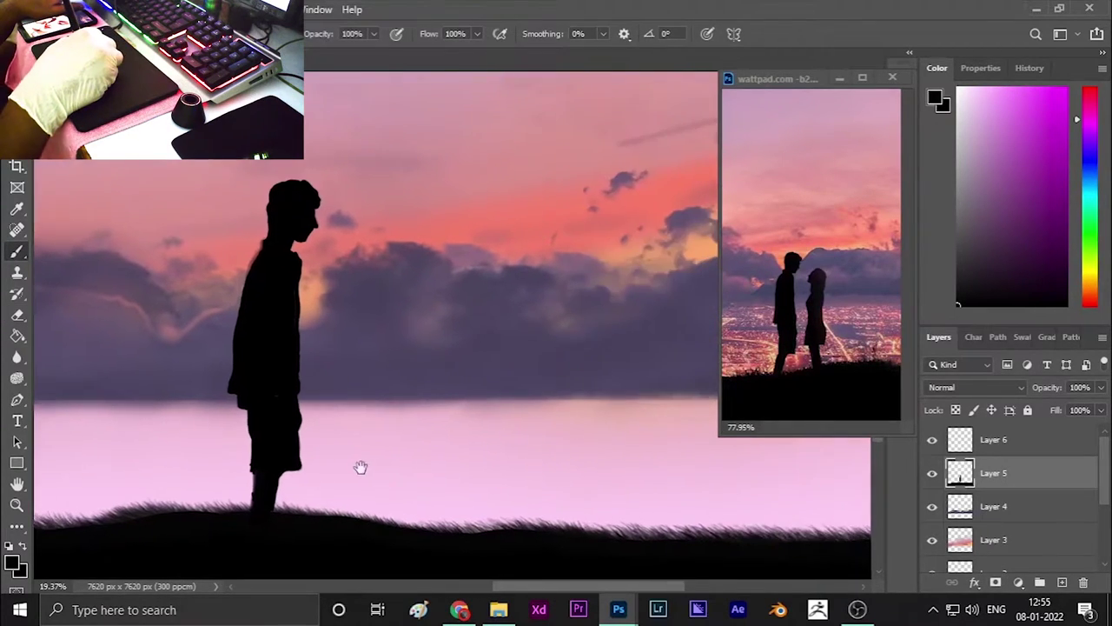
Scale the ground layer down to about 85% and reposition it inside the canvas.
scroll(534, 235, "down", 3)
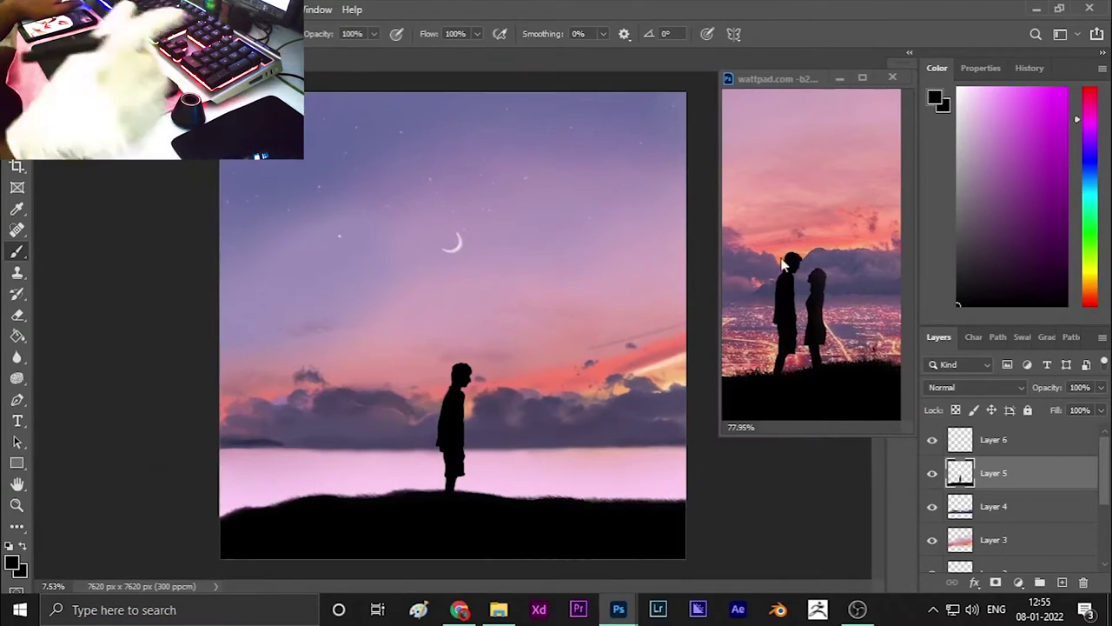
key("ctrl+t")
left_click_drag(728, 577, 627, 557)
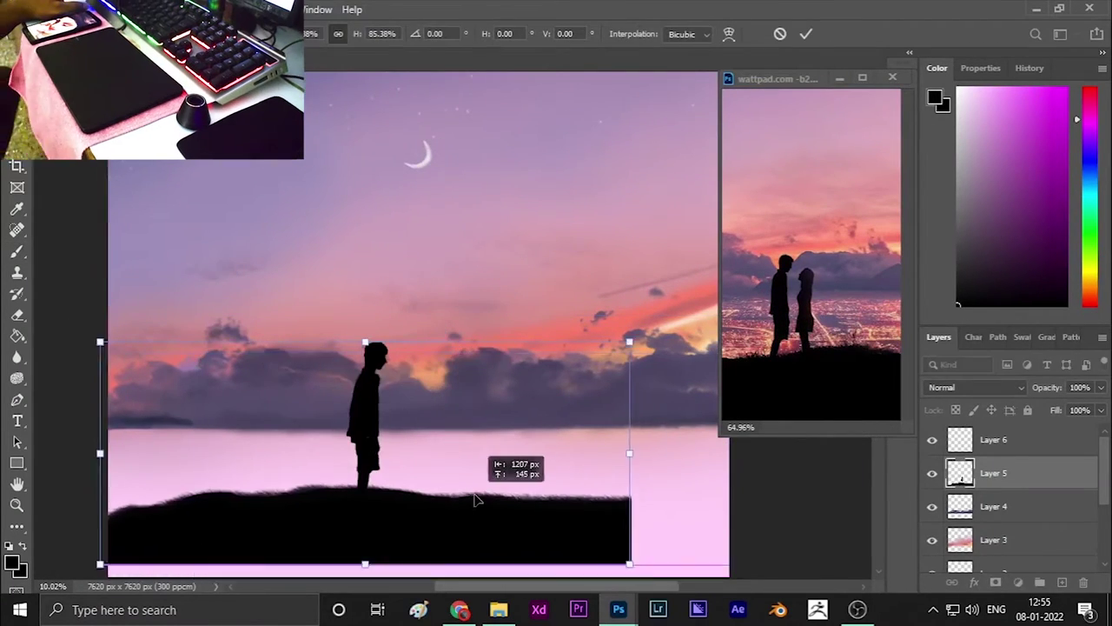
left_click_drag(513, 495, 588, 468)
scroll(588, 467, "up", 1)
key("Return")
Erase the old grassy ground away down to a small blob.
key("e")
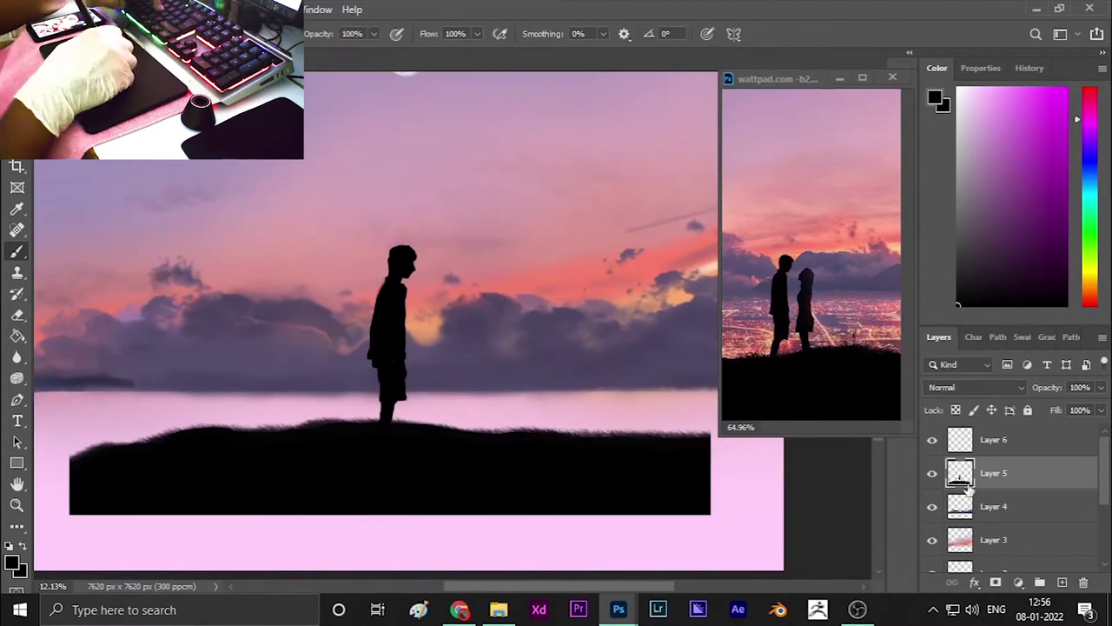
mouse_move(260, 470)
left_mouse_down()
mouse_move(149, 379)
mouse_move(578, 520)
mouse_move(368, 490)
left_mouse_up()
key("ctrl+z")
key("ctrl+z")
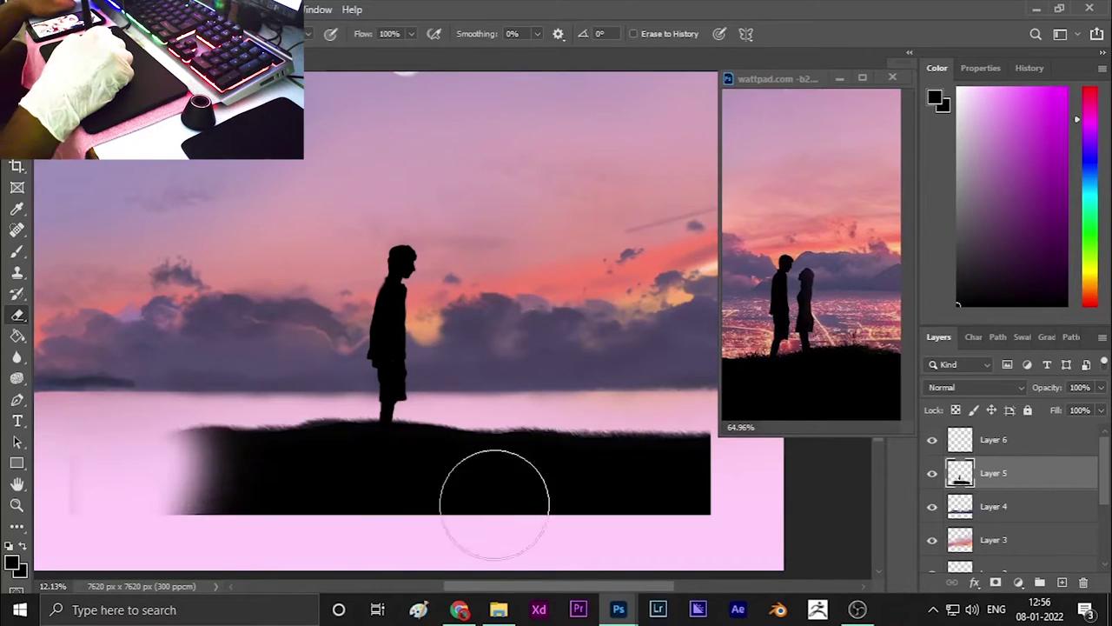
mouse_move(494, 504)
left_mouse_down()
mouse_move(544, 457)
mouse_move(323, 484)
mouse_move(378, 489)
left_mouse_up()
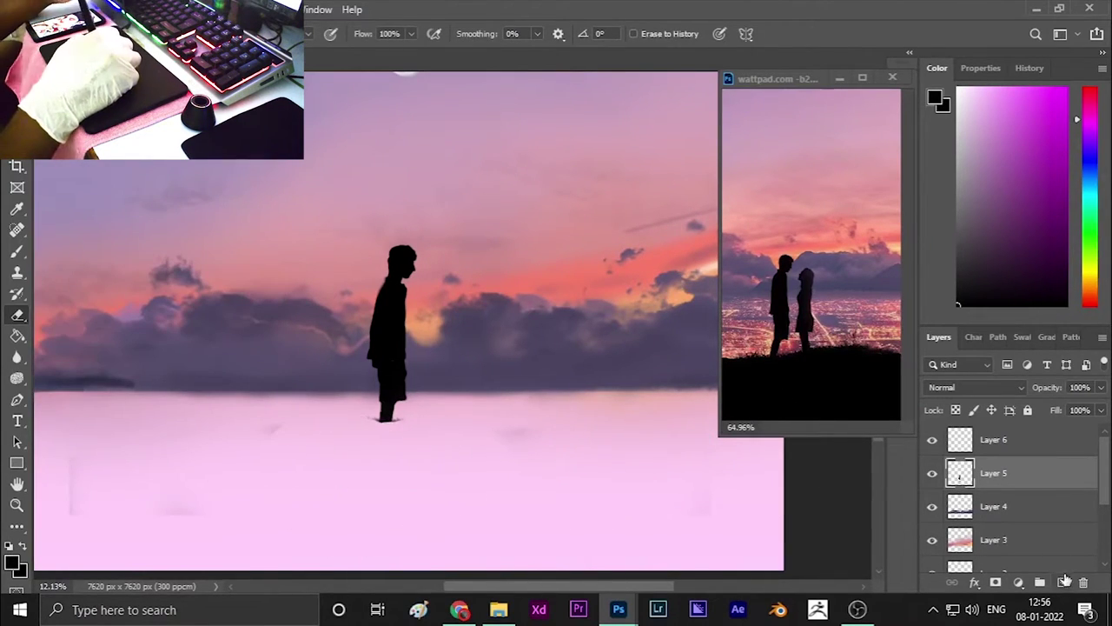
Paint a smooth black hill along the bottom on new Layer 7 and choose a grass brush.
left_click(1062, 582)
scroll(402, 458, "down", 2)
key("b")
mouse_move(156, 508)
left_mouse_down()
mouse_move(286, 534)
mouse_move(651, 533)
left_mouse_up()
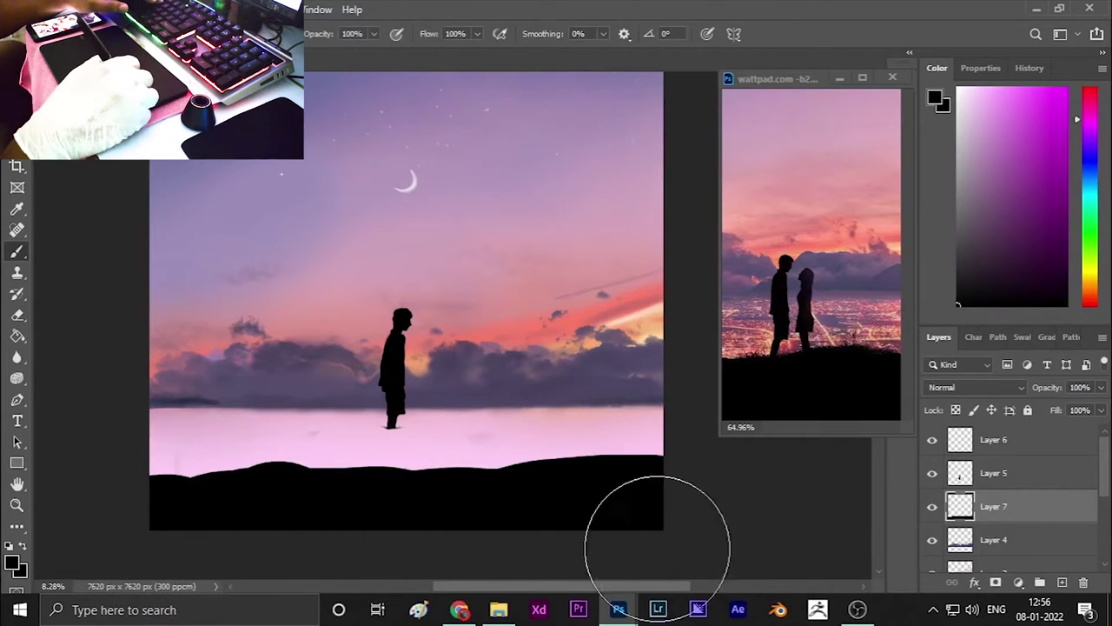
key("ctrl+z")
mouse_move(157, 512)
left_mouse_down()
mouse_move(589, 522)
mouse_move(280, 516)
left_mouse_up()
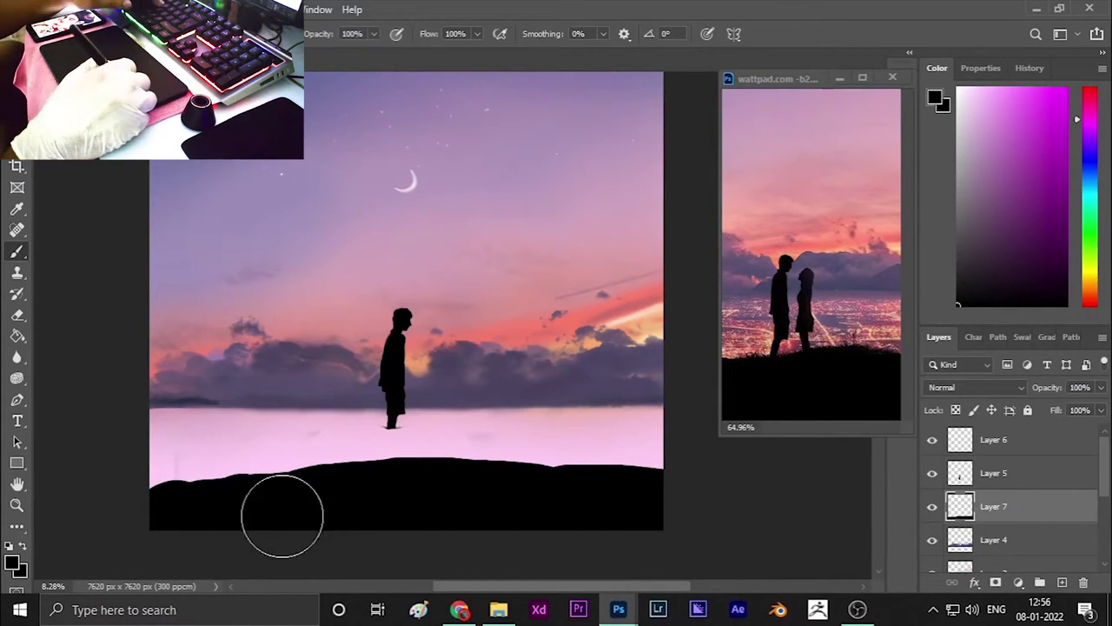
right_click(193, 459)
double_click(193, 459)
Scale the boy's silhouette on Layer 5 down in two Free Transform passes.
right_click(193, 458)
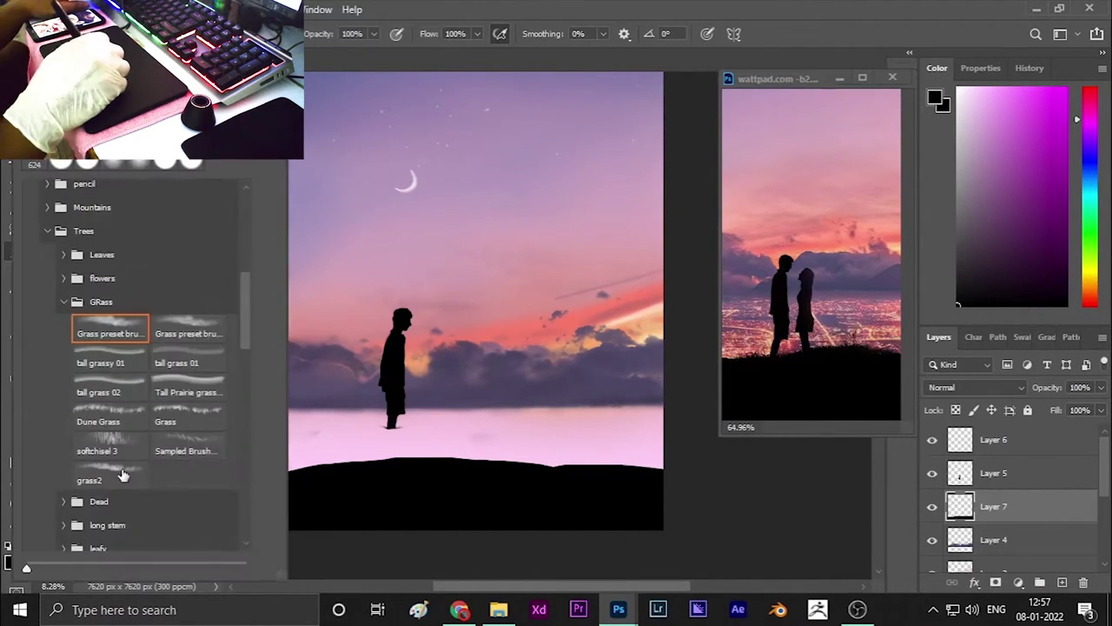
key("Escape")
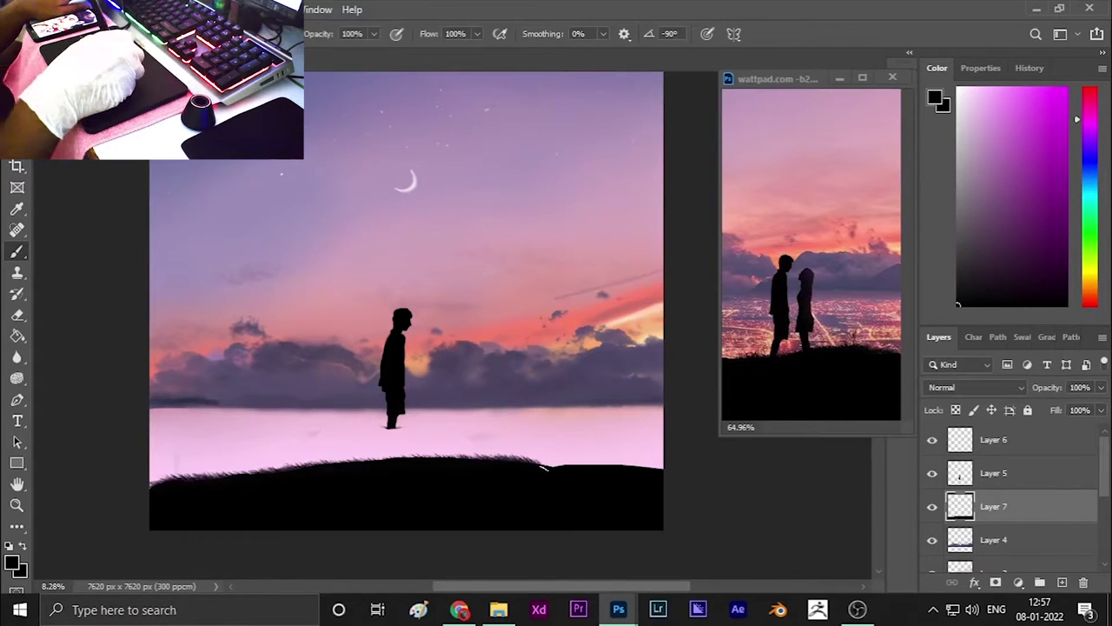
left_click(395, 374, "ctrl")
key("ctrl+t")
left_click_drag(615, 348, 457, 423)
key("Return")
key("ctrl+t")
left_click_drag(395, 347, 479, 477)
key("Return")
Brush-extend the boy's legs down to the grass and add new empty Layer 8.
scroll(447, 442, "up", 2)
key("ctrl+t")
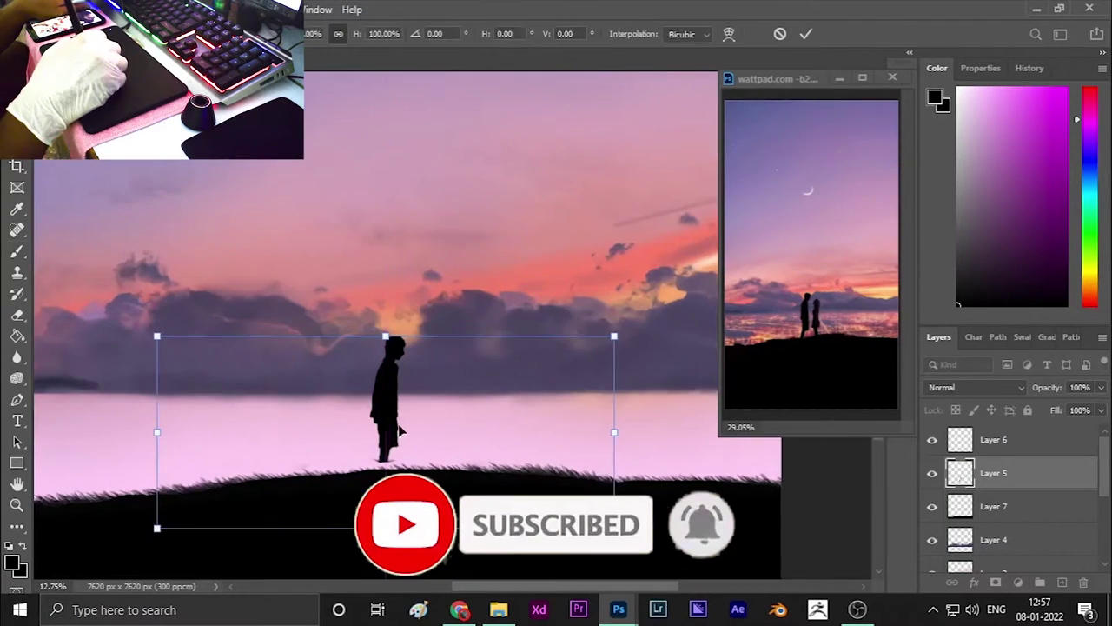
key("Return")
left_click(933, 473)
key("b")
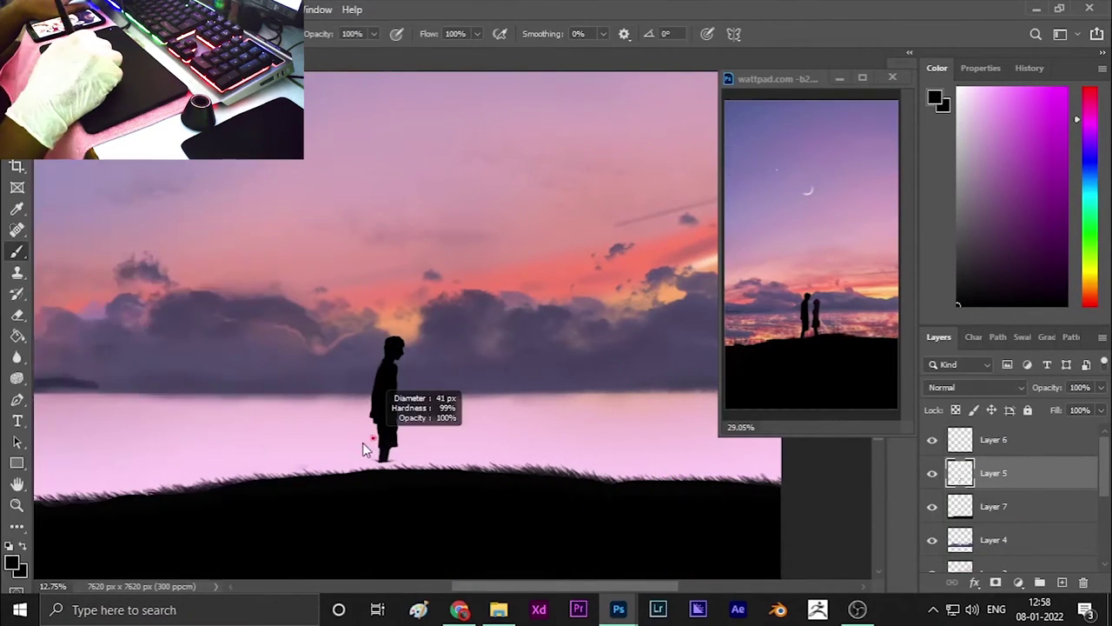
left_click_drag(382, 458, 381, 469)
scroll(480, 399, "up", 2)
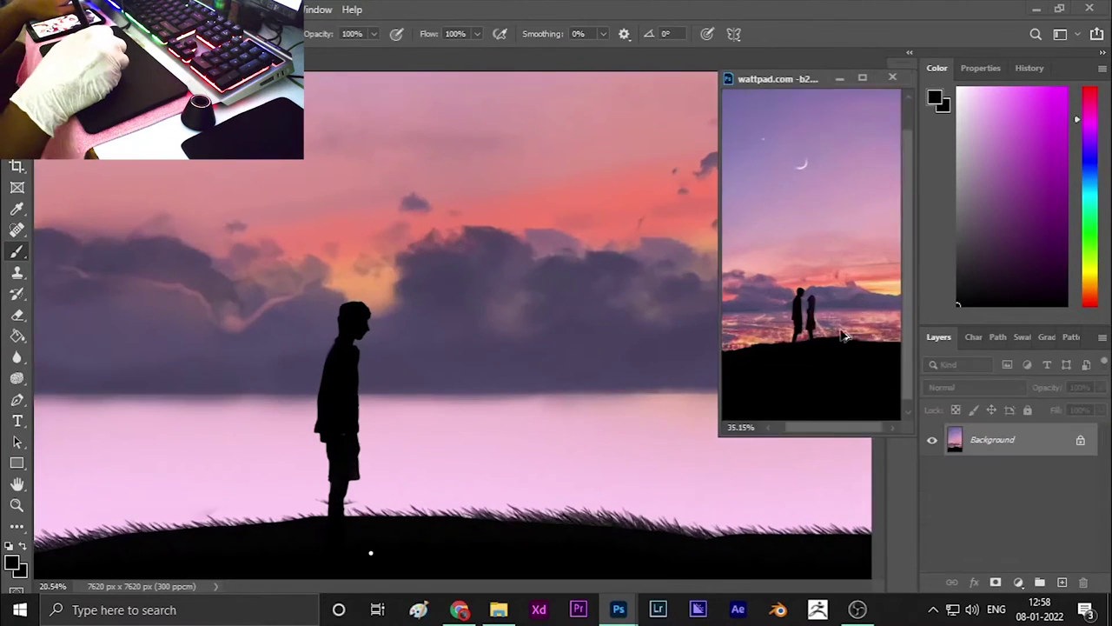
key("ctrl+shift+alt+n")
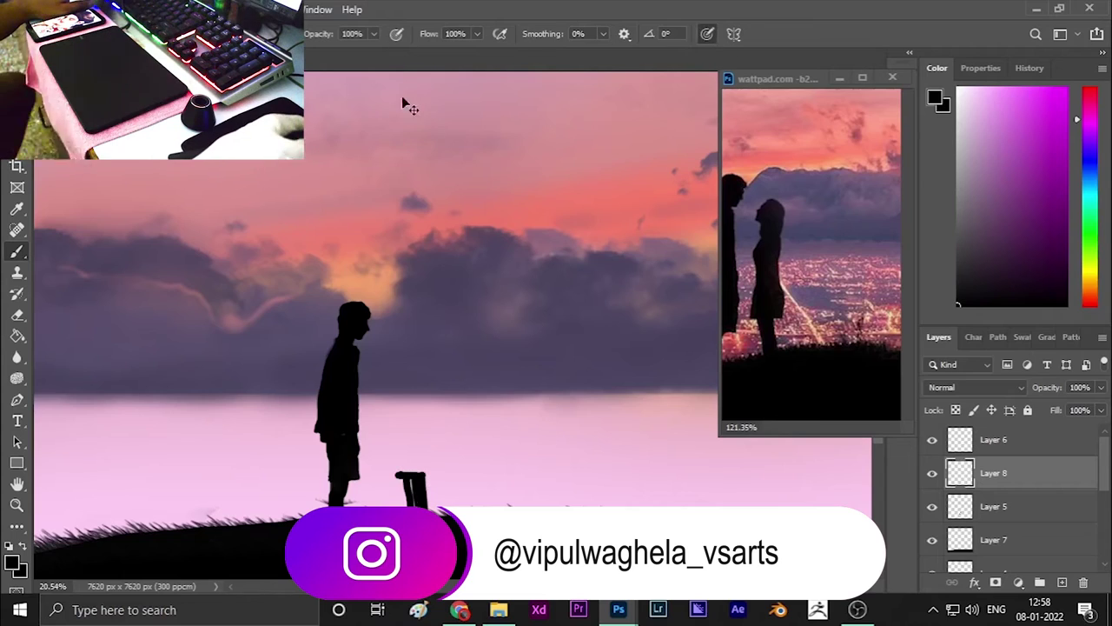
Sketch the girl's outline on Layer 8: head top, shoulders and dress sides.
key("ctrl+z")
mouse_move(398, 474)
left_mouse_down()
mouse_move(422, 474)
mouse_move(413, 477)
mouse_move(407, 342)
mouse_move(409, 431)
left_mouse_up()
key("ctrl+z")
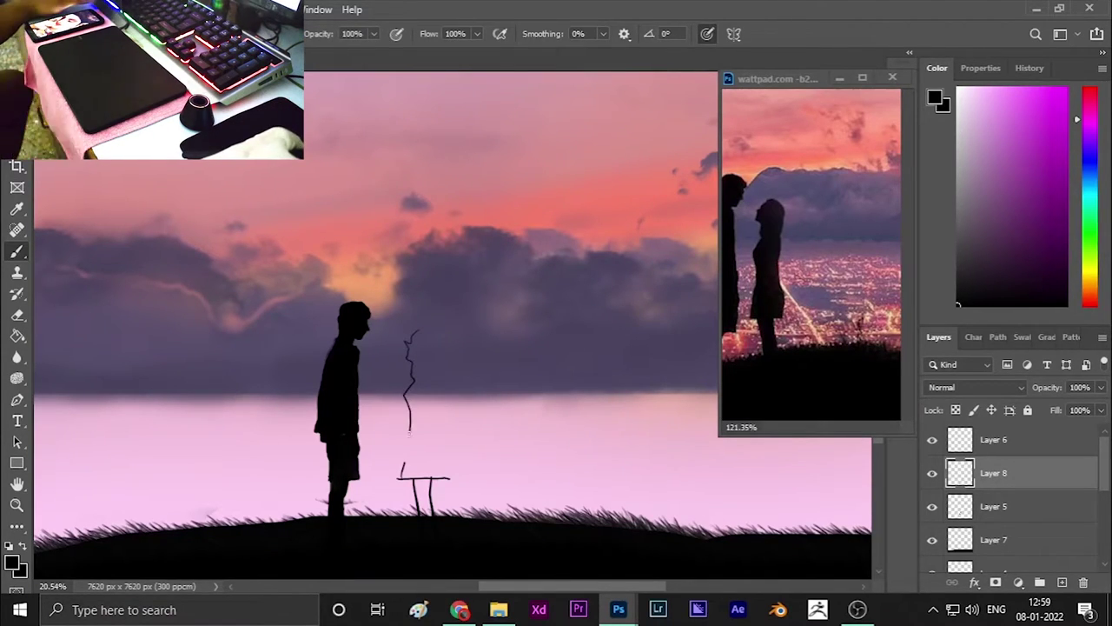
scroll(398, 372, "up", 3)
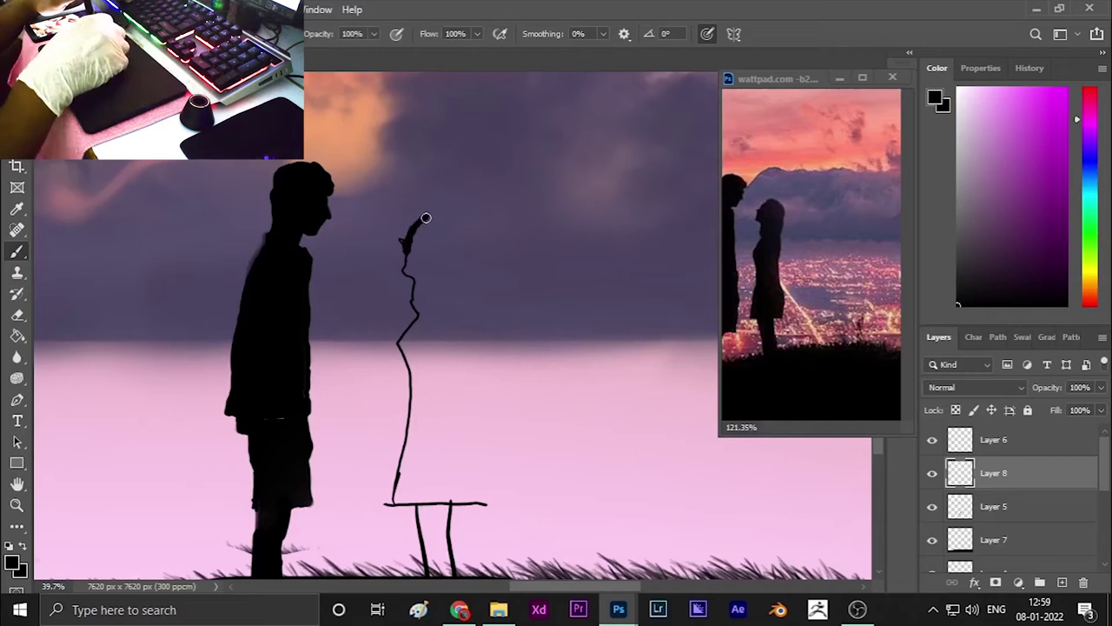
left_click_drag(408, 248, 421, 206)
left_click_drag(413, 284, 421, 318)
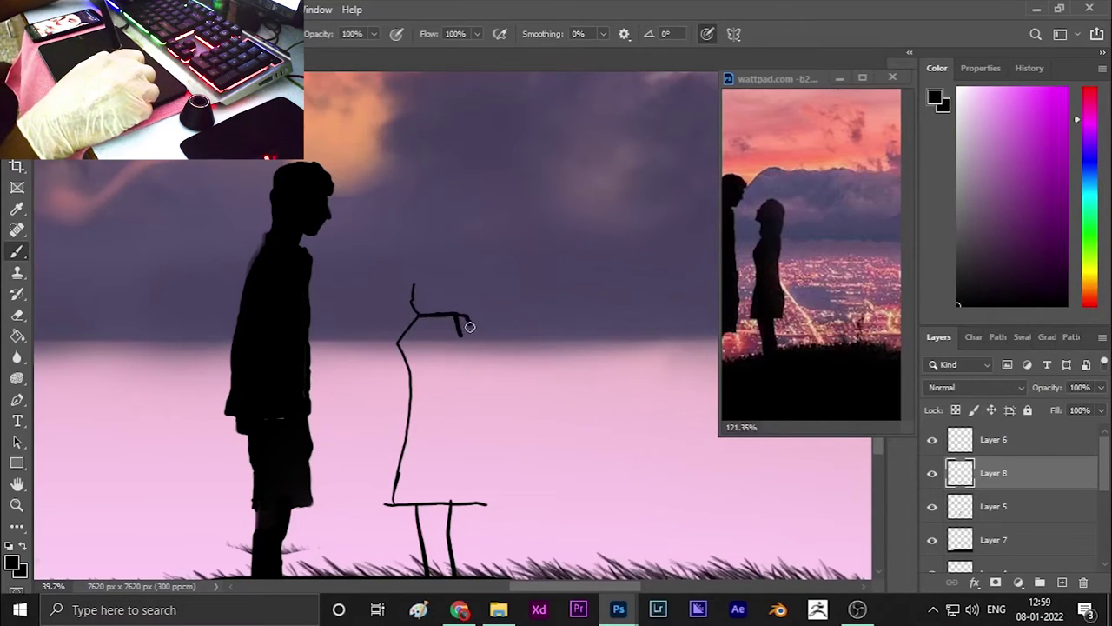
left_click_drag(472, 428, 488, 503)
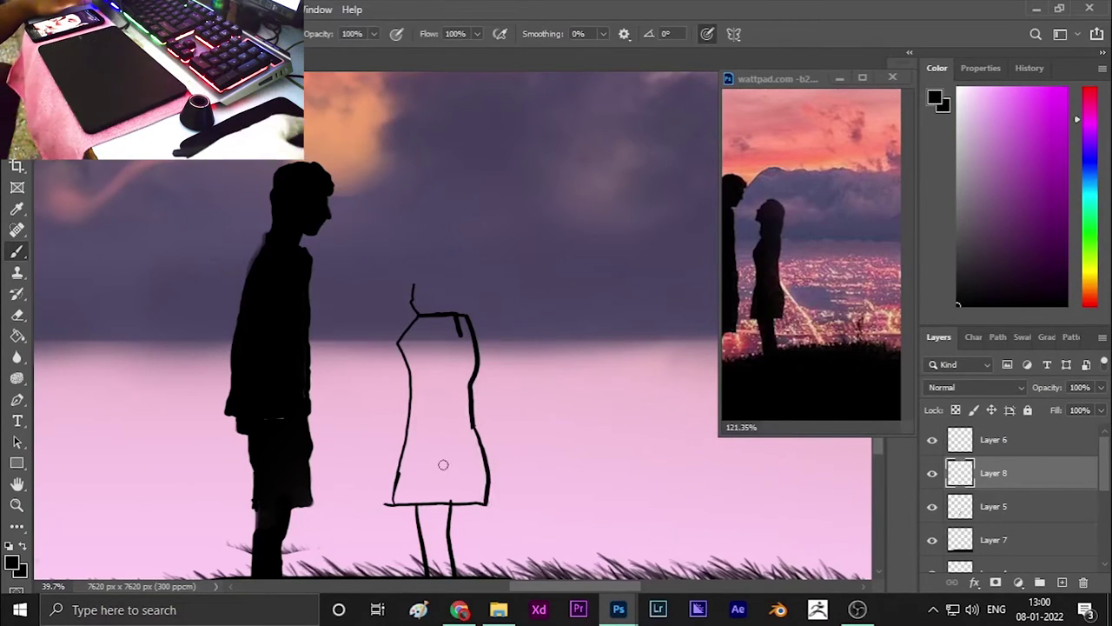
Fill the dress with black using the Paint Bucket and paint her head solid black.
key("g")
left_click(442, 462)
key("b")
scroll(440, 489, "down", 3)
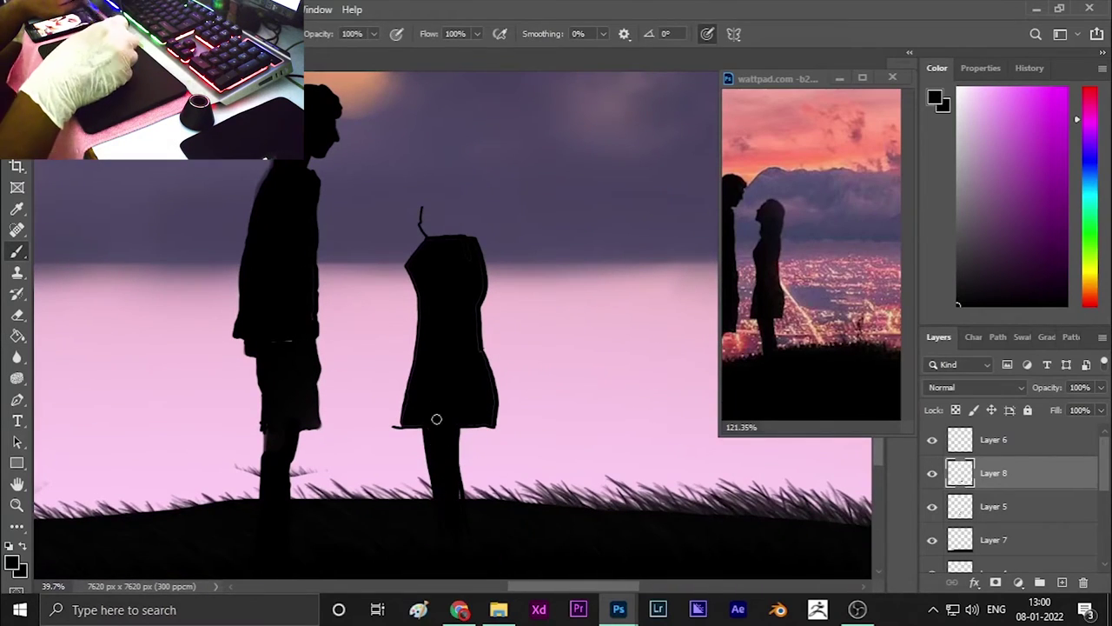
scroll(446, 328, "up", 2)
scroll(479, 464, "up", 4)
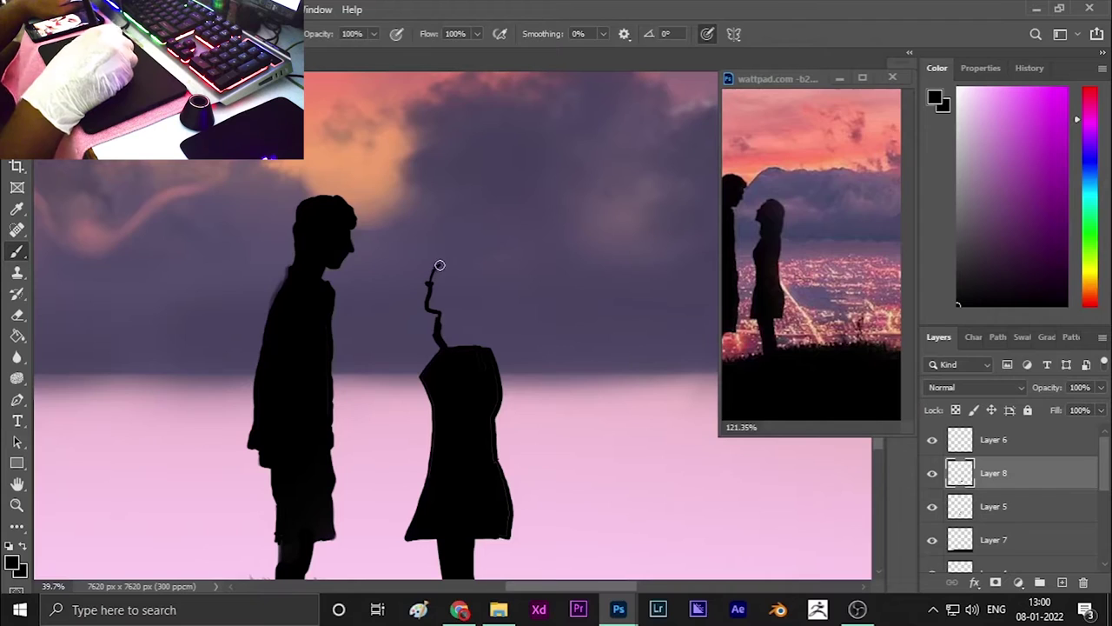
left_click_drag(474, 362, 429, 290)
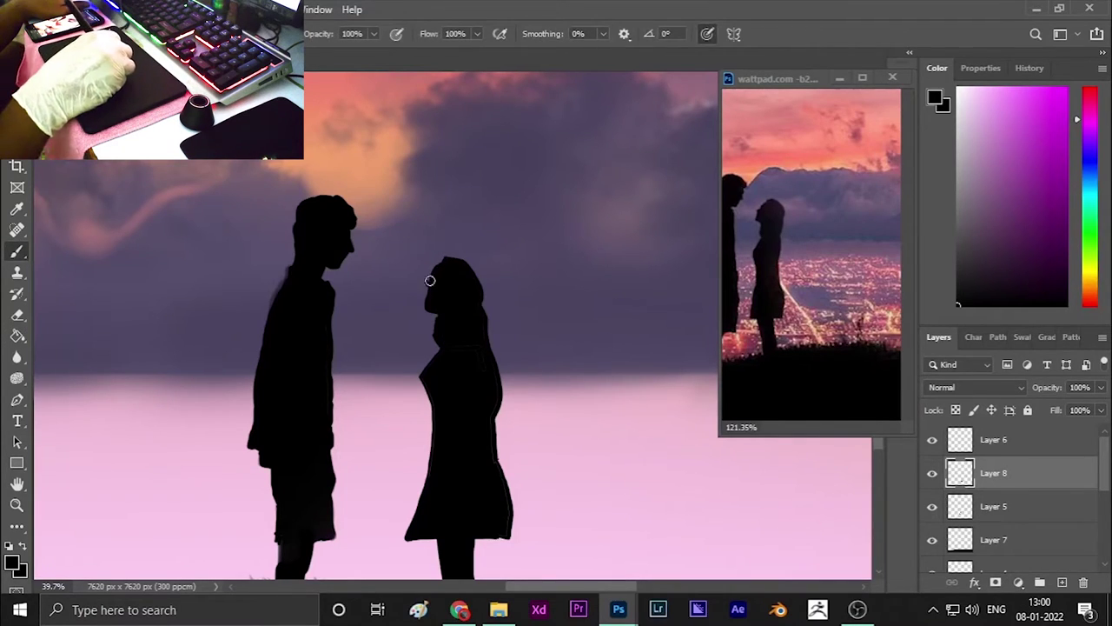
Darken the top of the girl's head and trim the edge of her face.
key("e")
key("b")
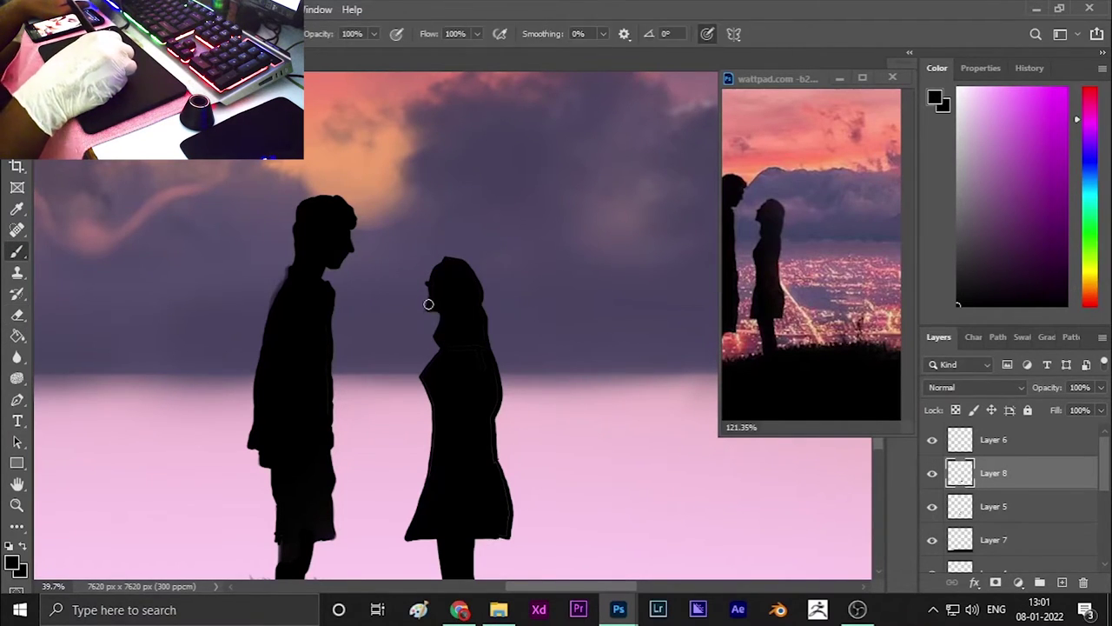
key("e")
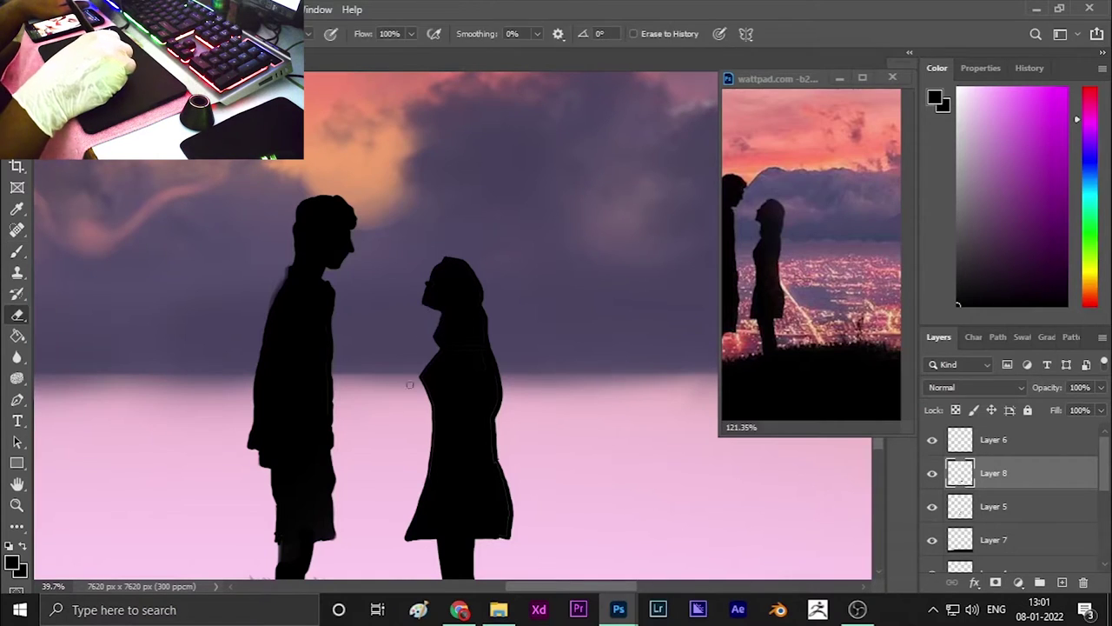
key("b")
left_click_drag(467, 283, 461, 261)
key("e")
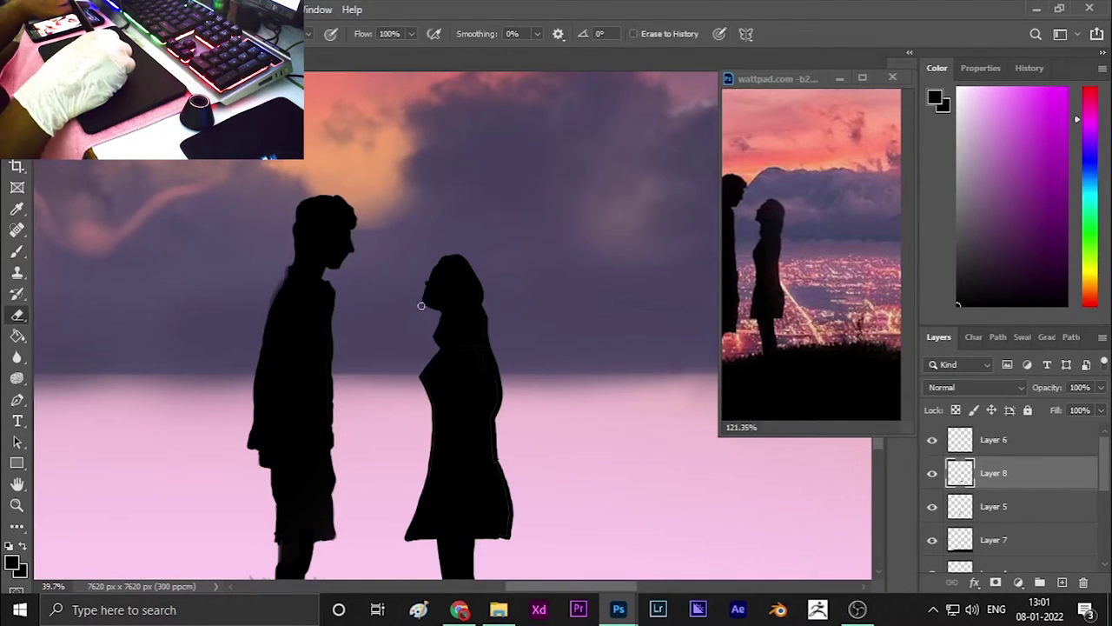
key("b")
mouse_move(424, 321)
left_mouse_down()
mouse_move(427, 291)
mouse_move(425, 304)
left_mouse_up()
Erase along the girl's face profile to sharpen it.
key("e")
key("b")
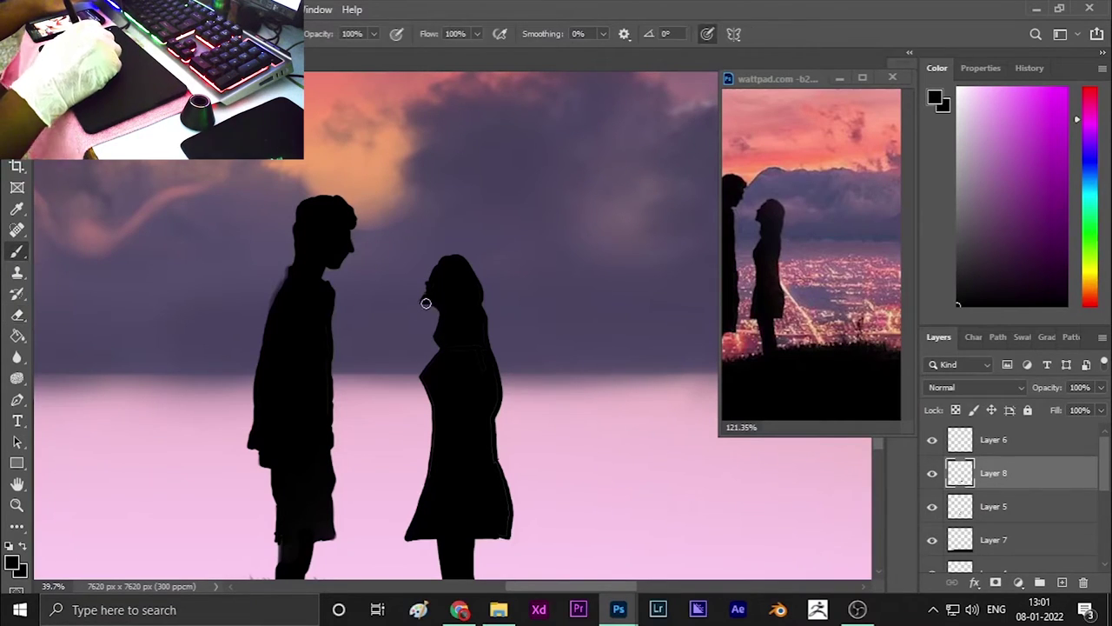
scroll(425, 294, "up", 5)
key("e")
left_click_drag(426, 243, 425, 318)
key("b")
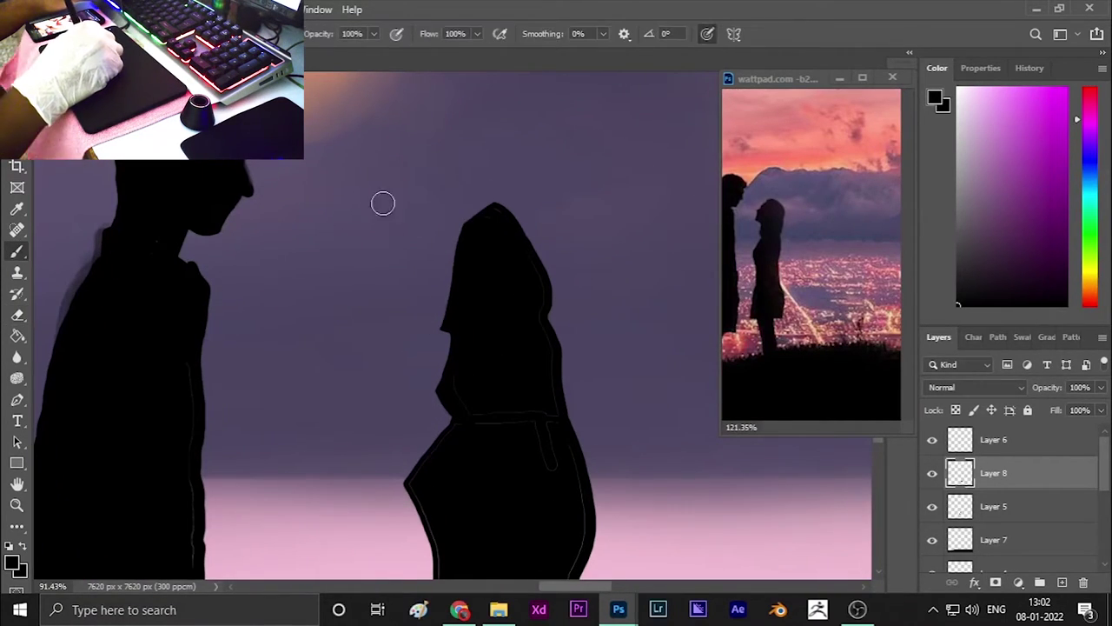
Paint hair down her back and a strand past her face, filling the gap.
left_click_drag(505, 209, 525, 250)
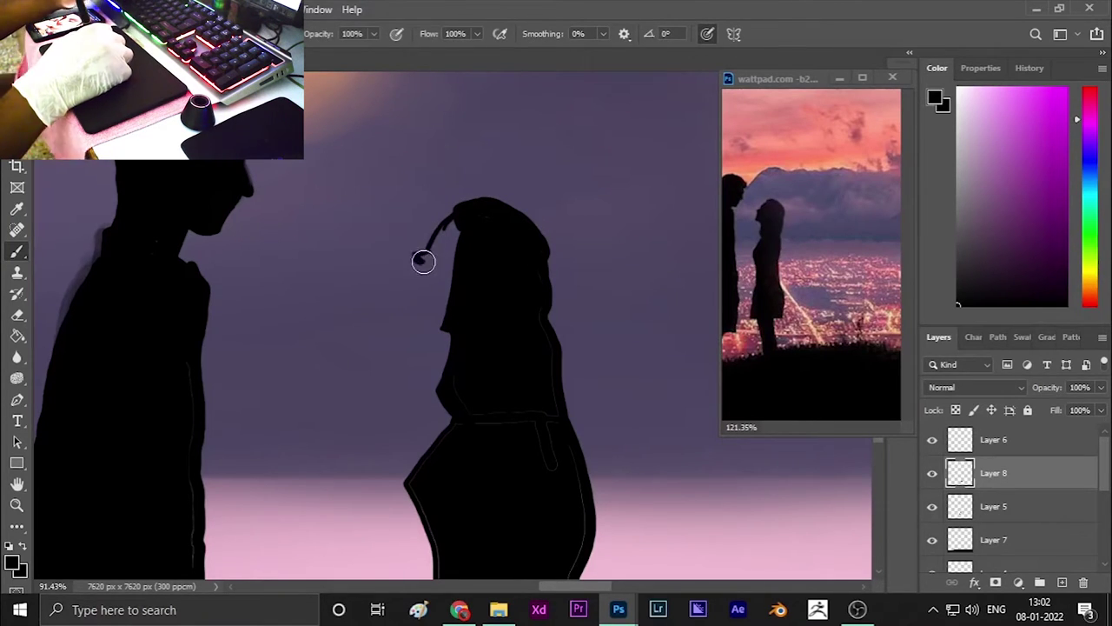
mouse_move(422, 259)
left_mouse_down()
mouse_move(412, 293)
mouse_move(452, 335)
left_mouse_up()
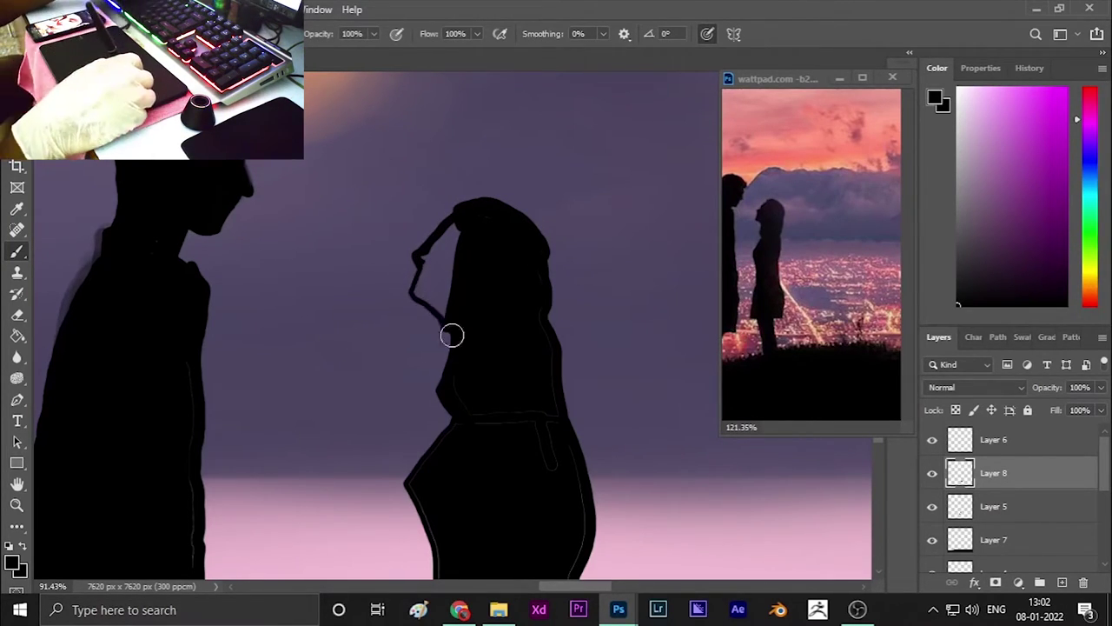
key("g")
left_click(441, 305)
Darken and tidy the girl's right-side edge with brush and eraser.
key("e")
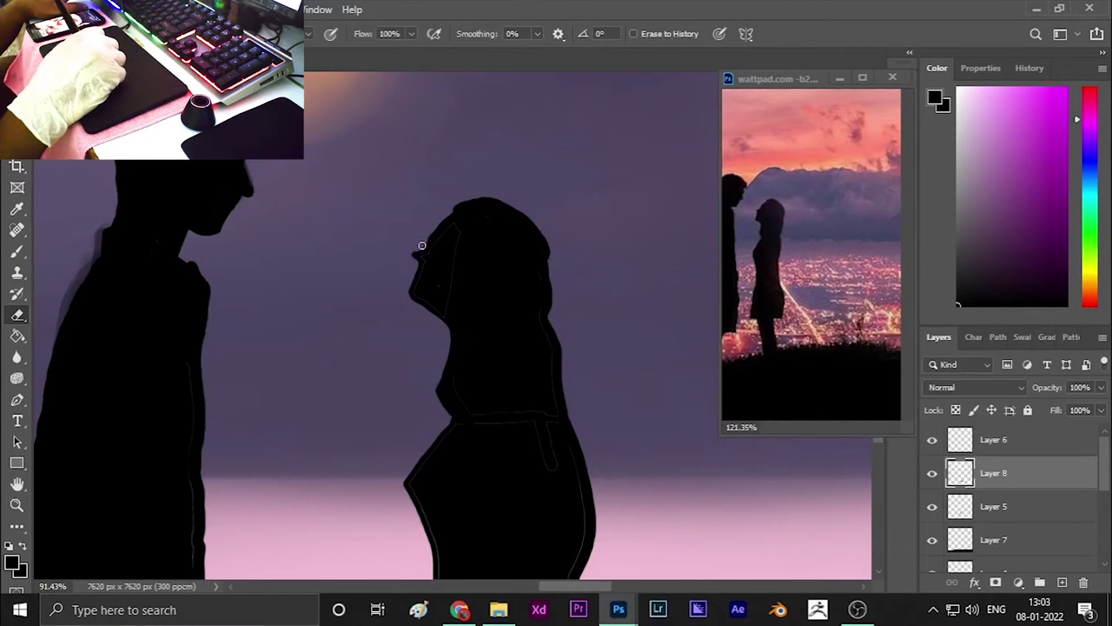
scroll(415, 364, "down", 5)
scroll(425, 357, "up", 5)
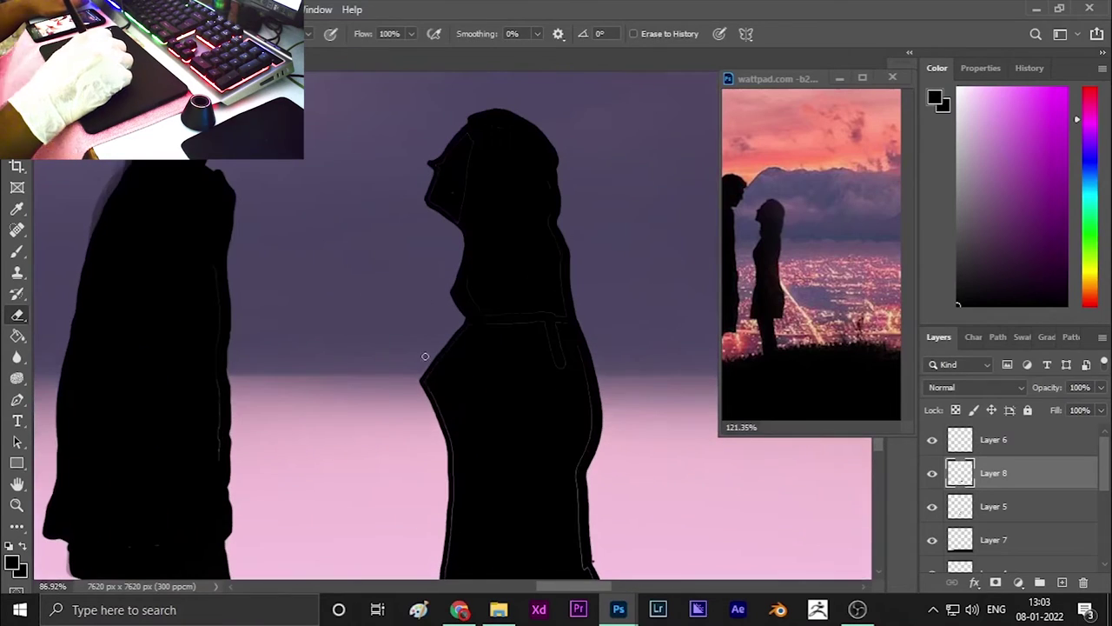
key("b")
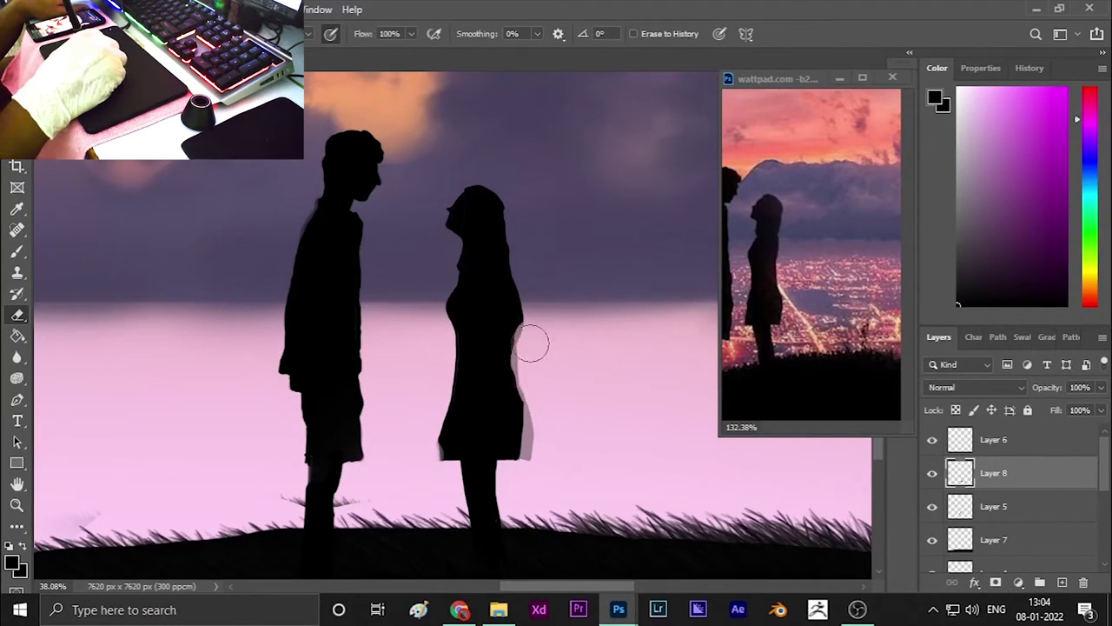
key("b")
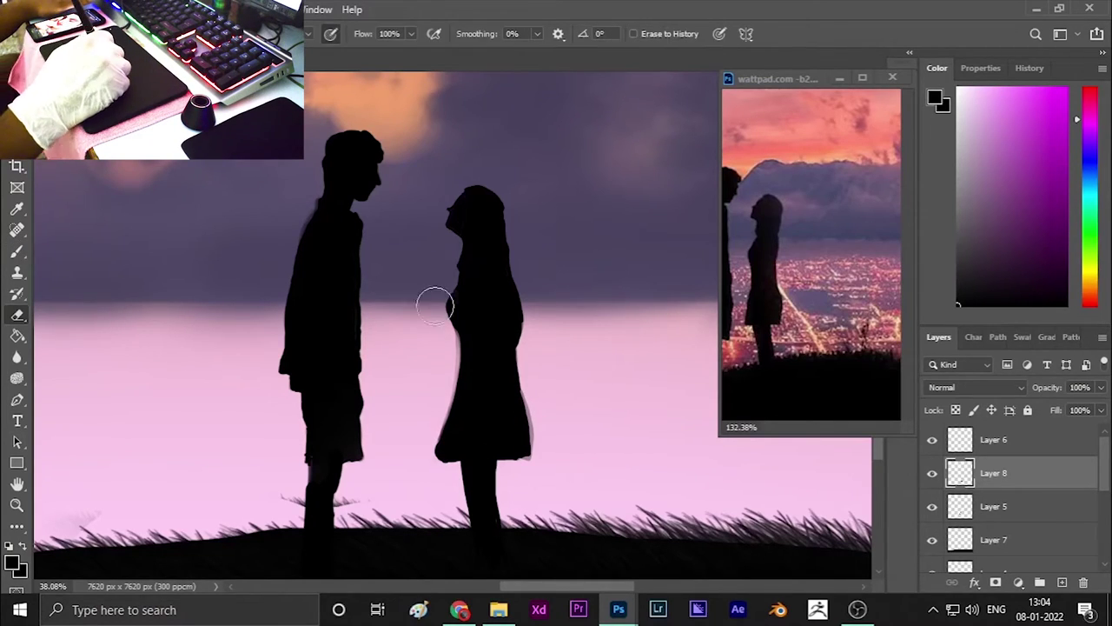
left_click_drag(509, 315, 510, 280)
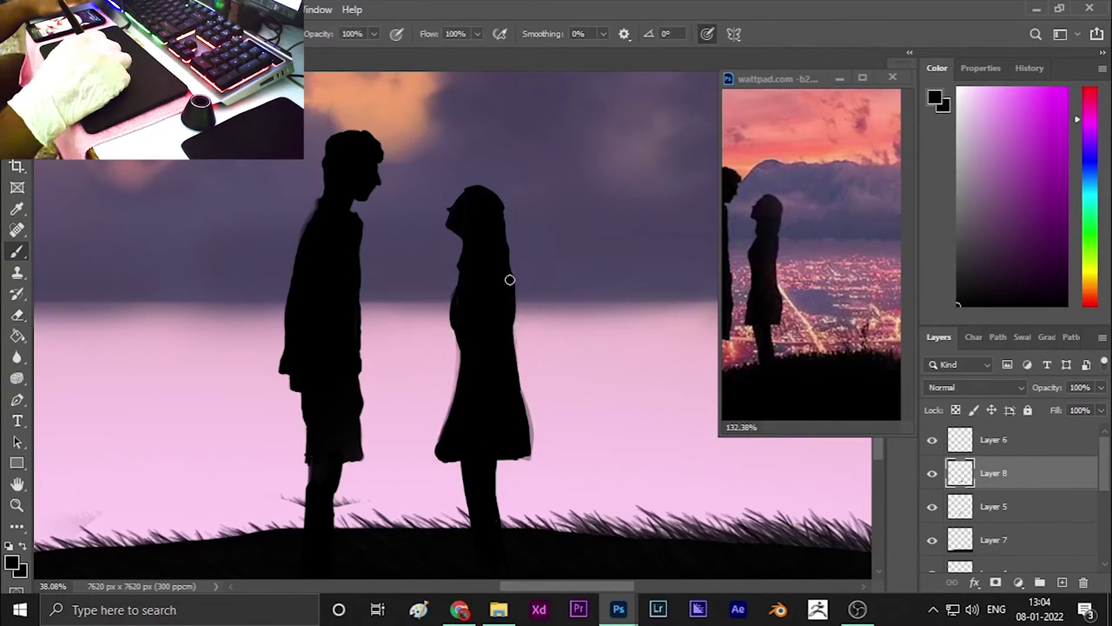
key("e")
scroll(487, 330, "down", 2)
Darken the girl's leg with the brush.
scroll(498, 471, "down", 3)
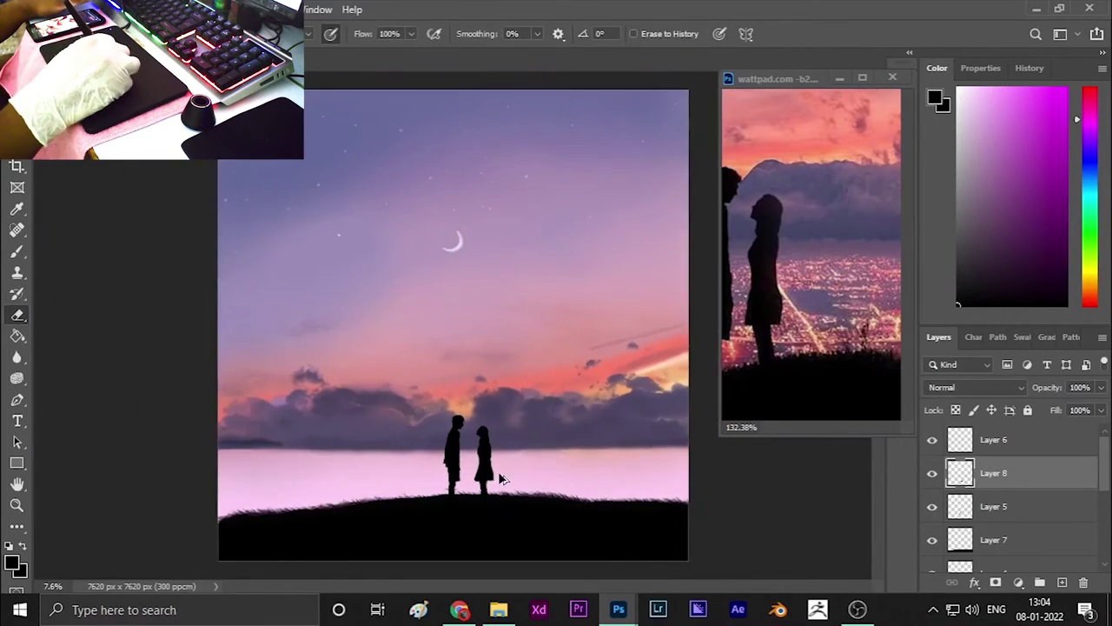
scroll(498, 471, "up", 4)
scroll(493, 485, "up", 1)
key("b")
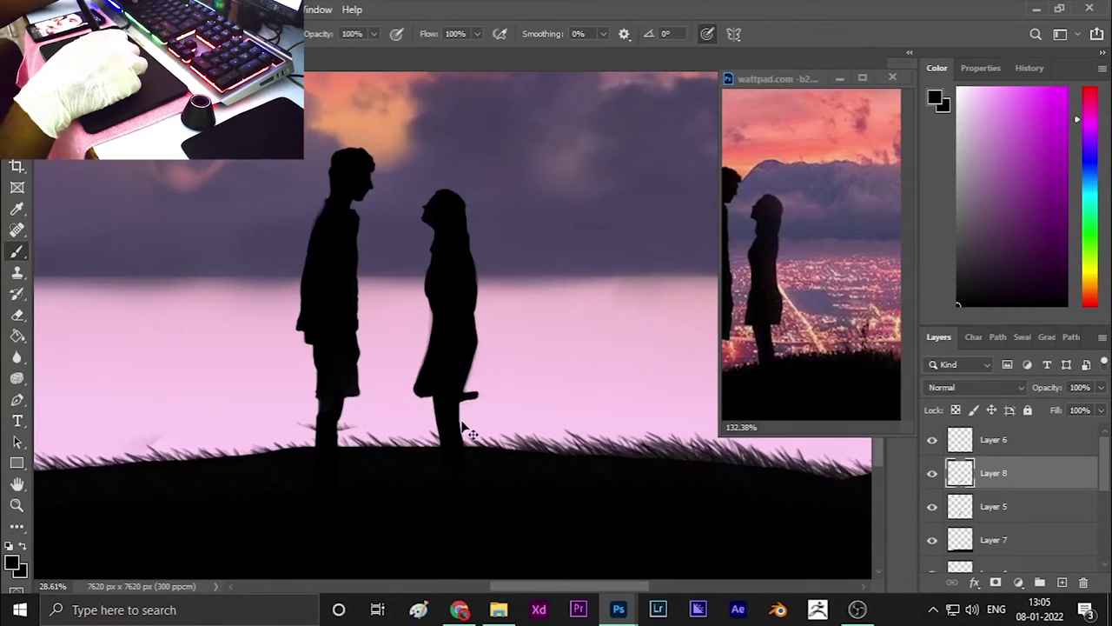
key("g")
key("b")
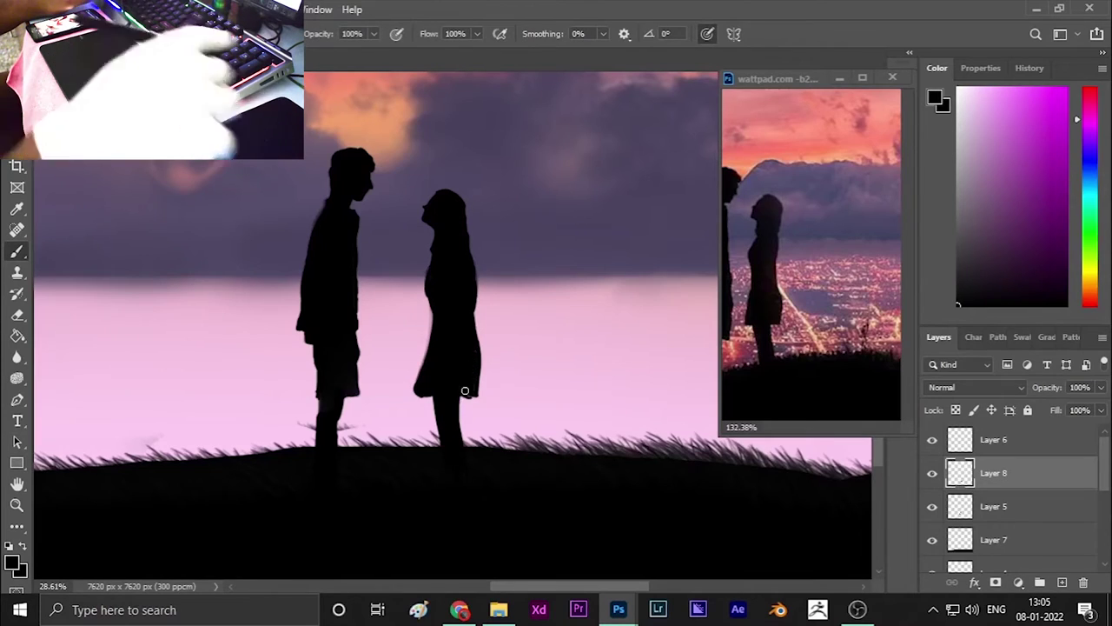
left_click_drag(464, 395, 463, 447)
scroll(472, 496, "down", 4)
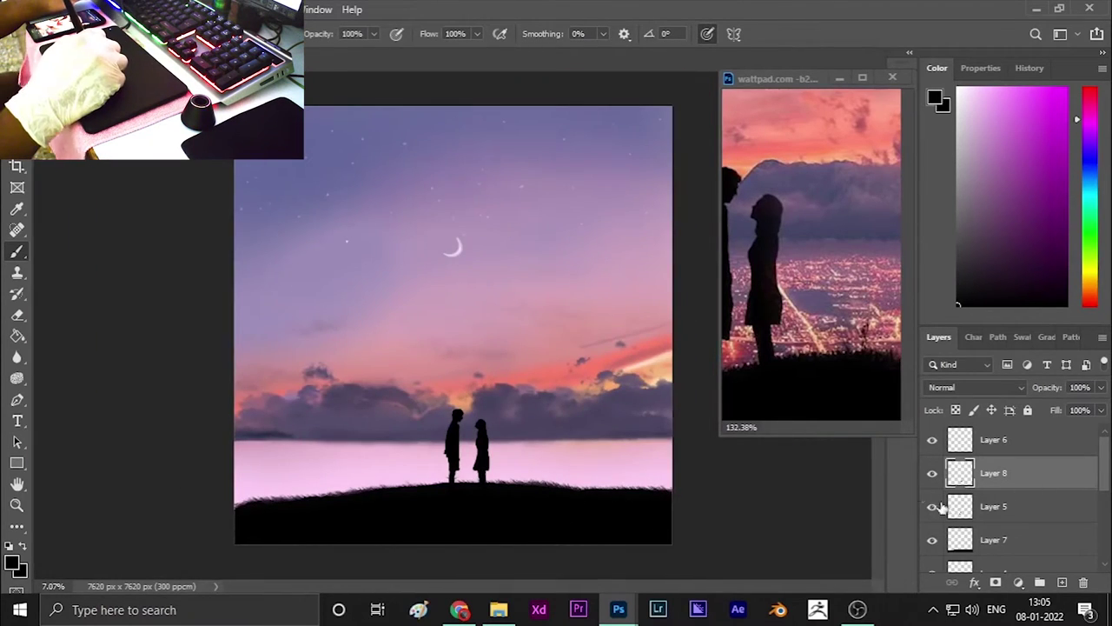
Reposition the boy's layer slightly to adjust the couple's spacing.
key("v")
left_click(427, 454)
mouse_move(426, 454)
left_mouse_down()
mouse_move(467, 470)
mouse_move(480, 435)
left_mouse_up()
key("Return")
Refine the silhouettes' edges, alternating between brush and eraser.
key("b")
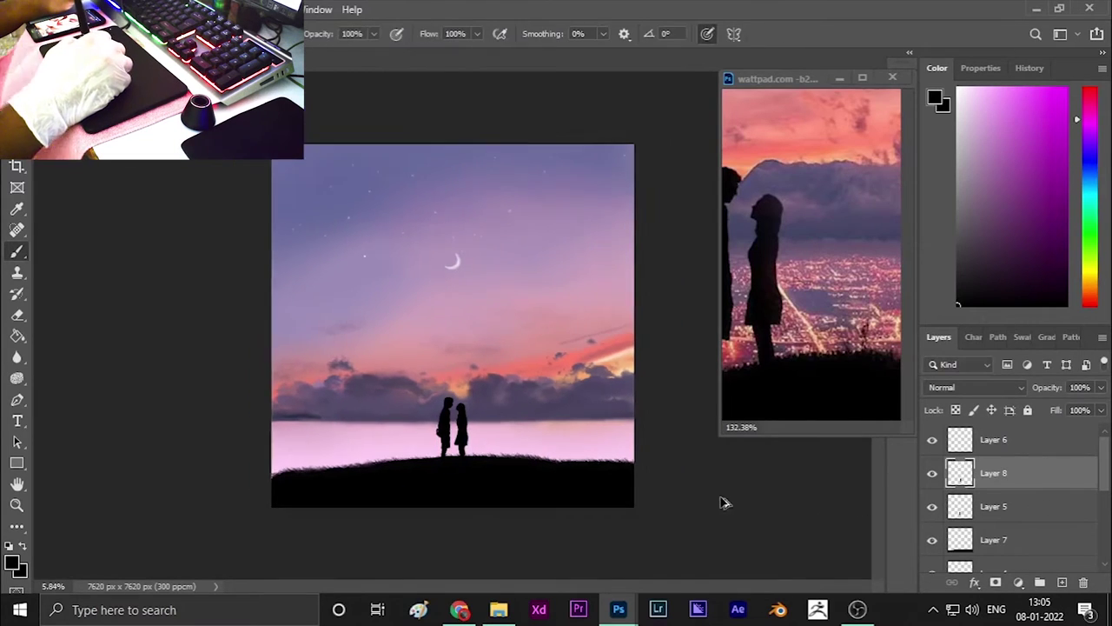
scroll(477, 442, "up", 2)
scroll(476, 442, "up", 10)
key("e")
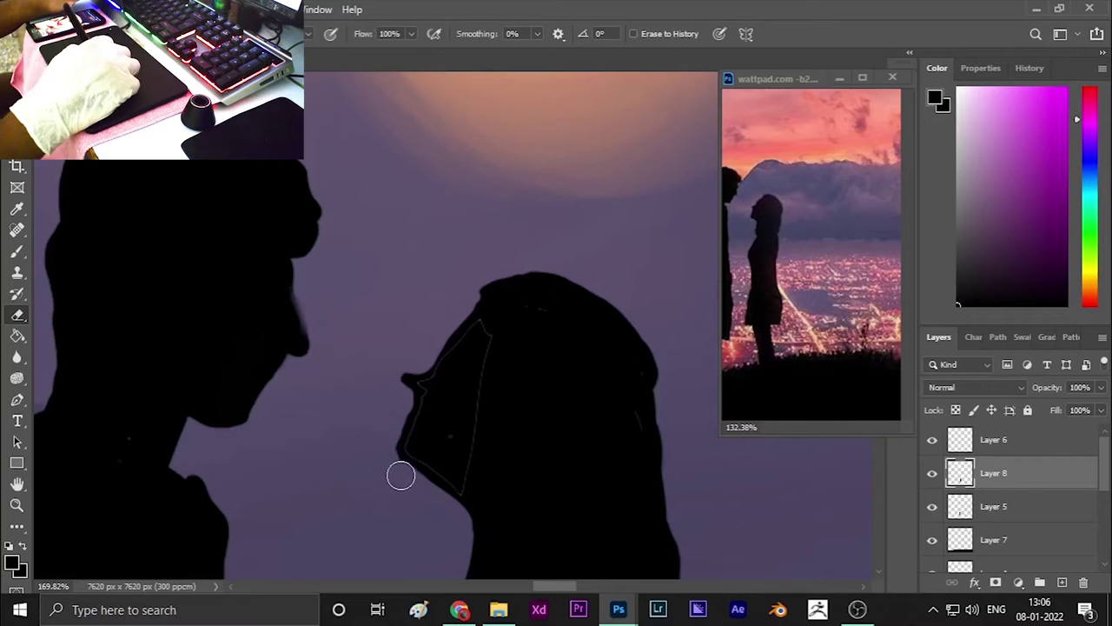
scroll(672, 457, "down", 5)
scroll(702, 465, "down", 4)
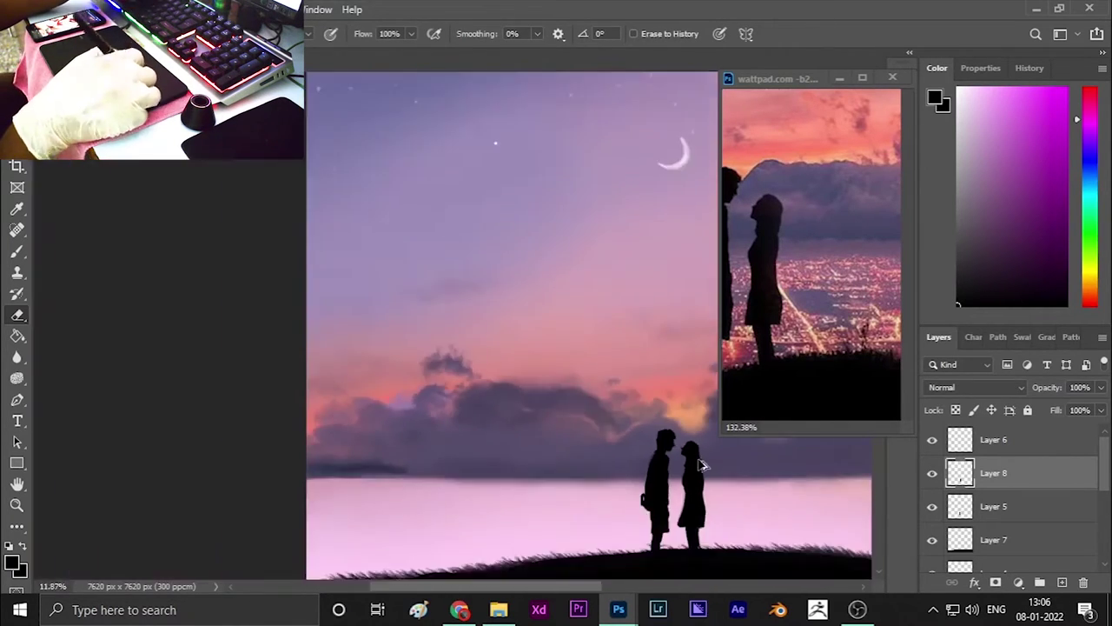
scroll(479, 303, "up", 10)
key("b")
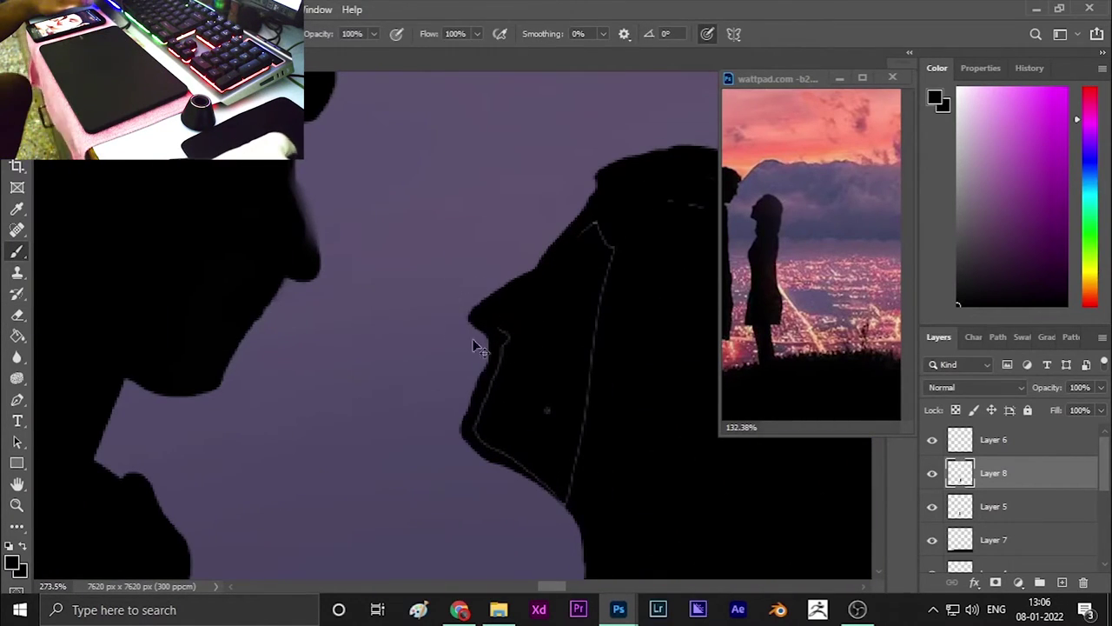
scroll(651, 365, "down", 2)
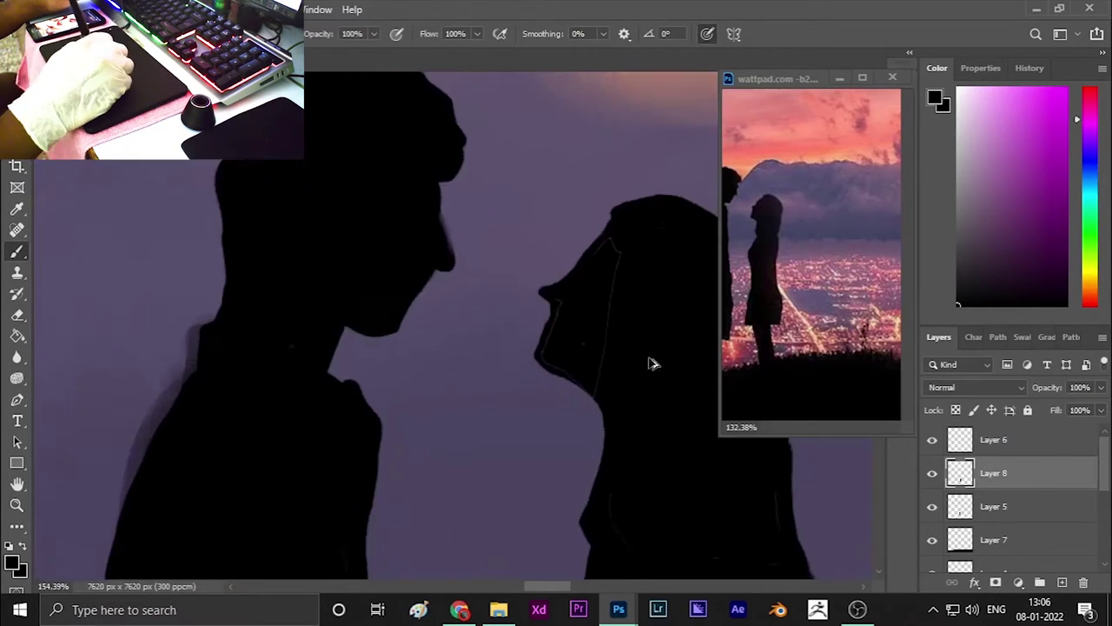
scroll(651, 365, "down", 4)
scroll(508, 285, "up", 5)
Hide Layer 5 and erase the leftover black scribble.
left_click(933, 506)
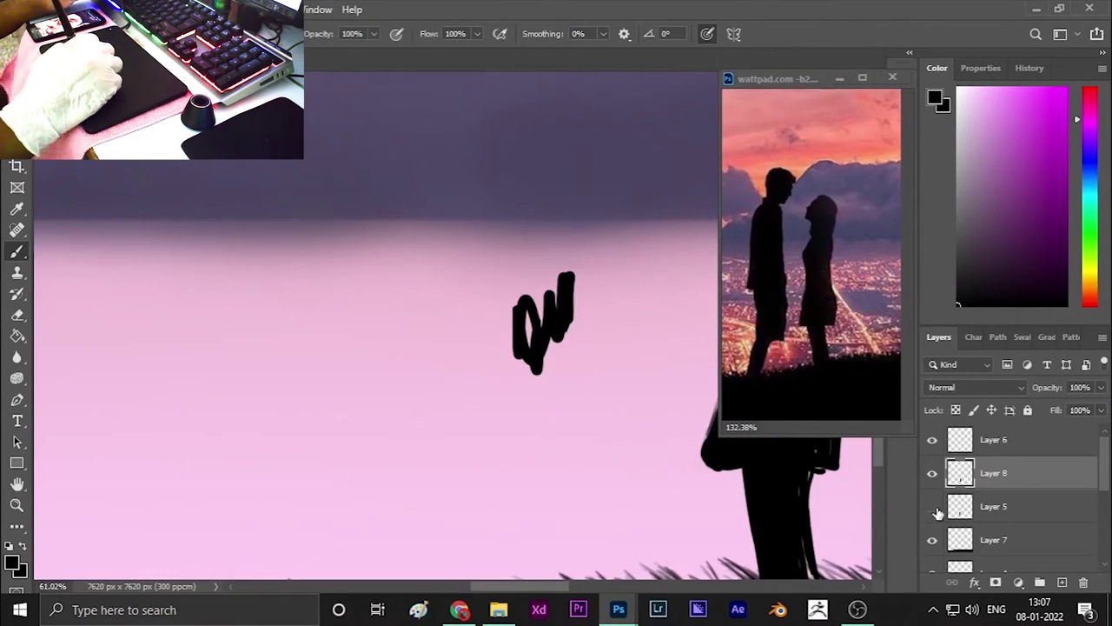
key("e")
left_click_drag(526, 304, 536, 365)
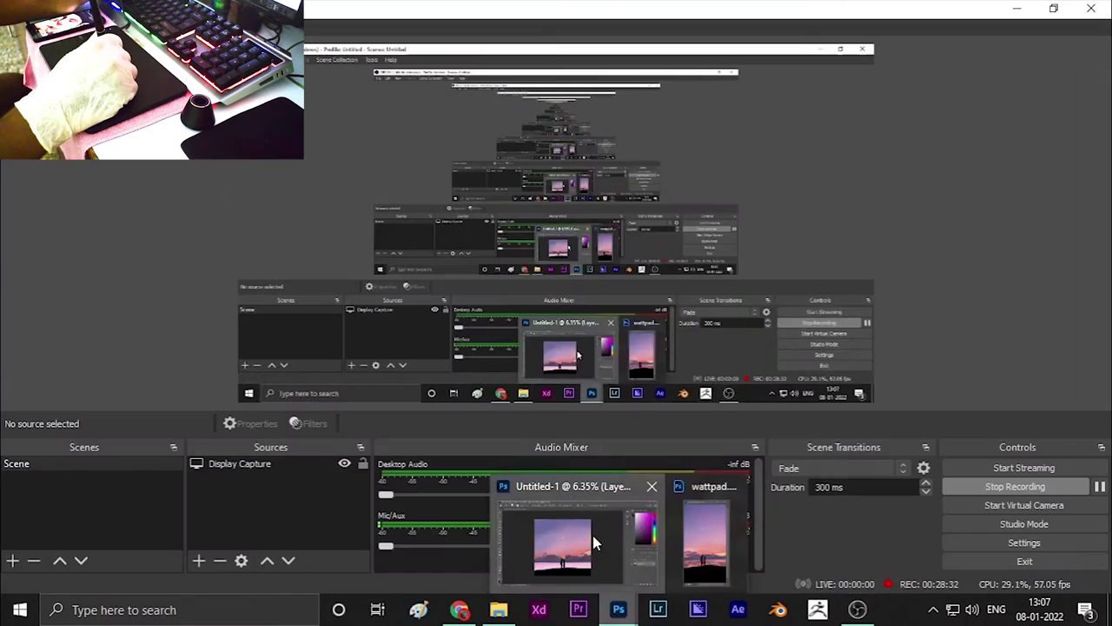
mouse_move(618, 609)
left_click(592, 535)
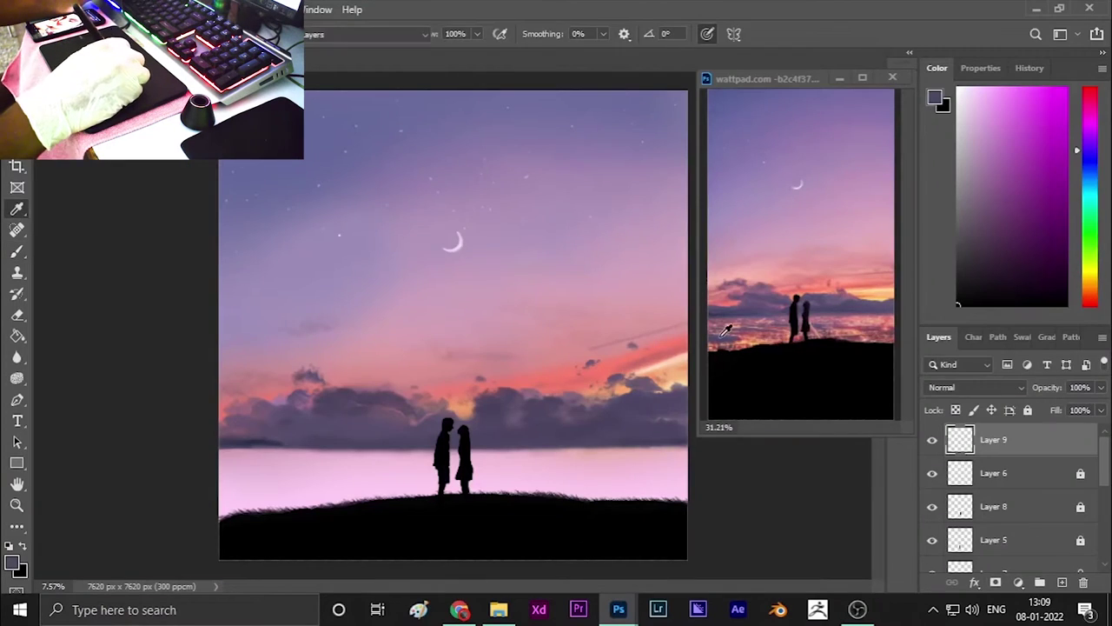
Paint a pale reflection patch at the water's lower left and stretch it wider.
key("[")
key("[")
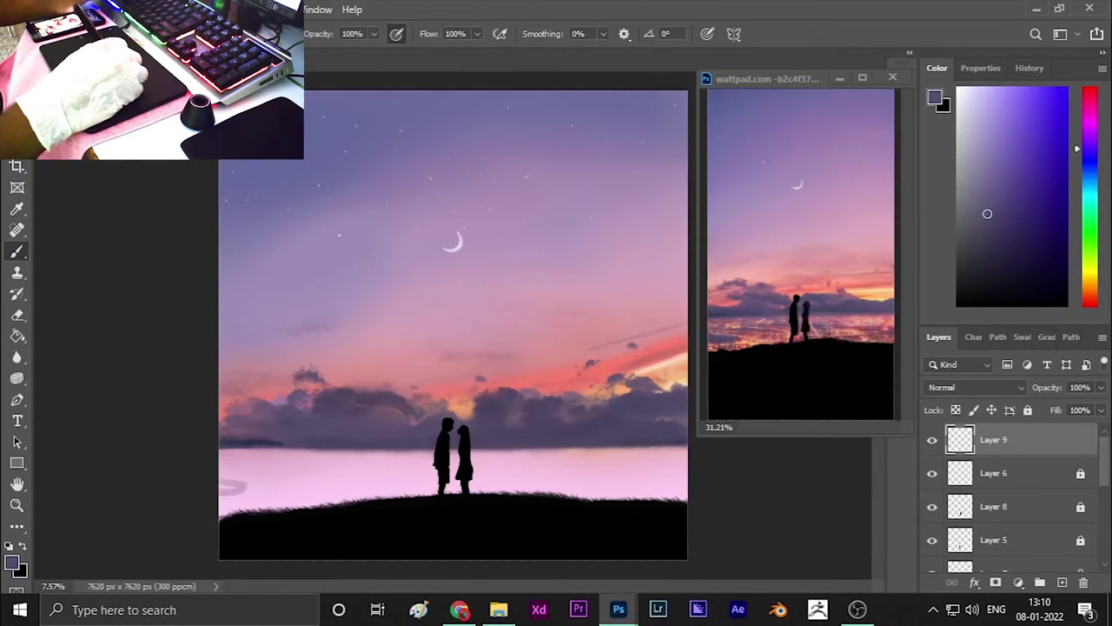
left_click_drag(282, 478, 222, 486)
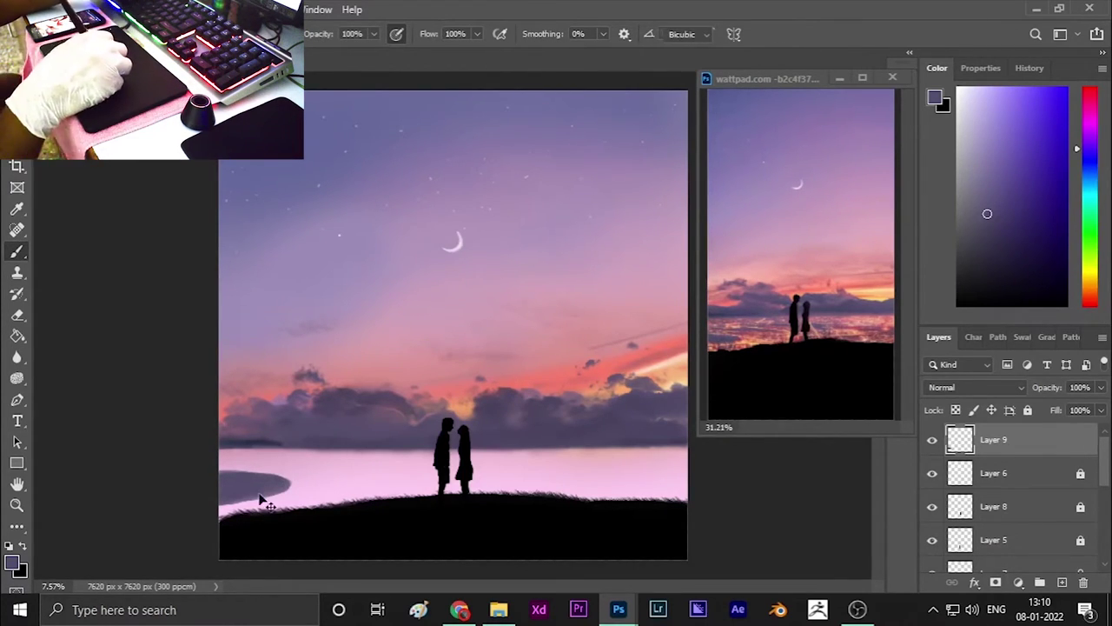
key("ctrl+t")
left_click_drag(290, 511, 322, 491)
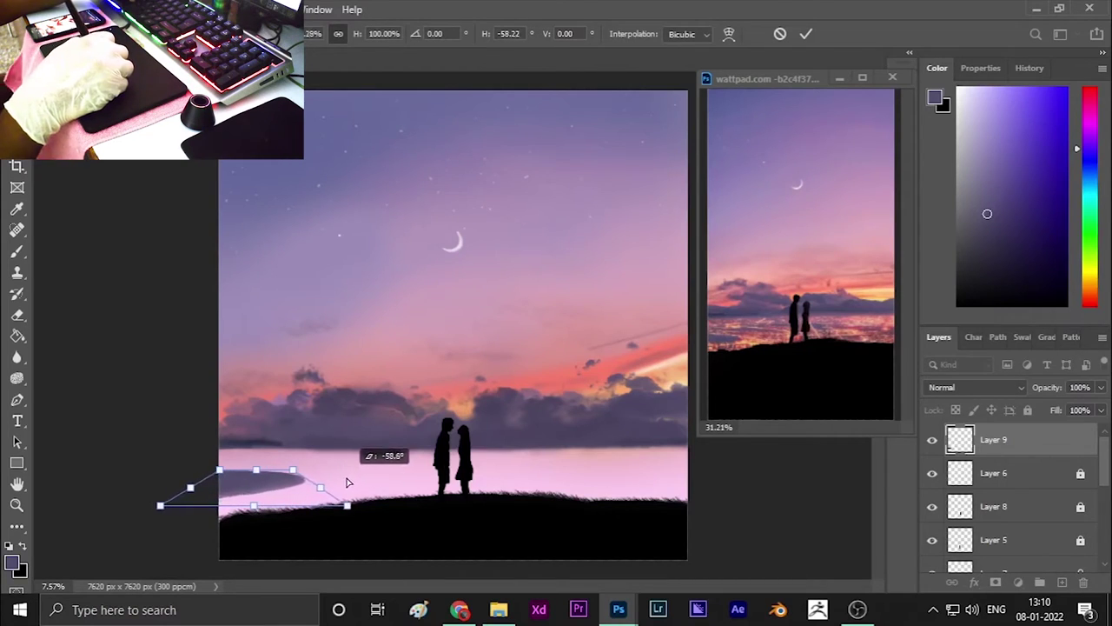
key("Return")
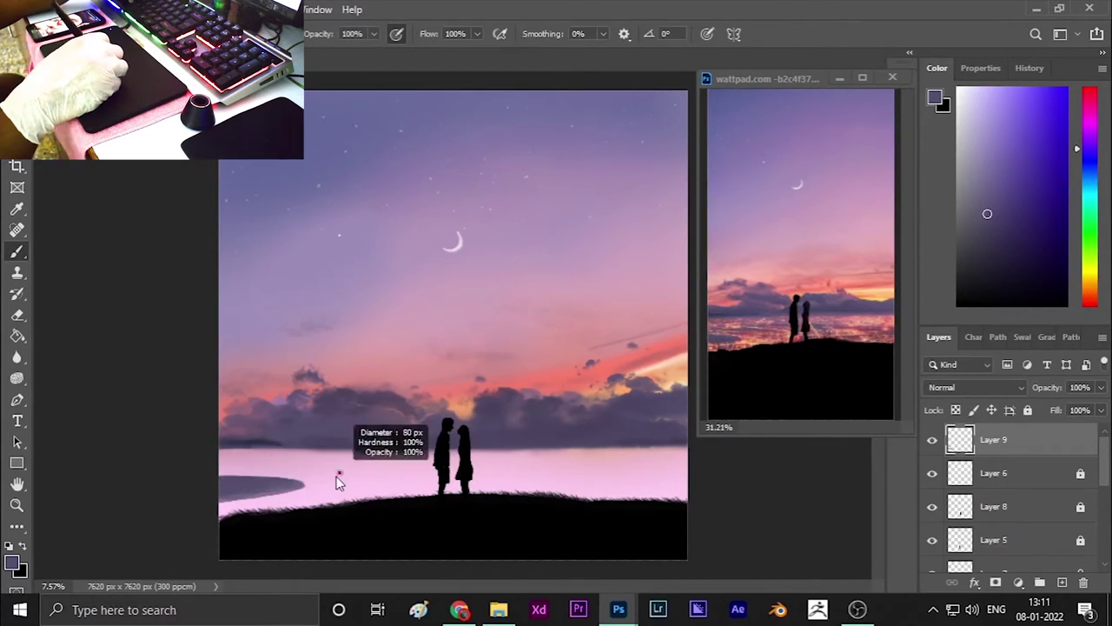
Lasso a thin strip on the water and fill it dark purple, moving Layer 9 below Layer 5.
key("l")
left_click_drag(296, 467, 338, 471)
key("b")
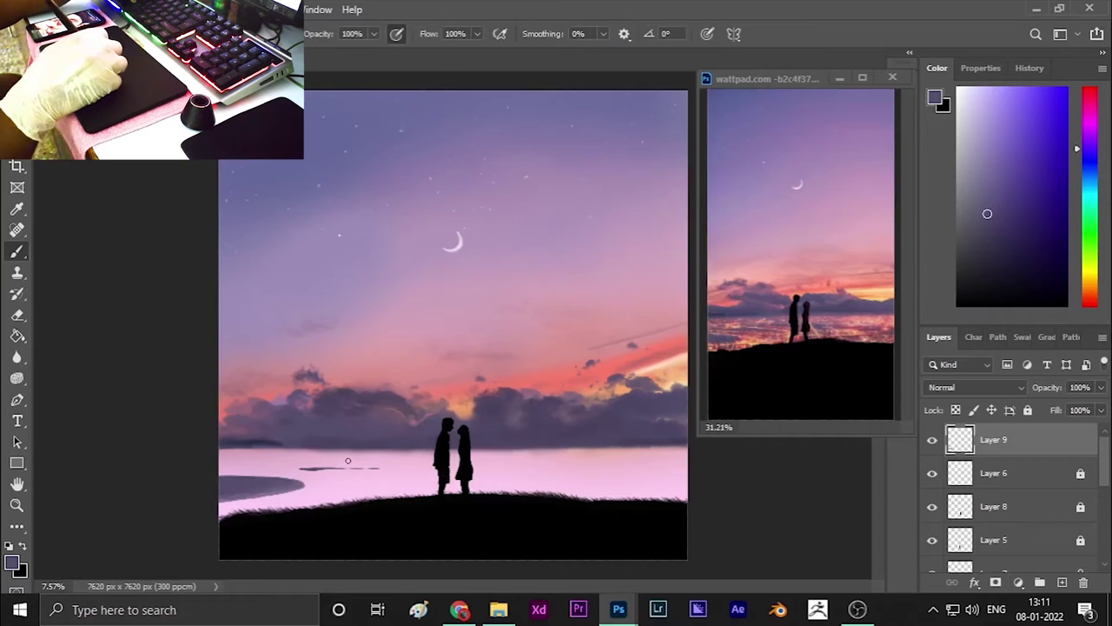
key("l")
key("ctrl+[")
key("ctrl+[")
key("ctrl+[")
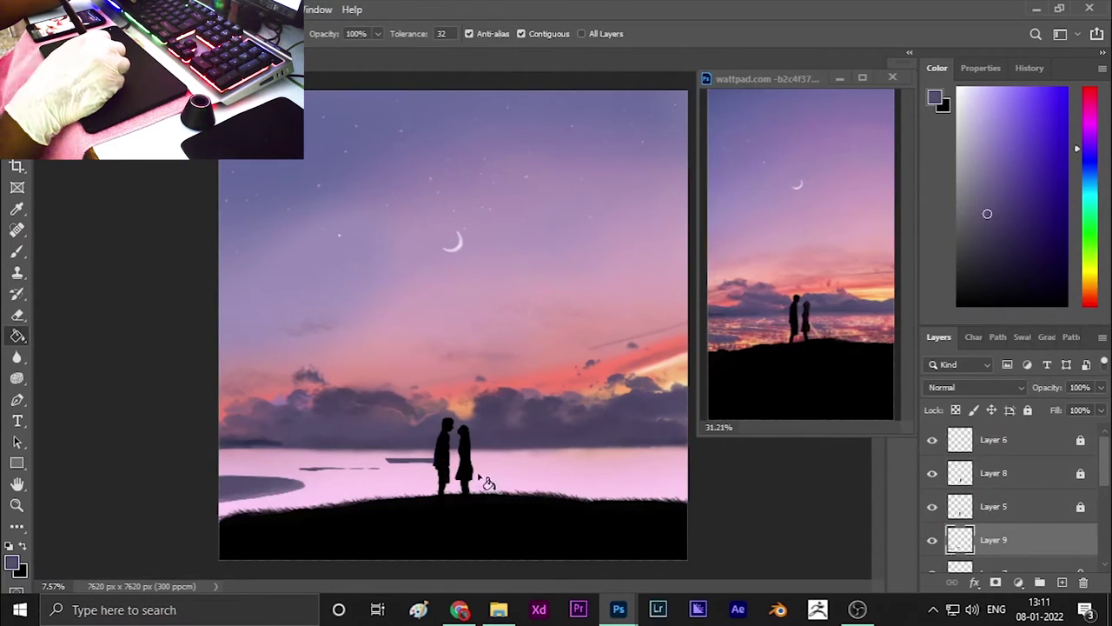
key("g")
left_click(501, 465)
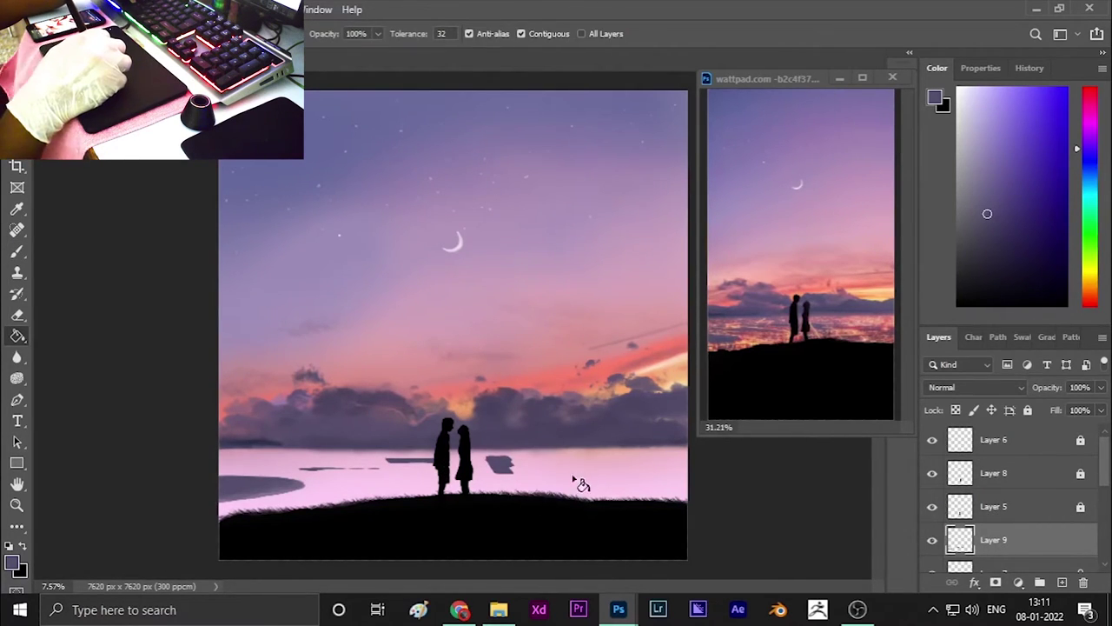
Sample an orange from the reference image, pick a smaller brush and move Layer 9 lower.
key("b")
right_click(622, 474, "alt")
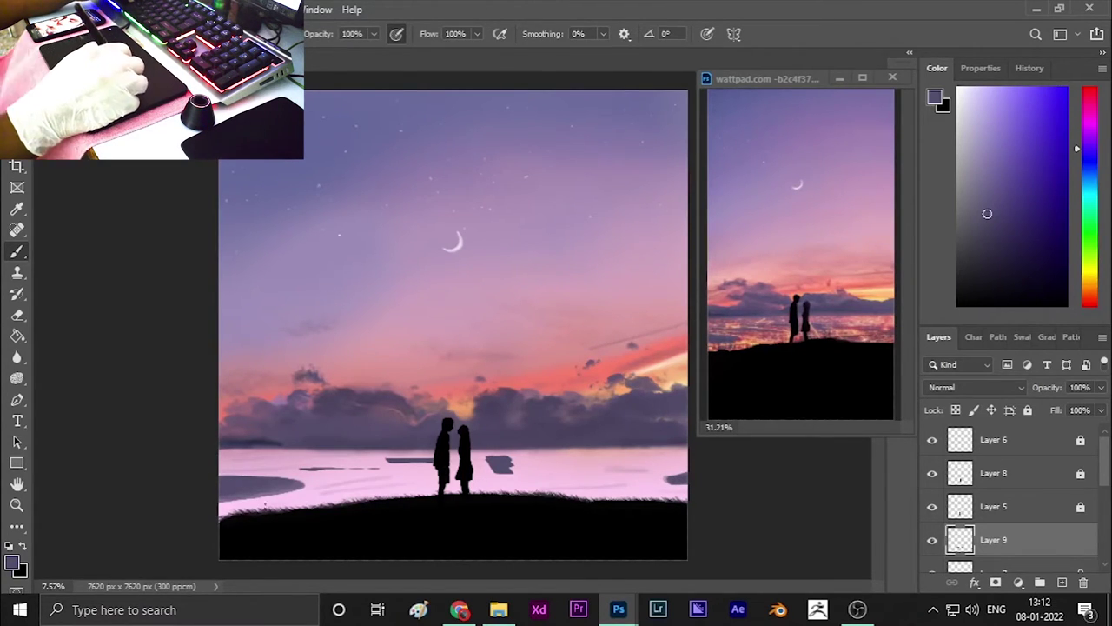
left_click(799, 293, "alt")
scroll(859, 330, "up", 3)
scroll(878, 326, "up", 2)
key("ctrl+0")
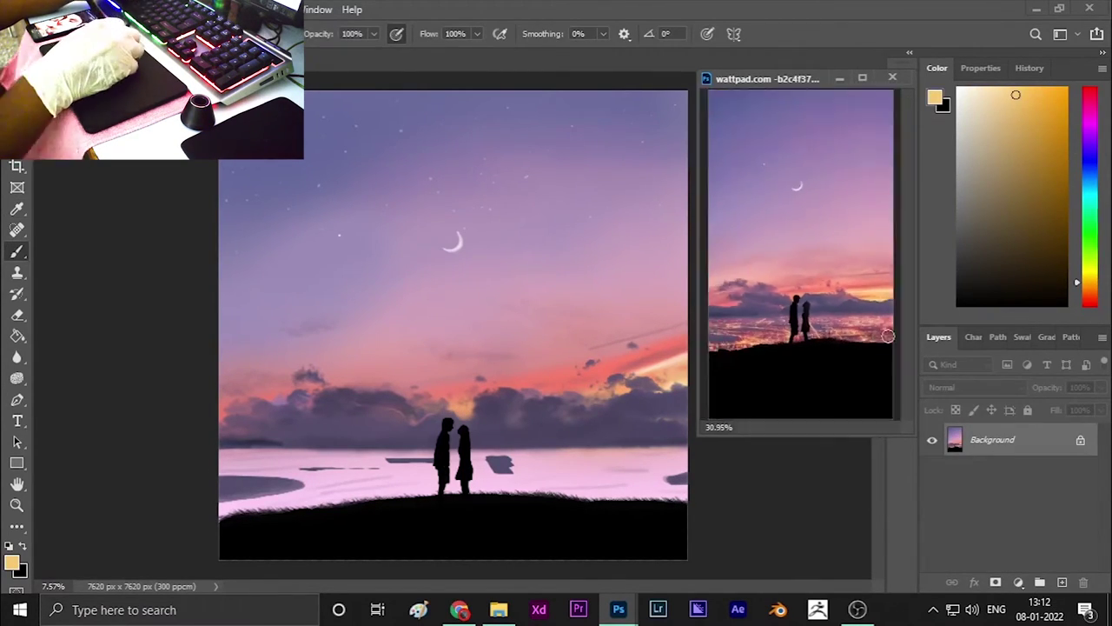
left_click(800, 174, "alt")
right_click(276, 474)
left_click(276, 474)
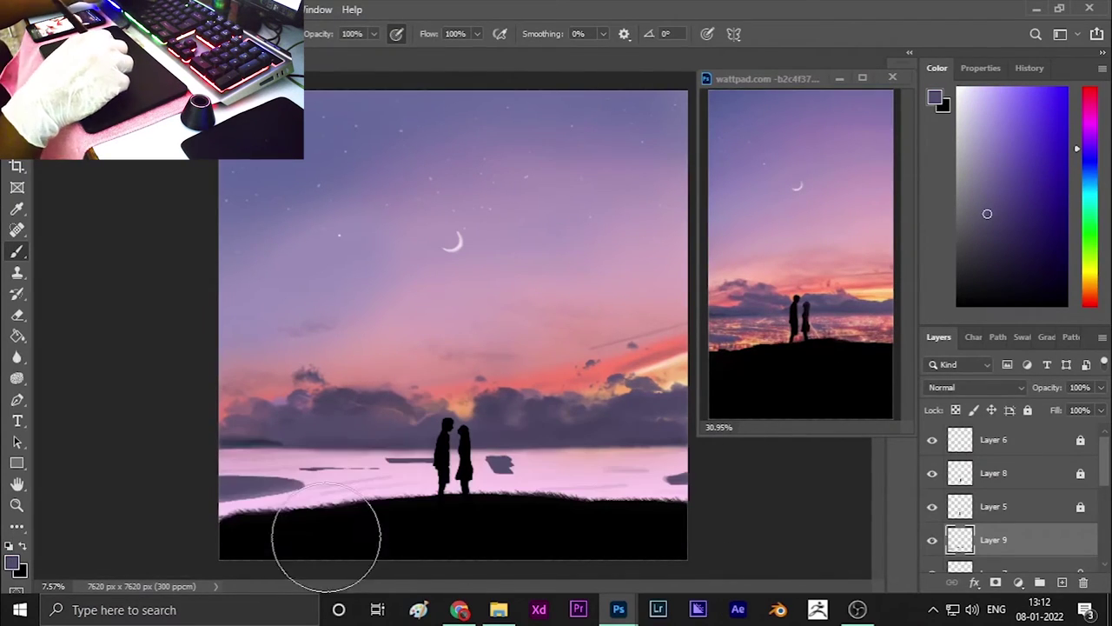
key("ctrl+bracketleft")
key("ctrl+bracketleft")
key("ctrl+bracketleft")
key("ctrl+bracketleft")
Paint soft purple strokes across the water on new Layer 10, placed beneath Layer 1.
scroll(1106, 532, "down", 3)
mouse_move(391, 487)
left_mouse_down()
mouse_move(248, 484)
mouse_move(434, 483)
left_mouse_up()
mouse_move(513, 478)
left_mouse_down()
mouse_move(687, 474)
mouse_move(219, 487)
left_mouse_up()
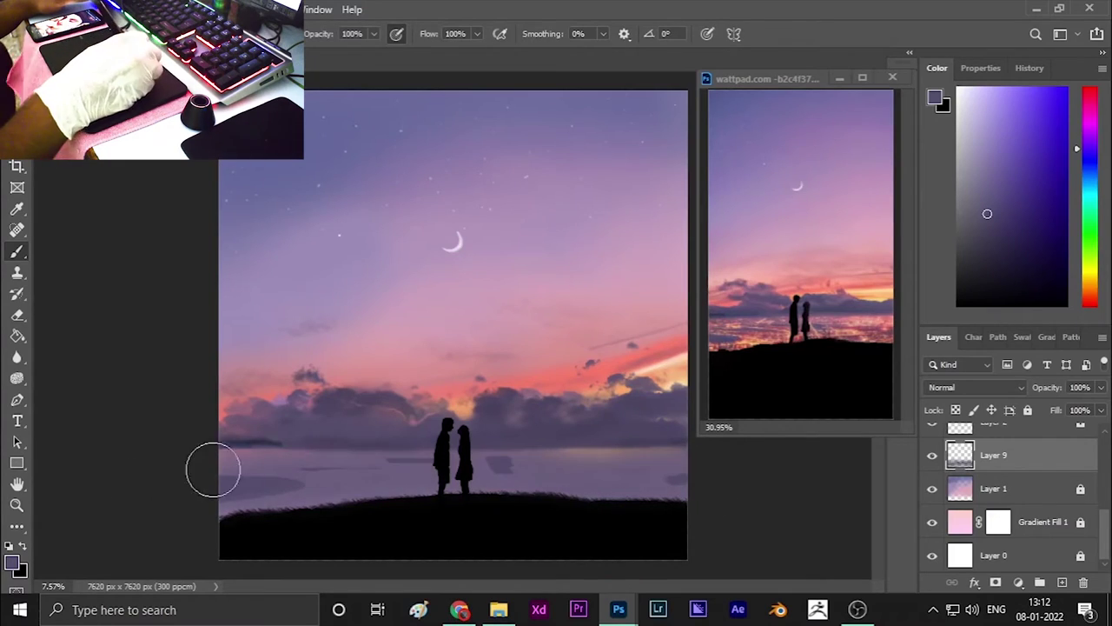
key("ctrl+shift+alt+n")
left_click_drag(677, 470, 226, 486)
left_click_drag(1043, 455, 1059, 503)
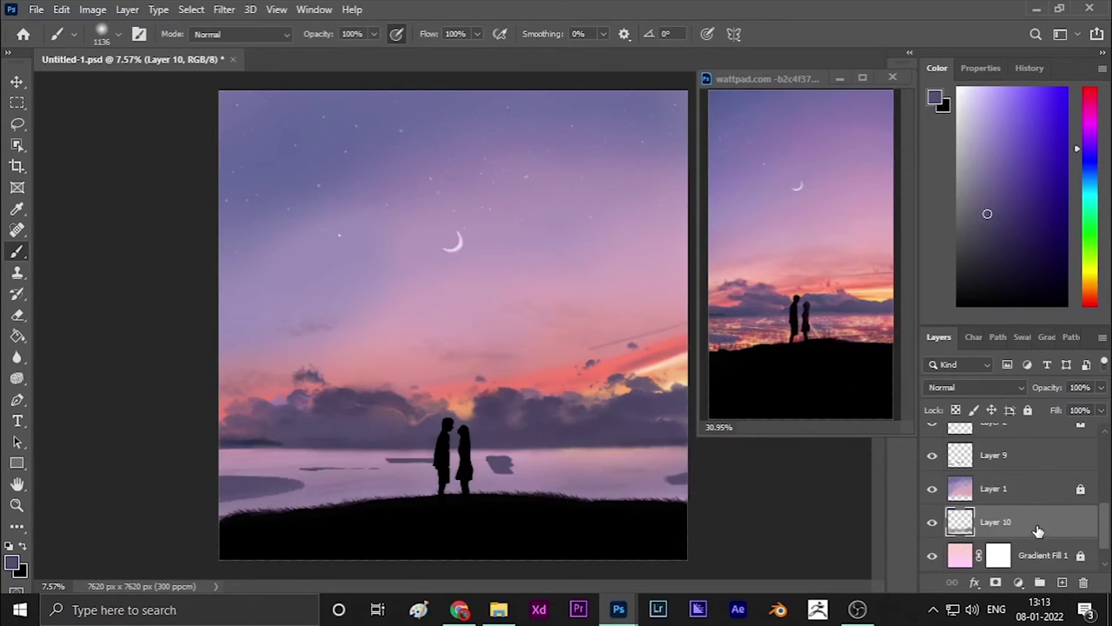
Sample a pink from the reference image's city lights, then return to the brush.
left_click(807, 368)
scroll(806, 369, "up", 3)
scroll(807, 373, "down", 2)
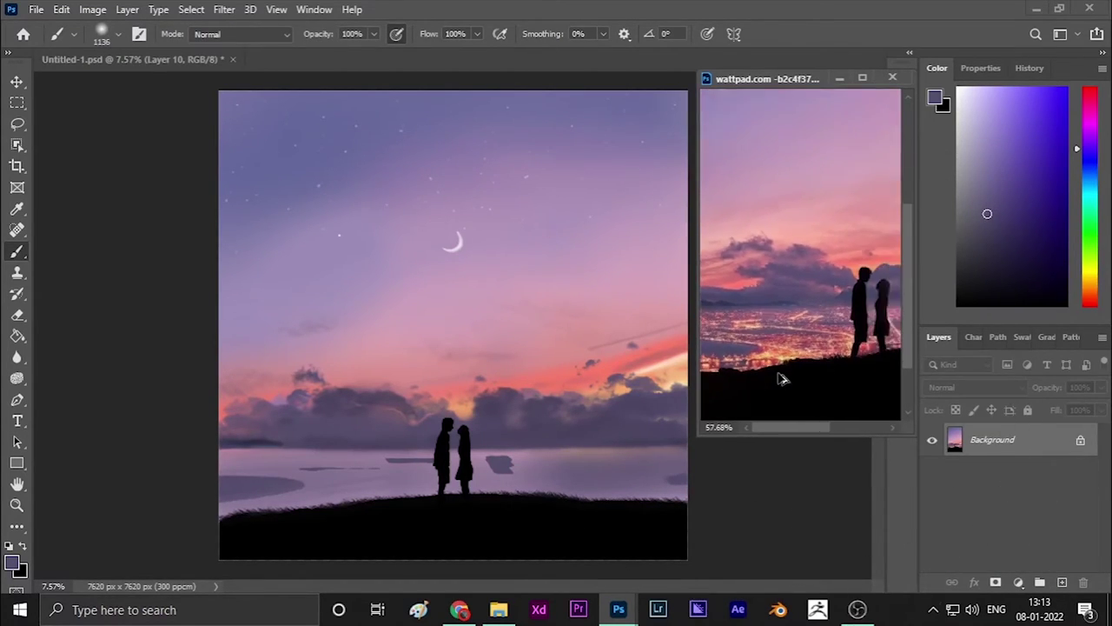
scroll(796, 374, "up", 5)
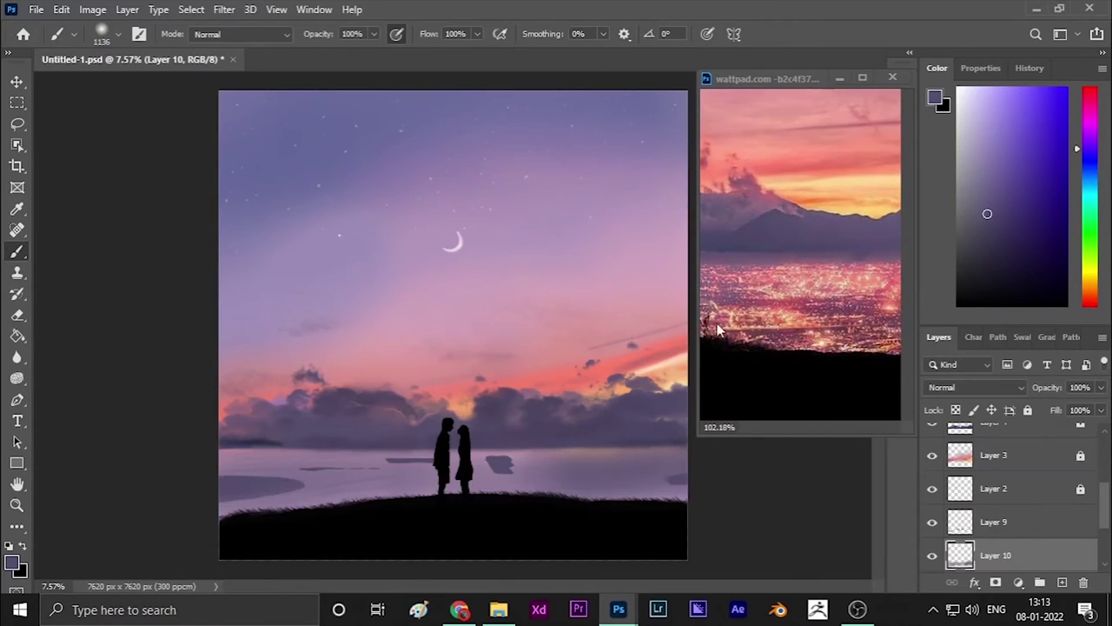
key("i")
left_click_drag(795, 335, 839, 323)
key("b")
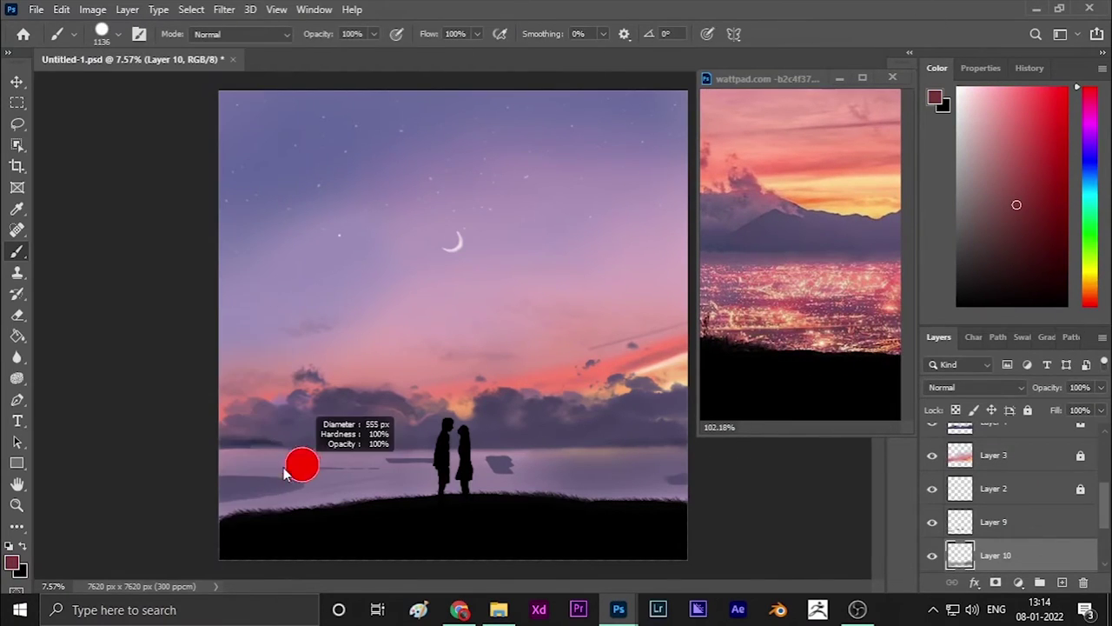
Brush pink and bluish streaks on the water, undo them, and add a new empty layer.
left_click_drag(623, 469, 662, 476)
left_click(825, 191)
scroll(854, 220, "down", 5)
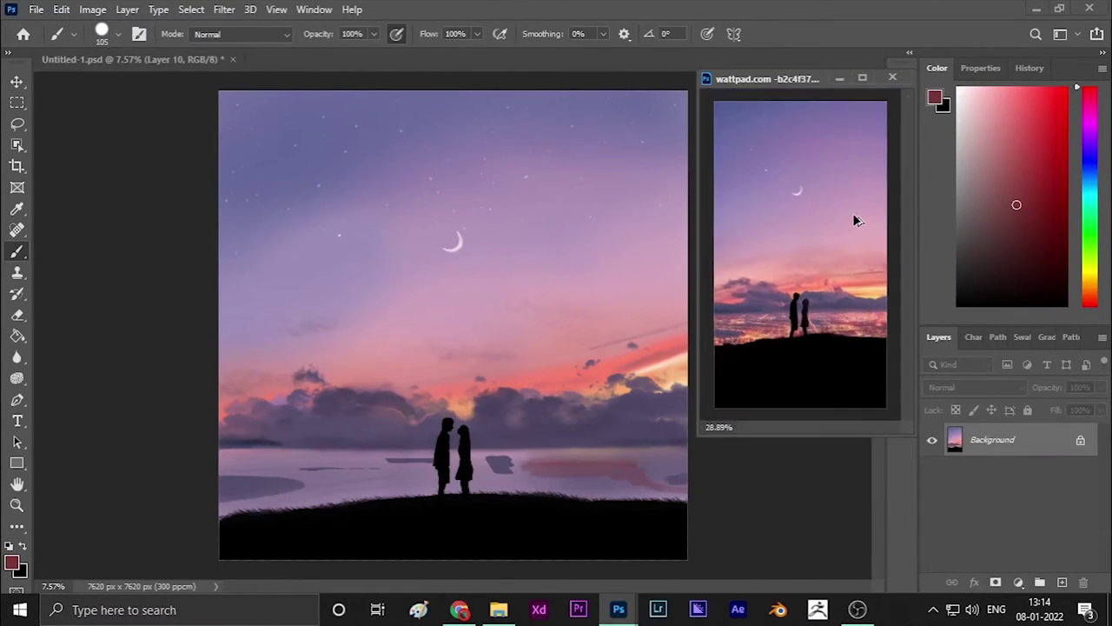
mouse_move(555, 484)
left_mouse_down()
mouse_move(529, 461)
mouse_move(348, 477)
mouse_move(284, 495)
left_mouse_up()
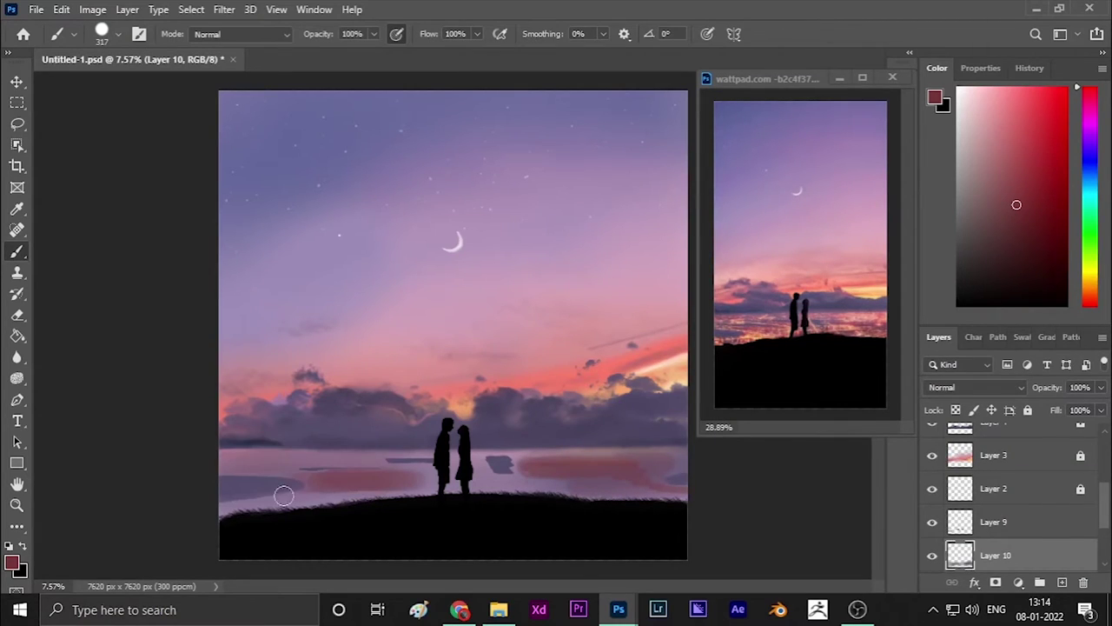
mouse_move(490, 463)
left_mouse_down()
mouse_move(566, 464)
mouse_move(207, 489)
left_mouse_up()
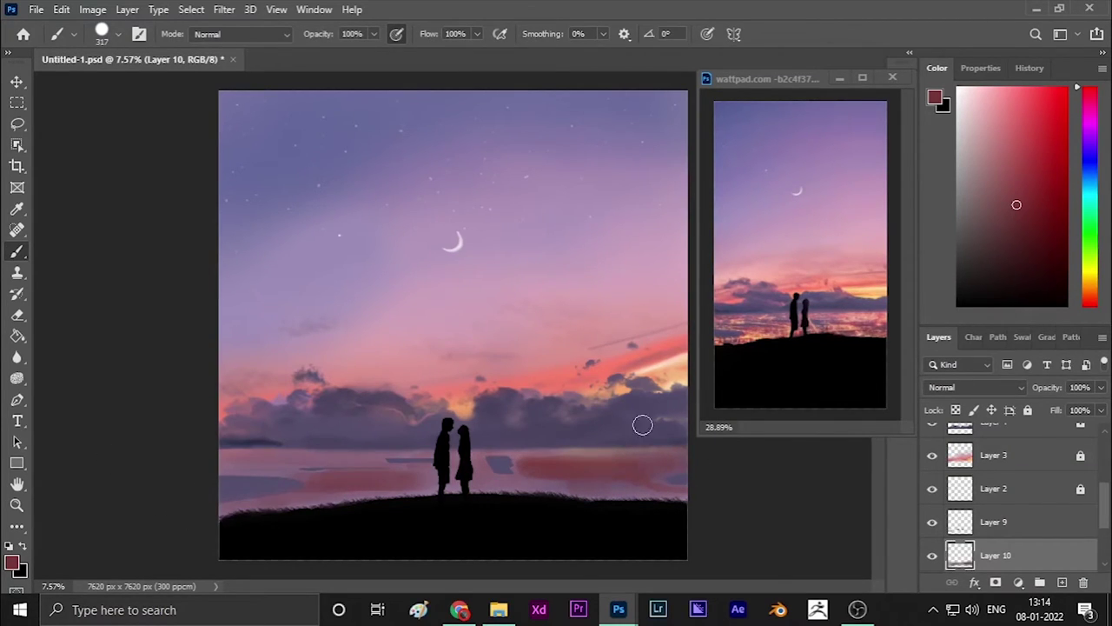
key("ctrl+z")
key("ctrl+z")
key("ctrl+z")
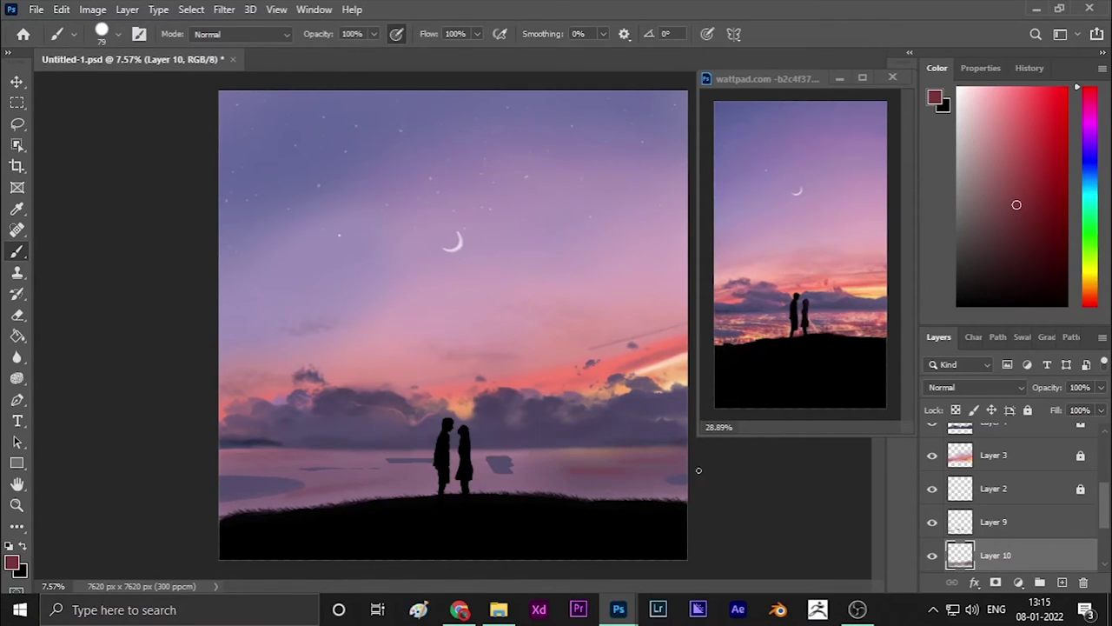
left_click(1062, 582)
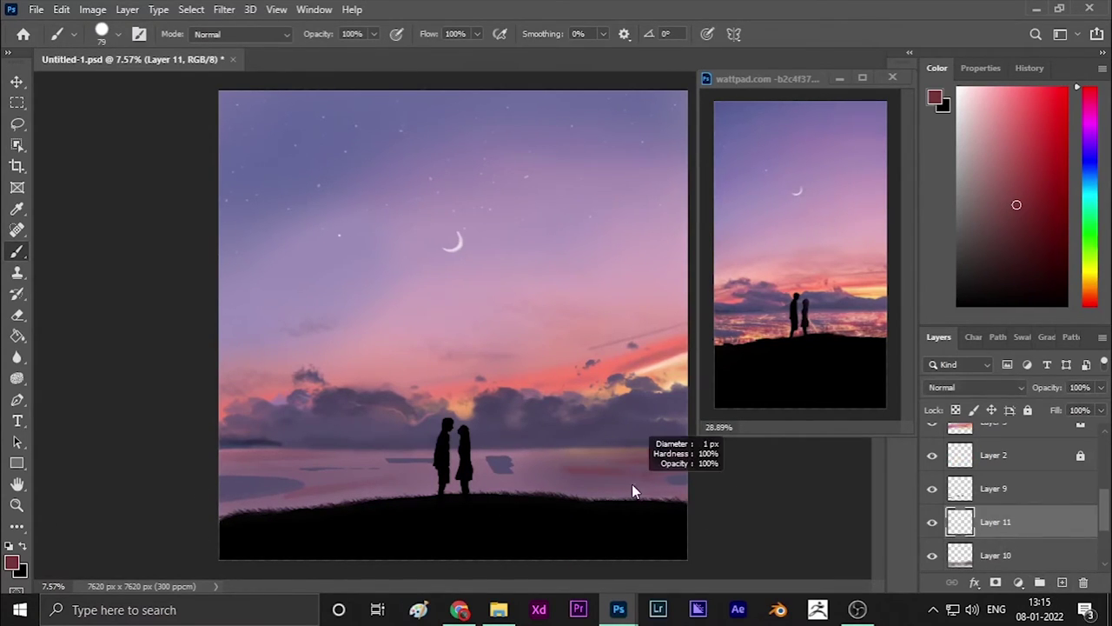
Choose the small 32 px brush and a lighter pink, then add another empty layer.
left_click(118, 34)
left_click(265, 480)
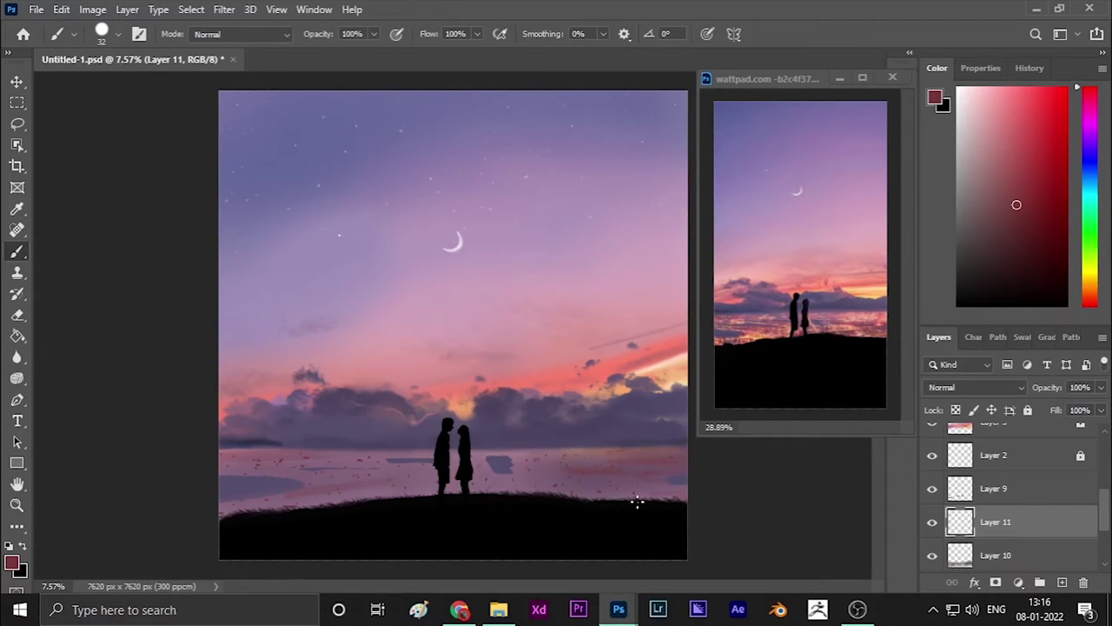
left_click(572, 473, "alt")
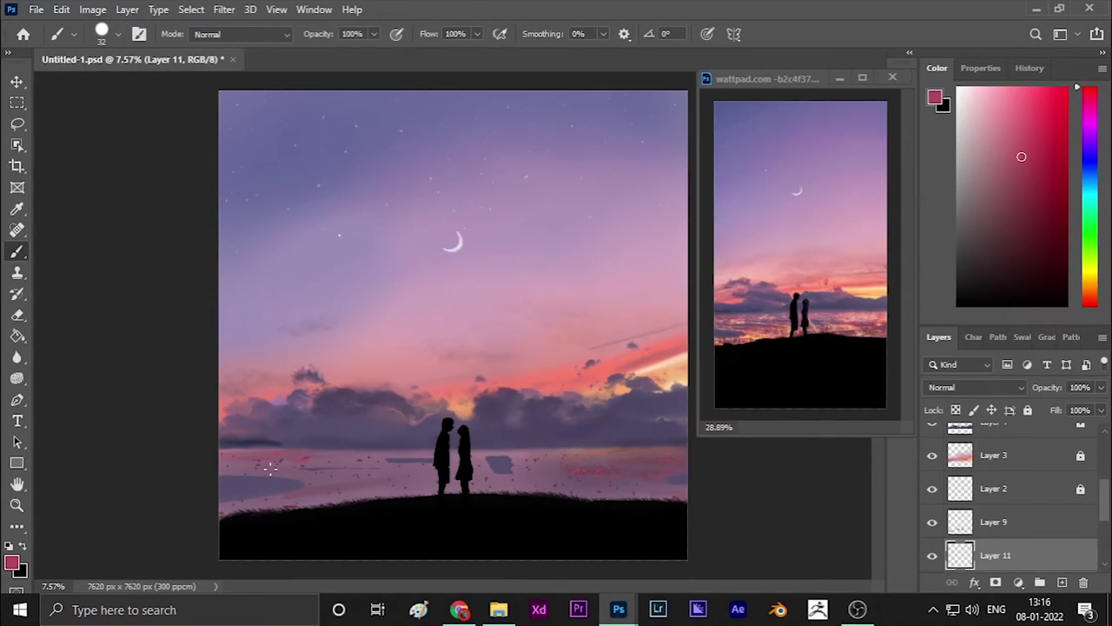
left_click(1062, 581)
left_click_drag(1034, 524, 1034, 569)
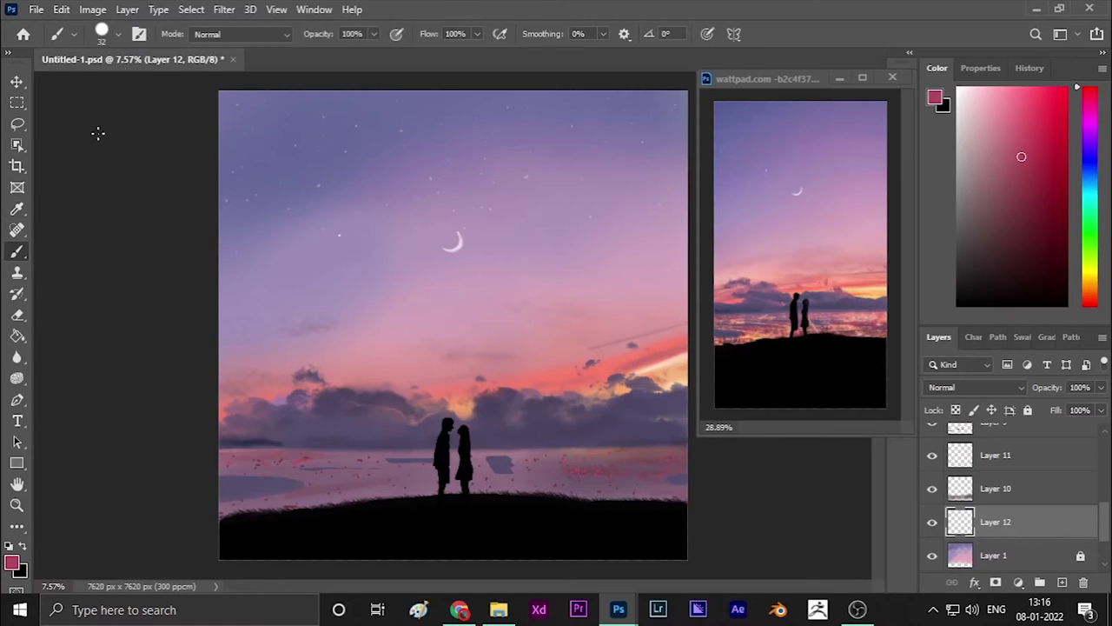
With a large soft brush, paint an orange glow from the reference onto the right-side water.
left_click_drag(586, 550, 615, 479)
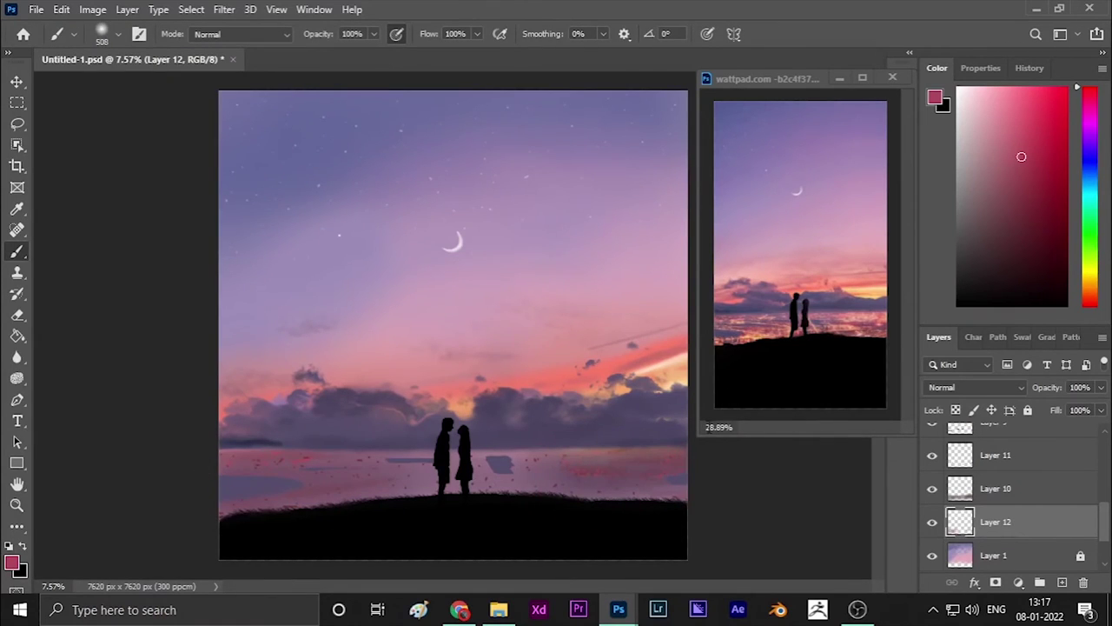
left_click(814, 323, "alt")
left_click_drag(391, 495, 252, 487)
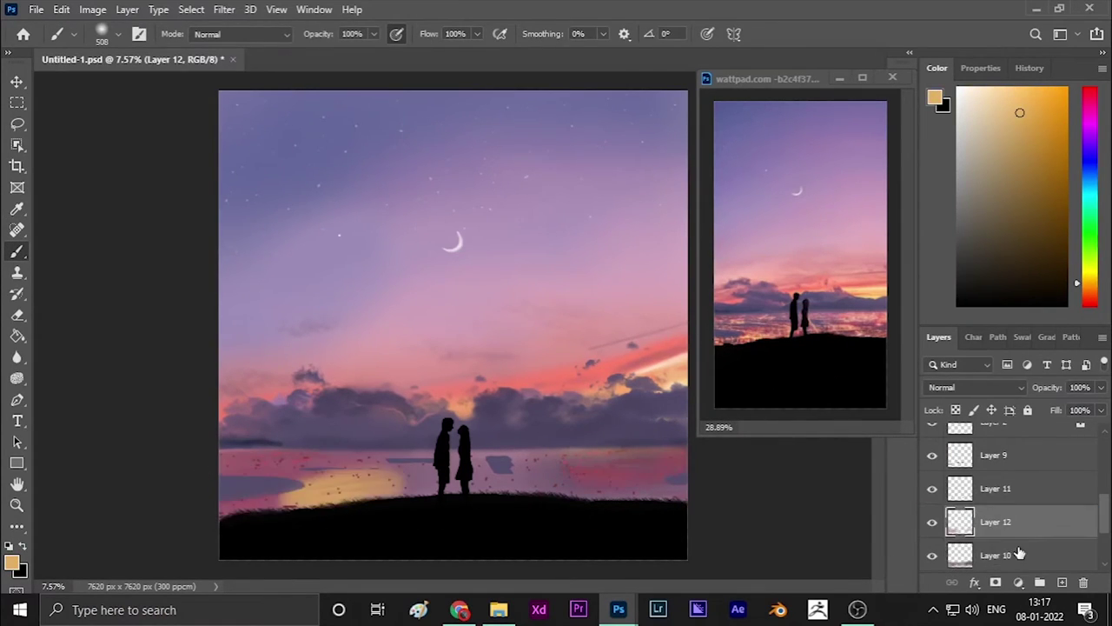
key("ctrl+z")
key("ctrl+shift+z")
key("ctrl+z")
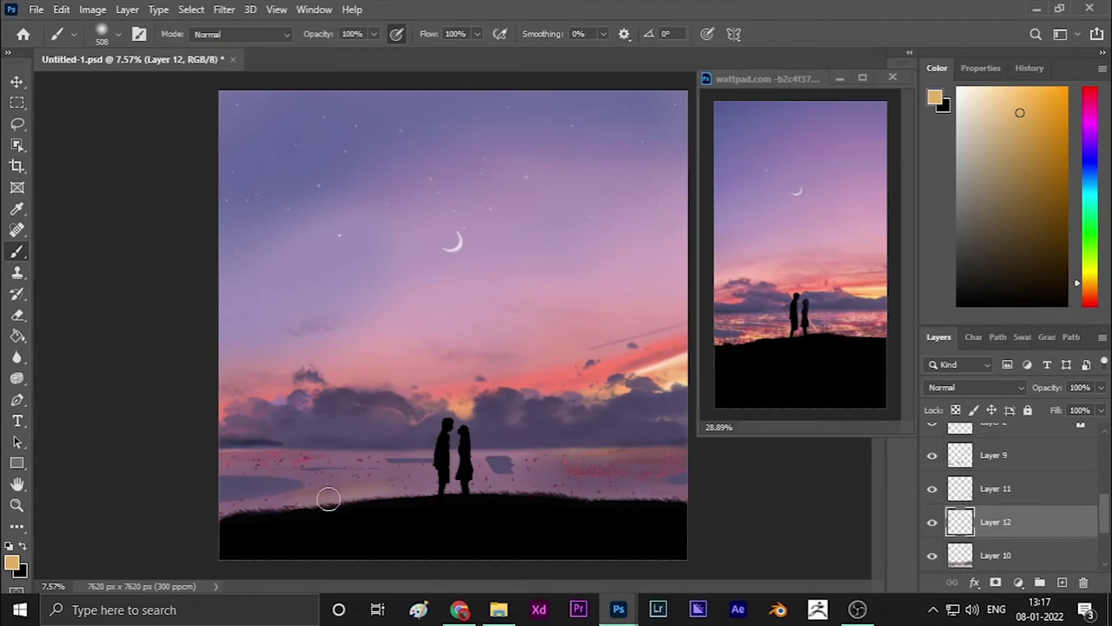
left_click_drag(603, 467, 604, 472)
Sample a dark pink from the reference and set the brush size to about 239.
right_click(252, 464, "alt")
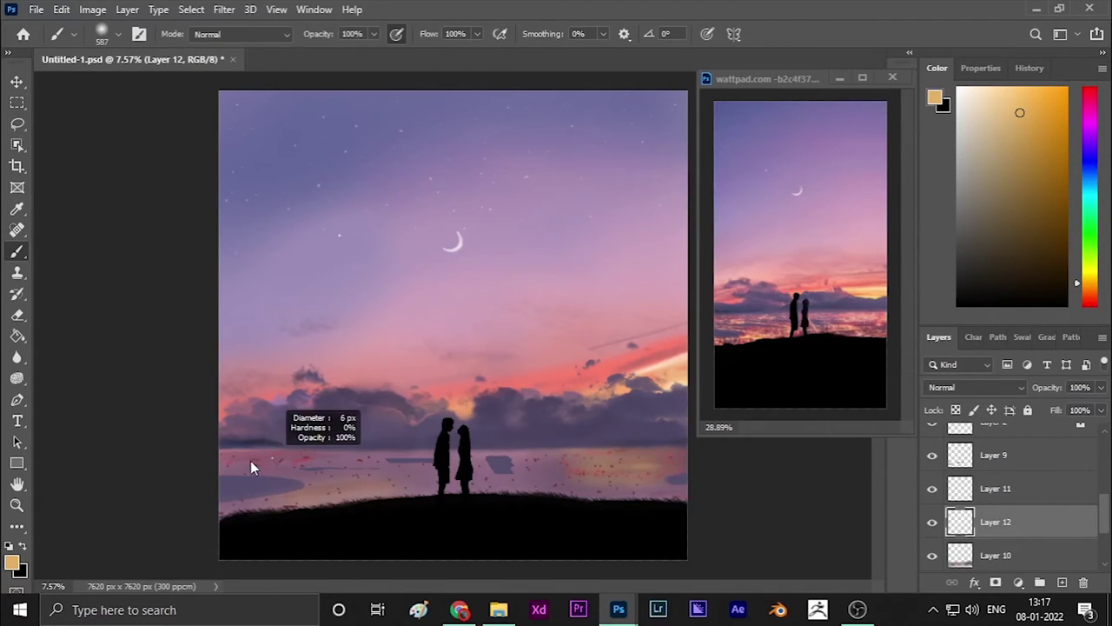
right_click(304, 461, "alt")
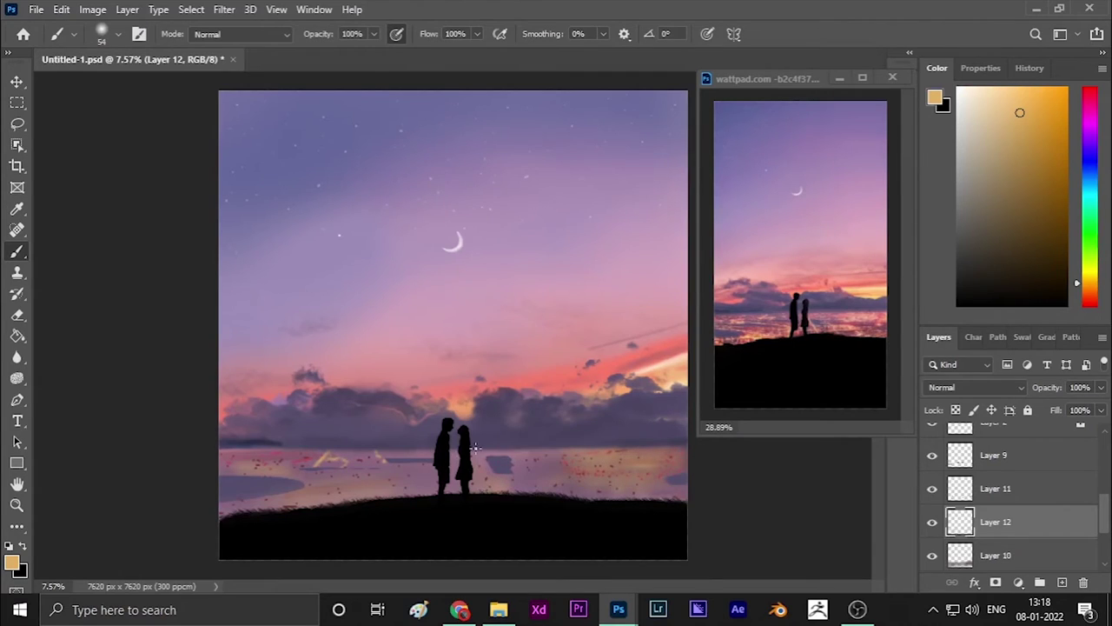
right_click(502, 465, "alt")
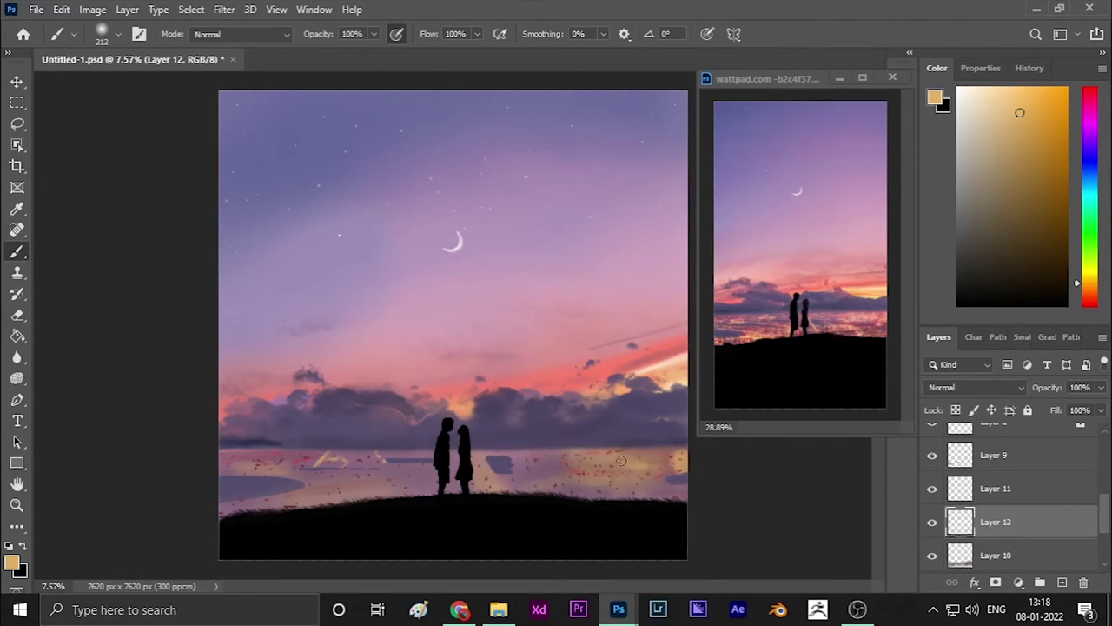
key("bracketright")
key("bracketright")
key("bracketright")
left_click(783, 293, "alt")
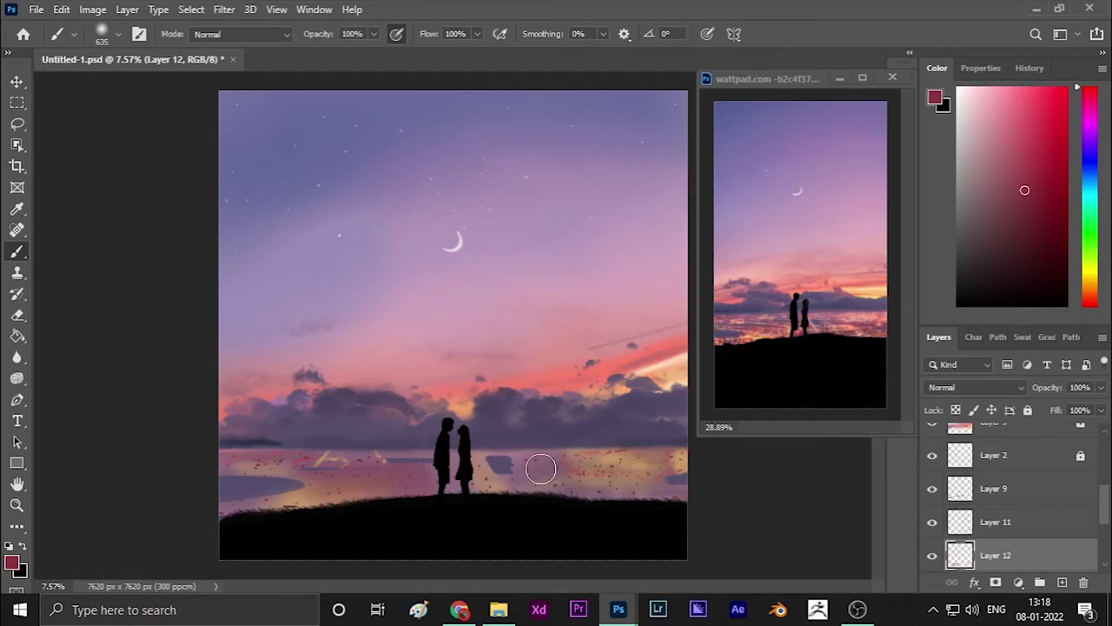
key("bracketleft")
key("bracketleft")
key("bracketleft")
Sample a pale yellow from the reference lights and set a size-55 brush on Layer 11.
key("i")
left_click_drag(786, 312, 755, 331)
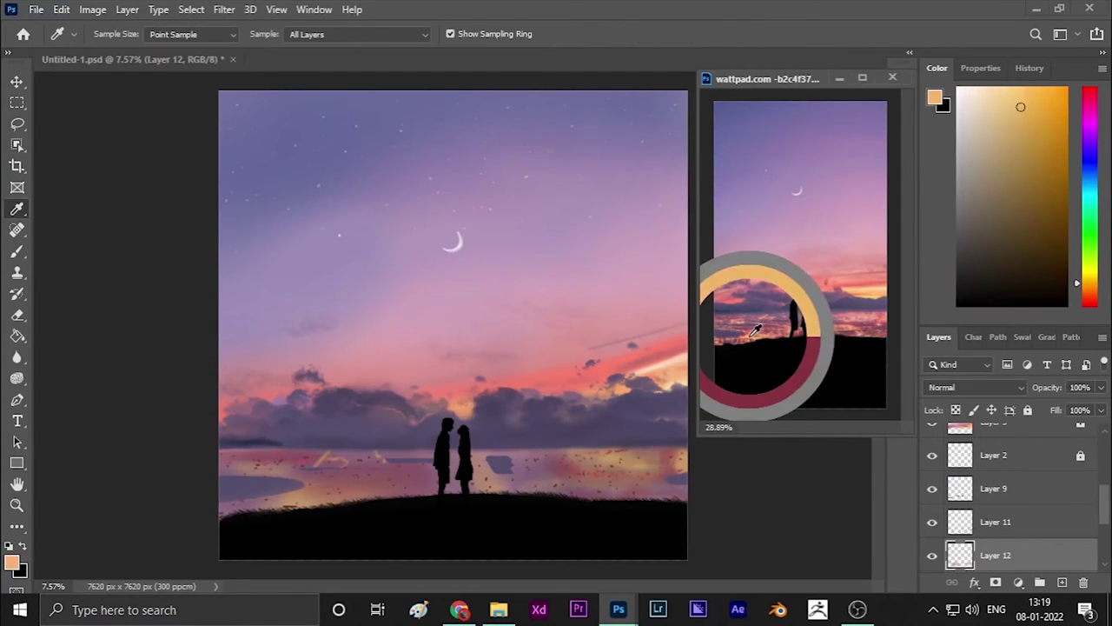
scroll(754, 331, "up", 5)
left_click(745, 313, "alt")
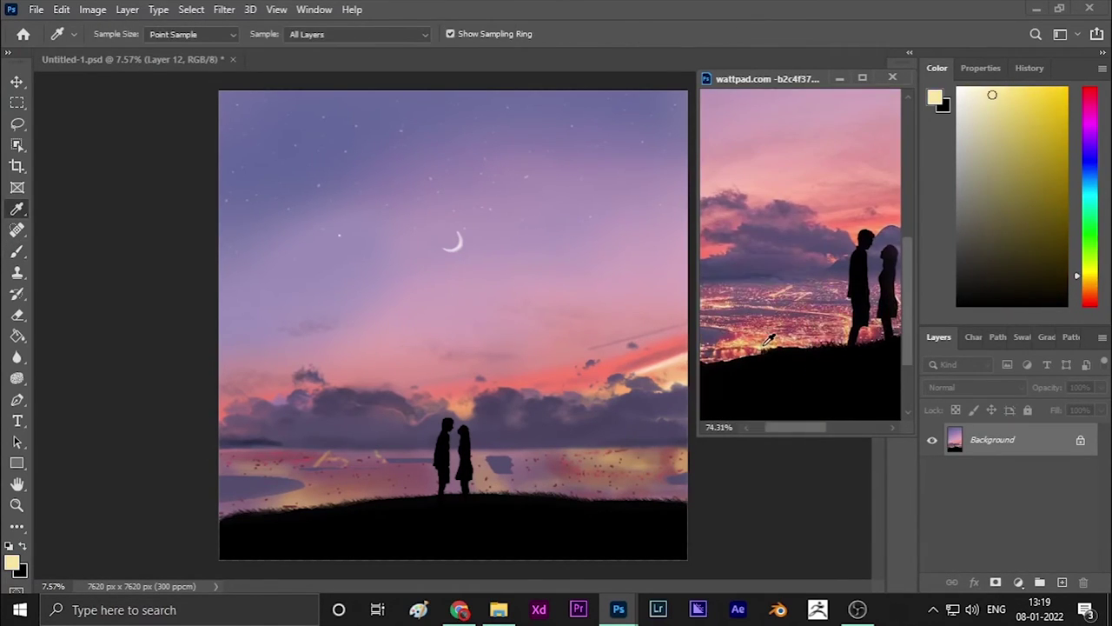
scroll(813, 254, "down", 4)
left_click(131, 59)
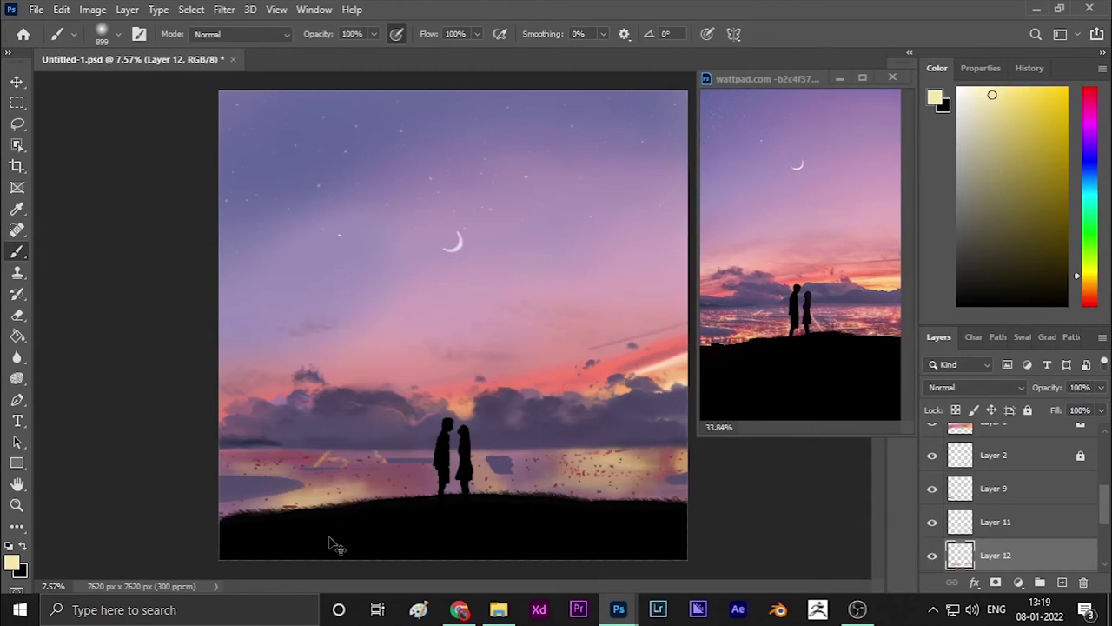
key("alt+bracketright")
right_click(634, 499, "alt")
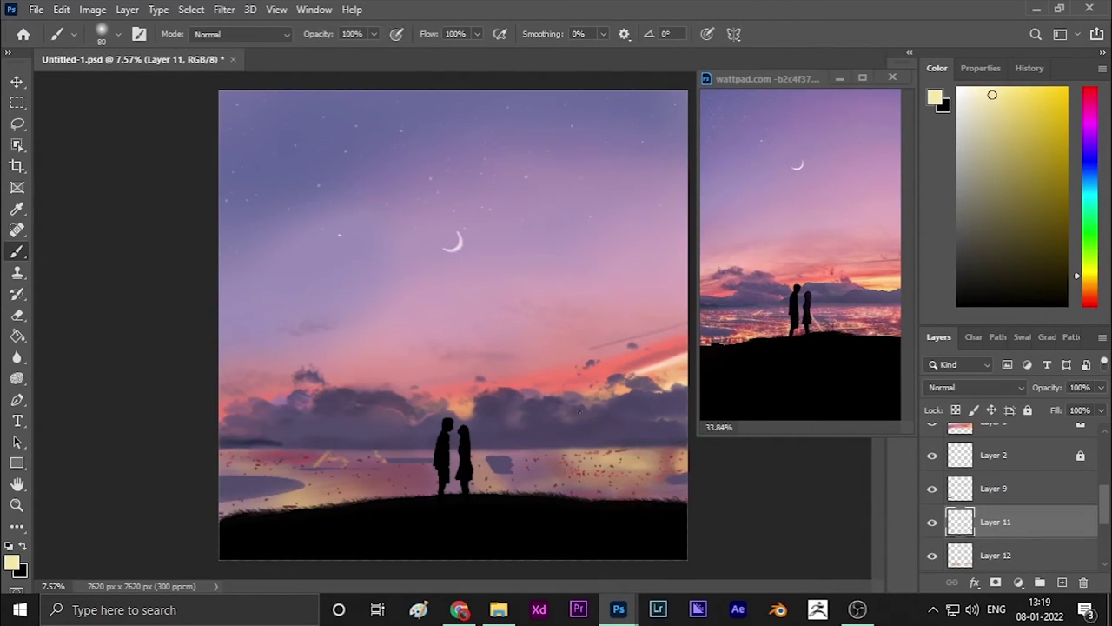
right_click(484, 470)
key("Return")
Paint pale-yellow light dots along the bay's shorelines and in a loop near the couple.
scroll(223, 496, "up", 3)
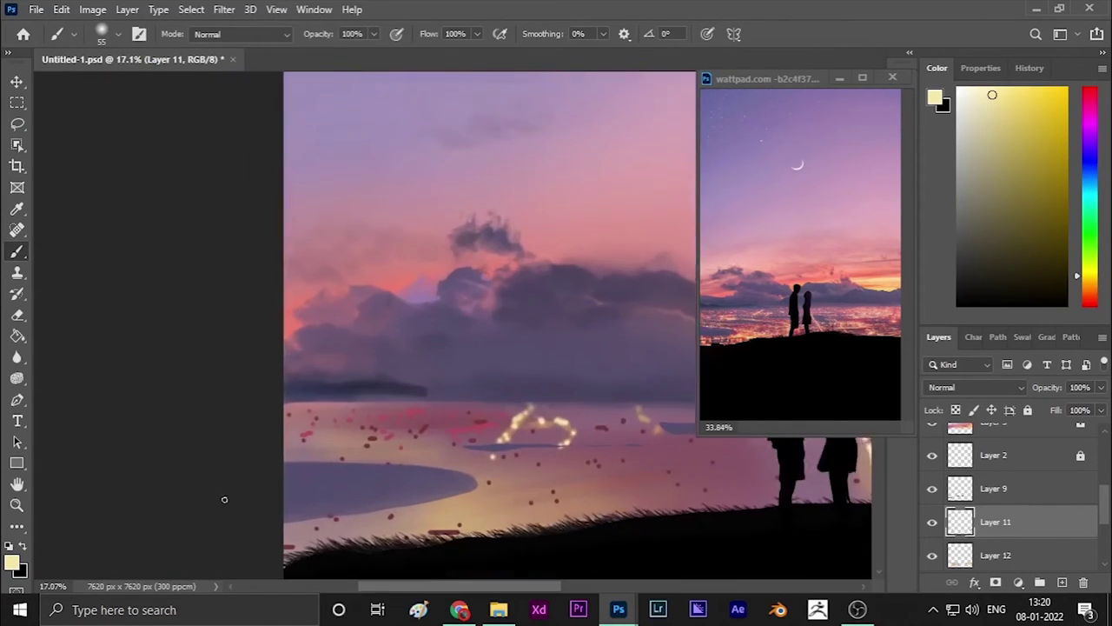
scroll(861, 355, "up", 3)
left_click_drag(375, 475, 478, 441)
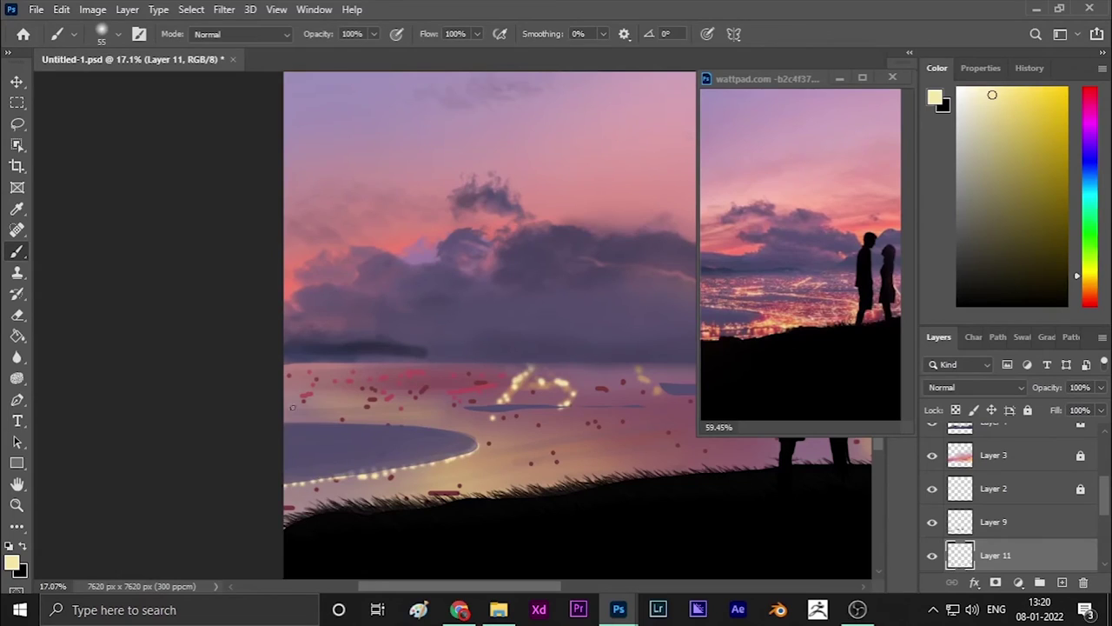
mouse_move(286, 421)
left_mouse_down()
mouse_move(373, 422)
mouse_move(626, 473)
left_mouse_up()
mouse_move(510, 477)
left_mouse_down()
mouse_move(511, 453)
mouse_move(474, 470)
mouse_move(530, 456)
mouse_move(538, 481)
left_mouse_up()
left_click_drag(384, 382, 424, 383)
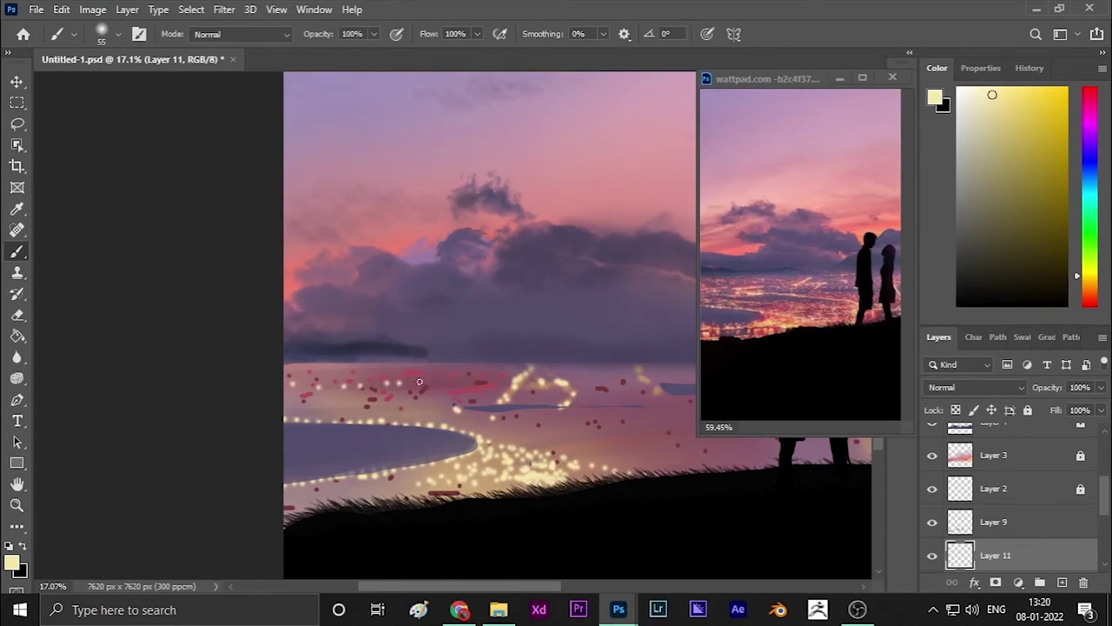
scroll(486, 392, "right", 3)
left_click_drag(518, 386, 556, 403)
mouse_move(439, 407)
left_mouse_down()
mouse_move(566, 428)
mouse_move(665, 465)
left_mouse_up()
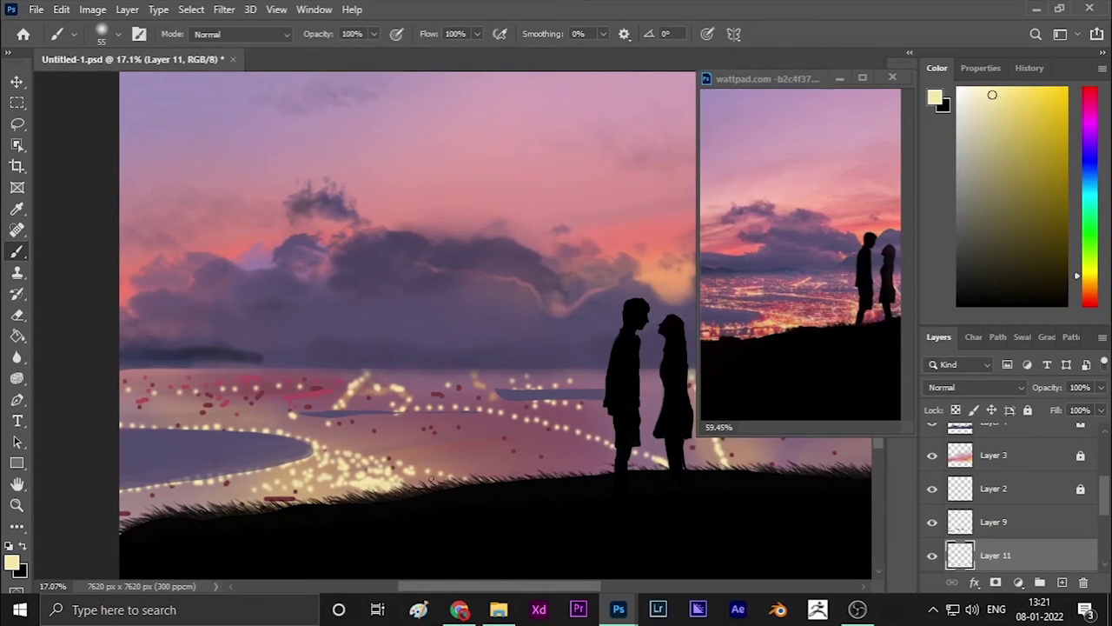
mouse_move(452, 469)
left_mouse_down()
mouse_move(539, 461)
mouse_move(591, 422)
mouse_move(466, 405)
mouse_move(522, 417)
mouse_move(591, 465)
mouse_move(452, 437)
left_mouse_up()
left_click_drag(373, 426, 524, 446)
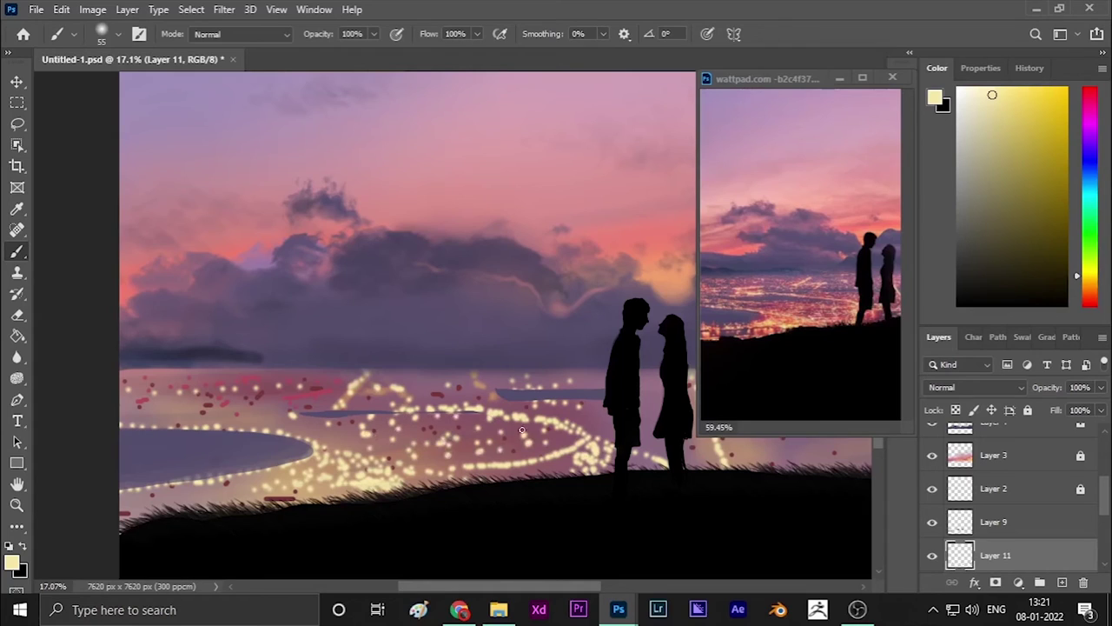
Paint rows of light dots across the lake to the right of the couple.
scroll(434, 452, "right", 4)
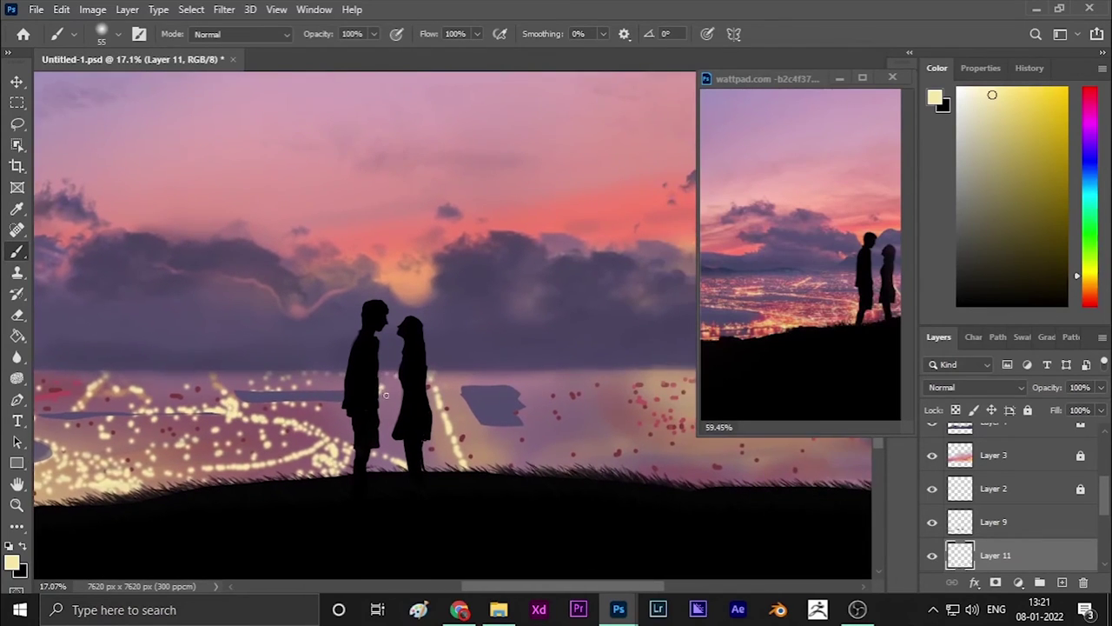
scroll(434, 391, "right", 3)
scroll(850, 342, "right", 3)
mouse_move(426, 400)
left_mouse_down()
mouse_move(514, 385)
mouse_move(480, 443)
mouse_move(534, 445)
mouse_move(494, 464)
left_mouse_up()
scroll(569, 464, "right", 1)
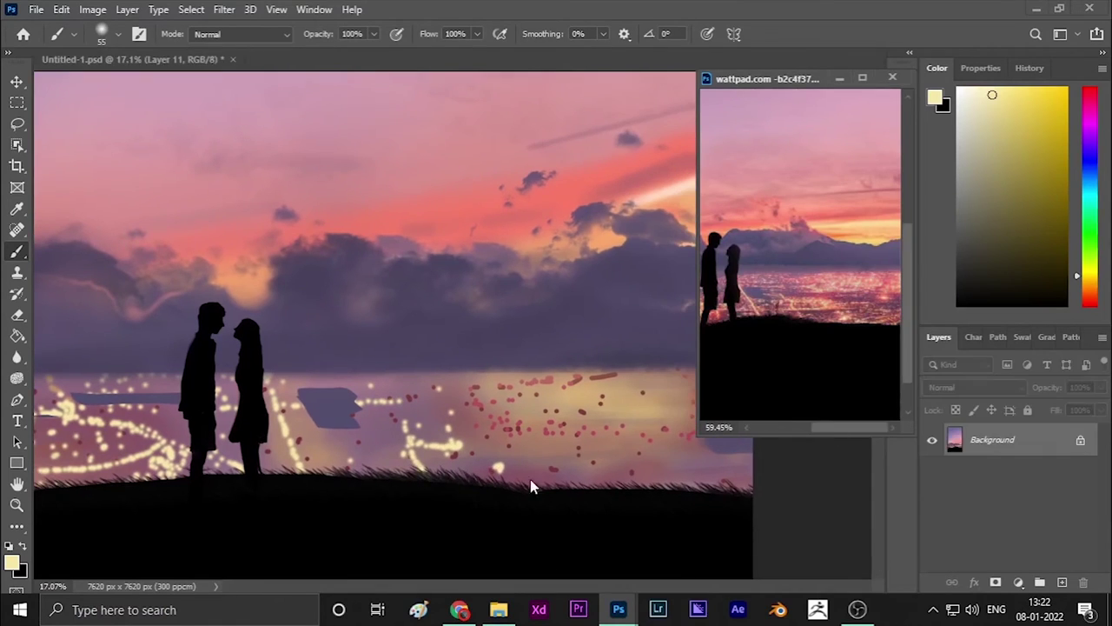
scroll(600, 434, "right", 2)
scroll(599, 434, "up", 1)
left_click_drag(604, 432, 415, 451)
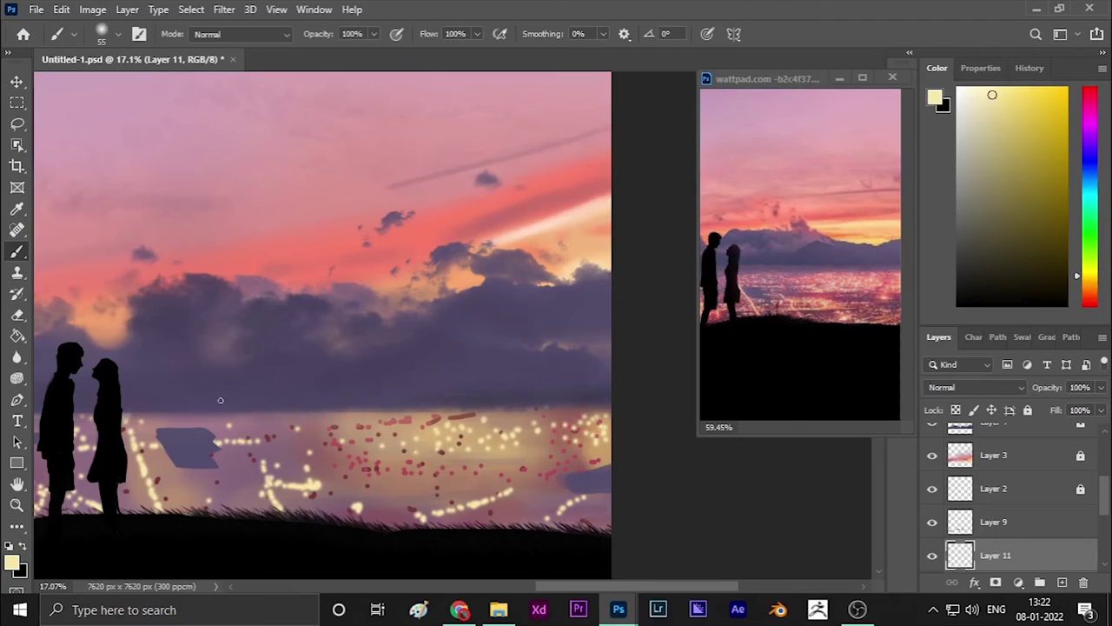
mouse_move(231, 462)
left_mouse_down()
mouse_move(240, 493)
mouse_move(265, 447)
left_mouse_up()
mouse_move(307, 440)
left_mouse_down()
mouse_move(324, 446)
mouse_move(309, 421)
mouse_move(430, 450)
left_mouse_up()
left_click_drag(501, 423, 530, 445)
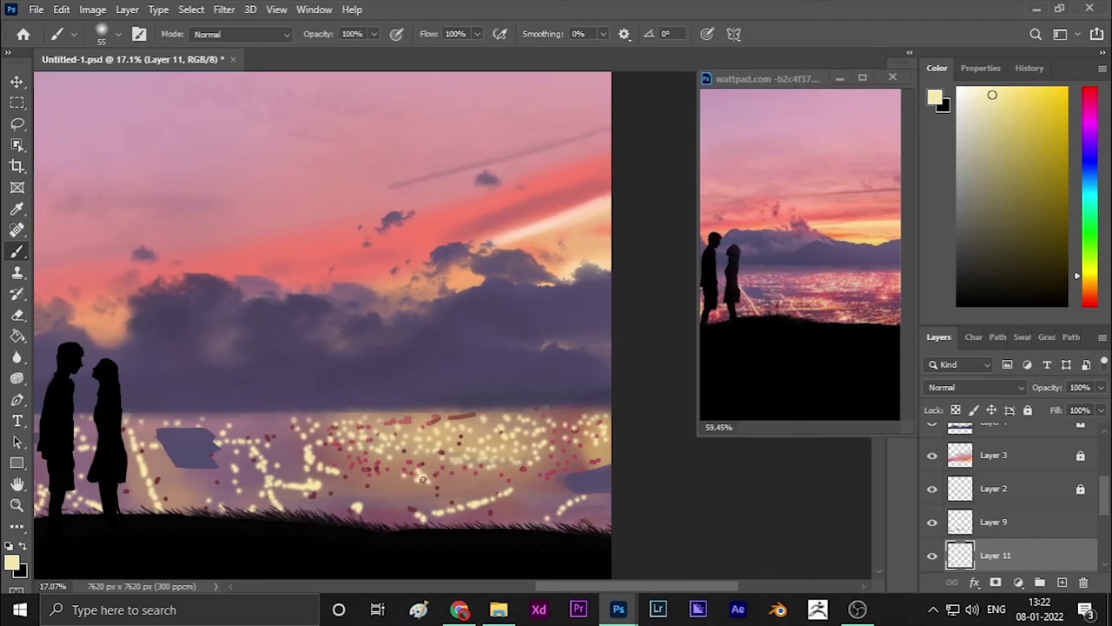
Sample a red from the reference image's lights and return to the painting.
key("ctrl+0")
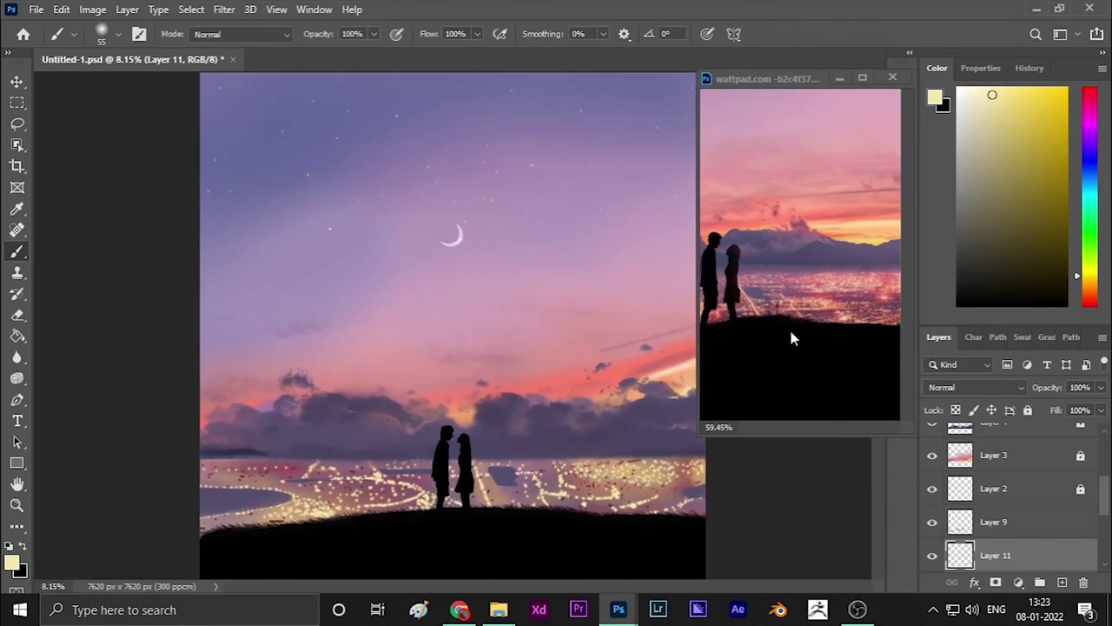
left_click(791, 339)
scroll(791, 339, "up", 2)
key("i")
mouse_move(756, 343)
left_mouse_down()
mouse_move(813, 352)
mouse_move(810, 323)
left_mouse_up()
left_click(815, 319)
key("b")
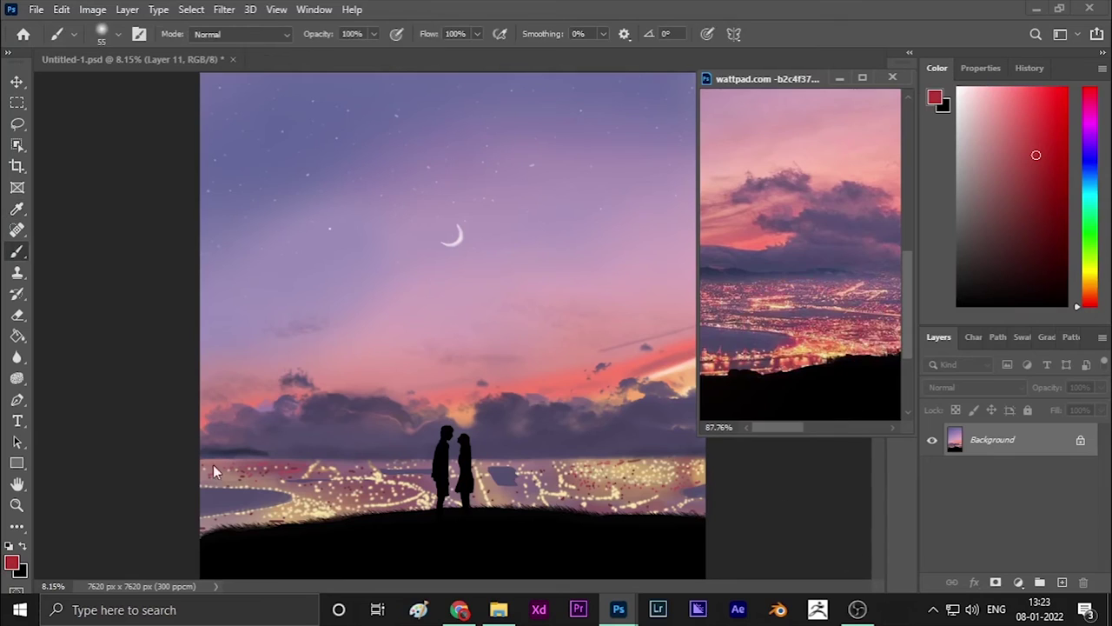
left_click(216, 471)
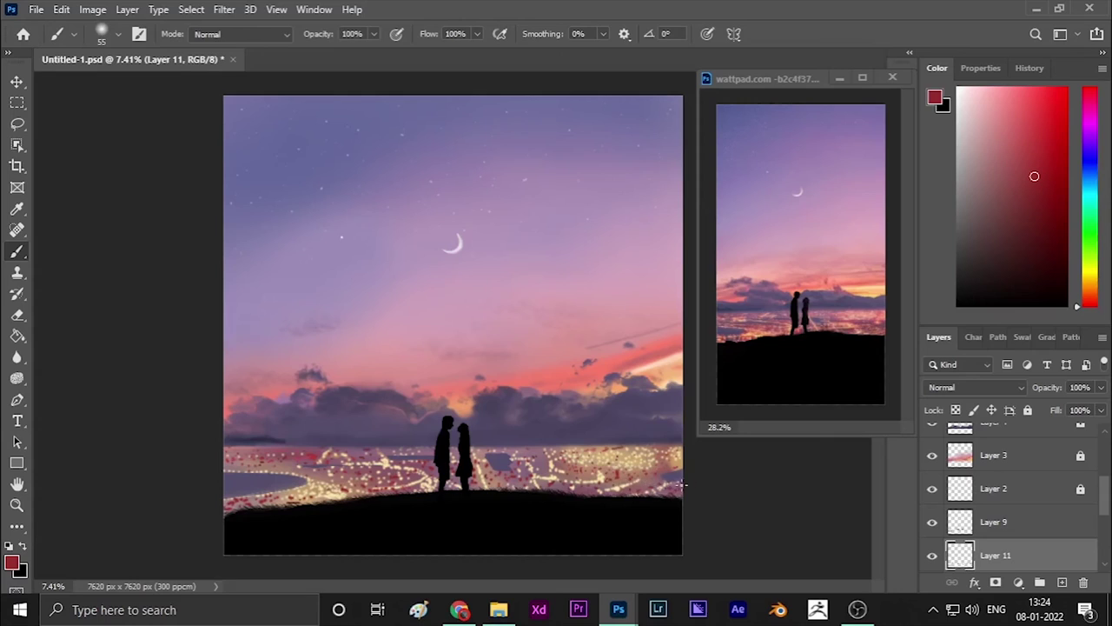
Set the painting colour to white and the brush size to 44.
key("d")
key("x")
right_click(683, 487)
left_click(87, 251)
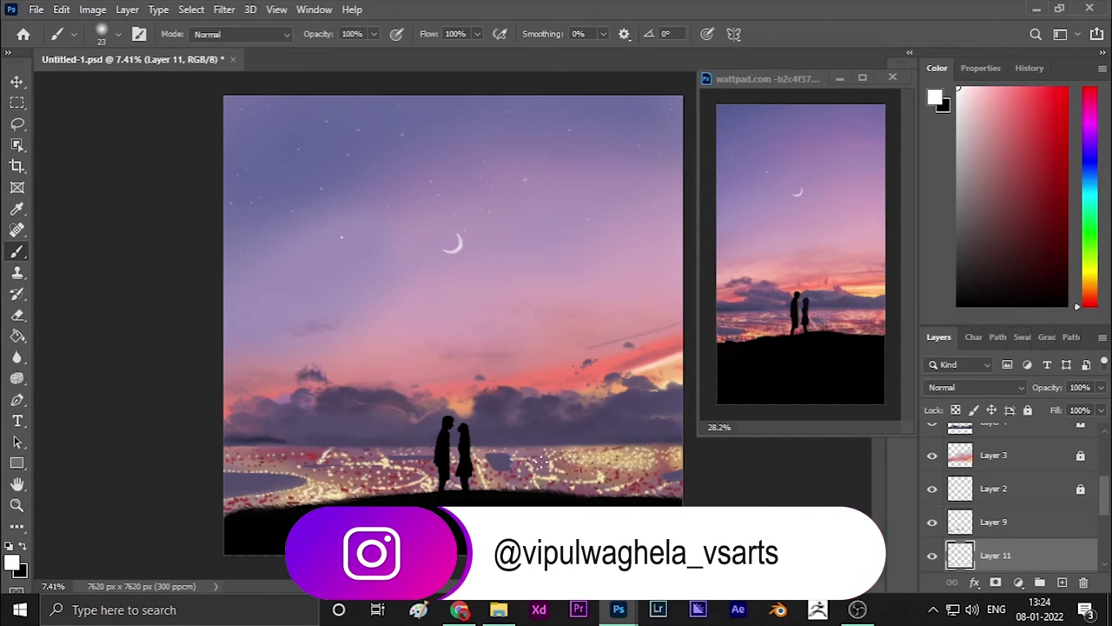
left_click(118, 34)
key("Return")
Apply a Gaussian Blur with radius 9.4 to the lights layer.
left_click(224, 9)
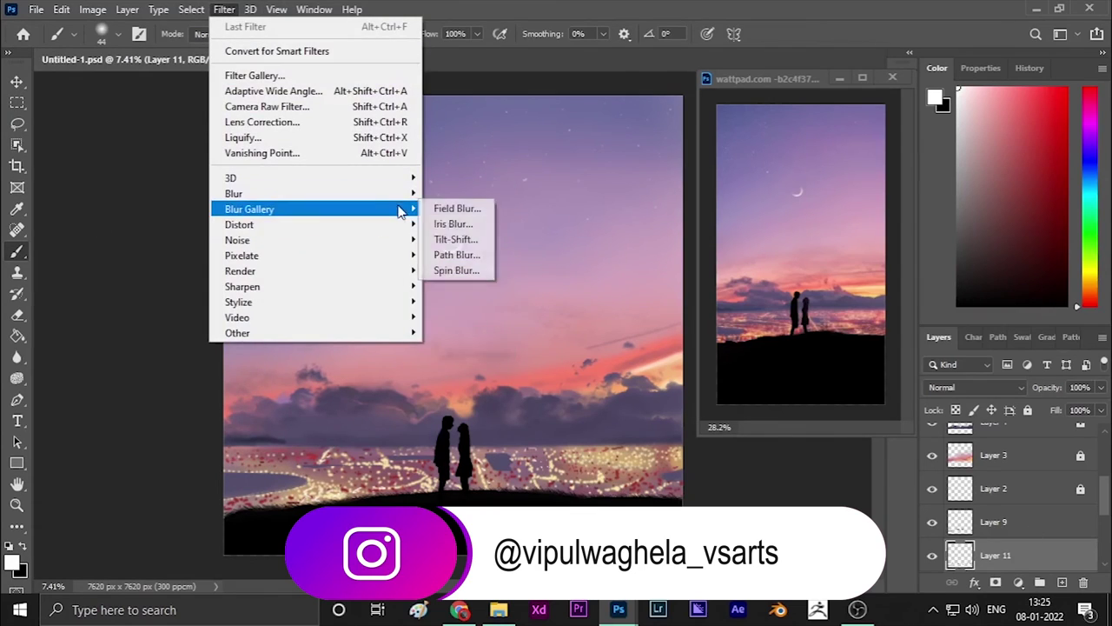
left_click(461, 255)
mouse_move(854, 459)
left_mouse_down()
mouse_move(910, 461)
mouse_move(898, 463)
left_mouse_up()
key("Return")
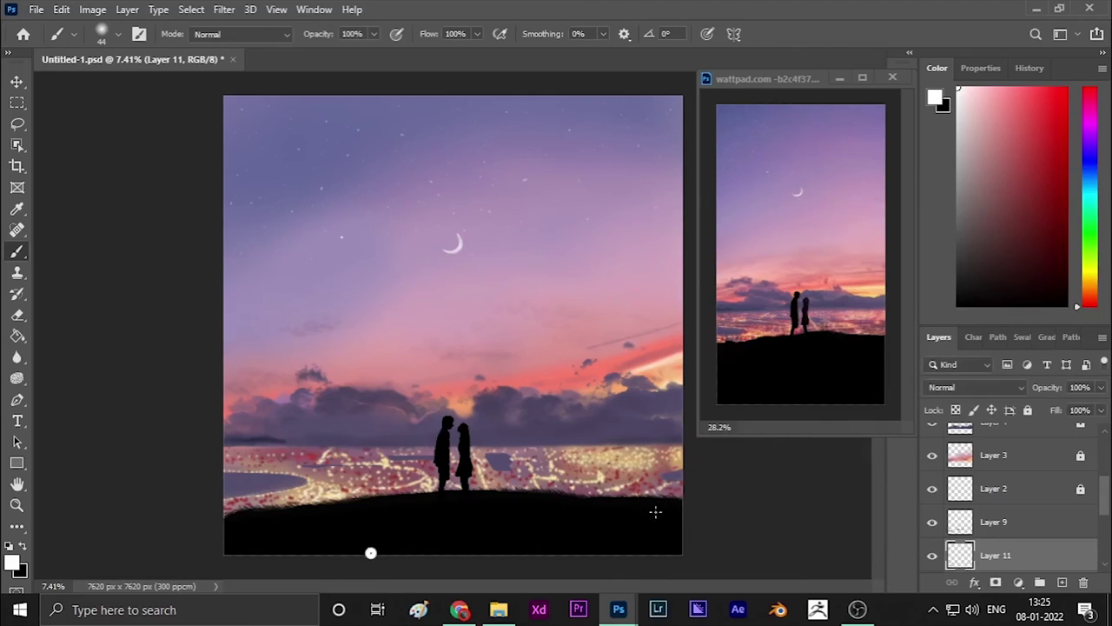
scroll(684, 480, "up", 1)
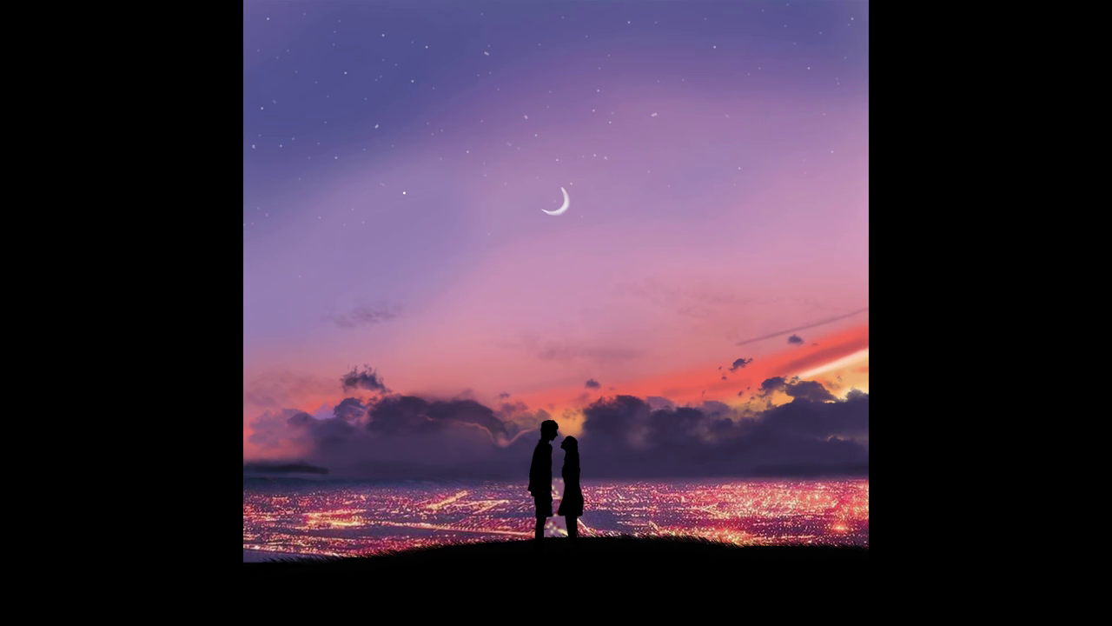